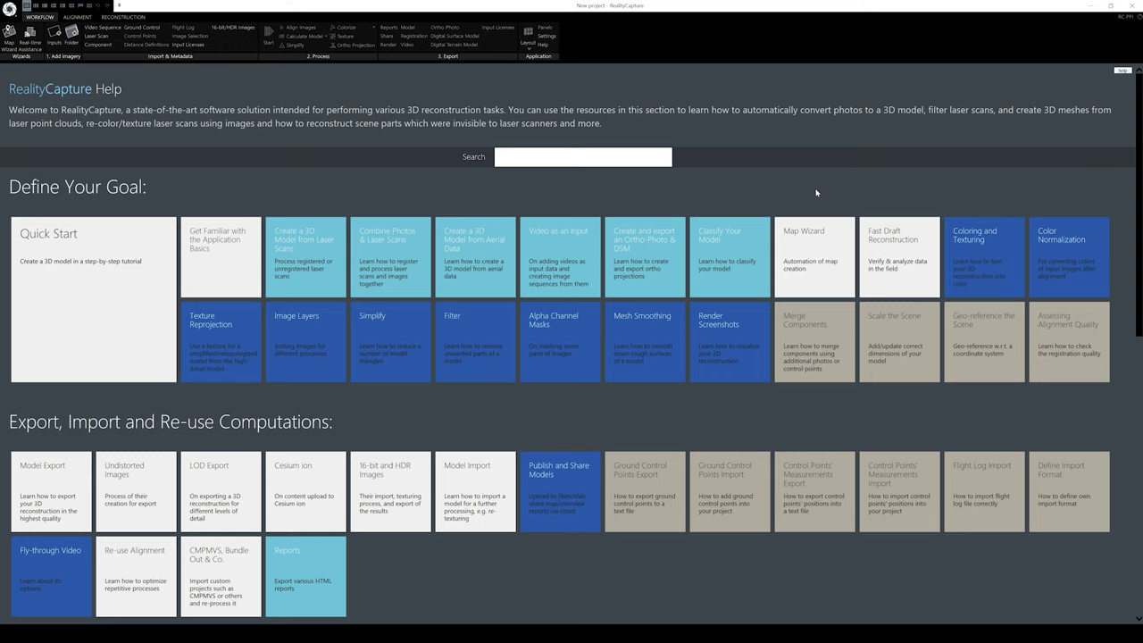
# - Switch to the 1+1+1 layout and import all images from the eyy folder, including subfolders
pyautogui.click(51, 250)
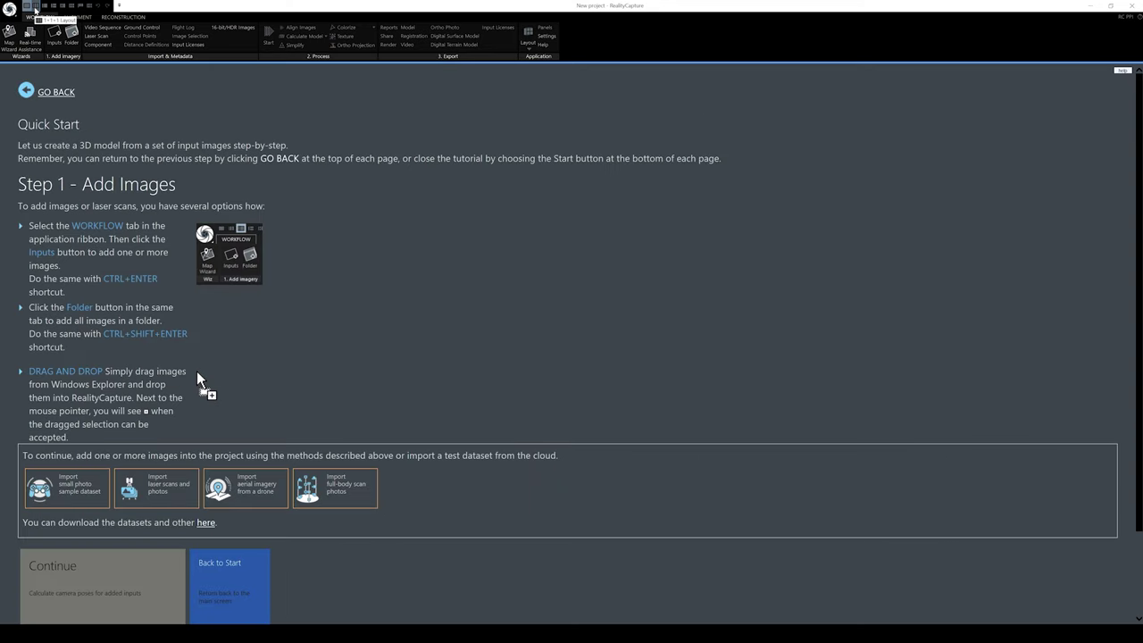
pyautogui.click(34, 5)
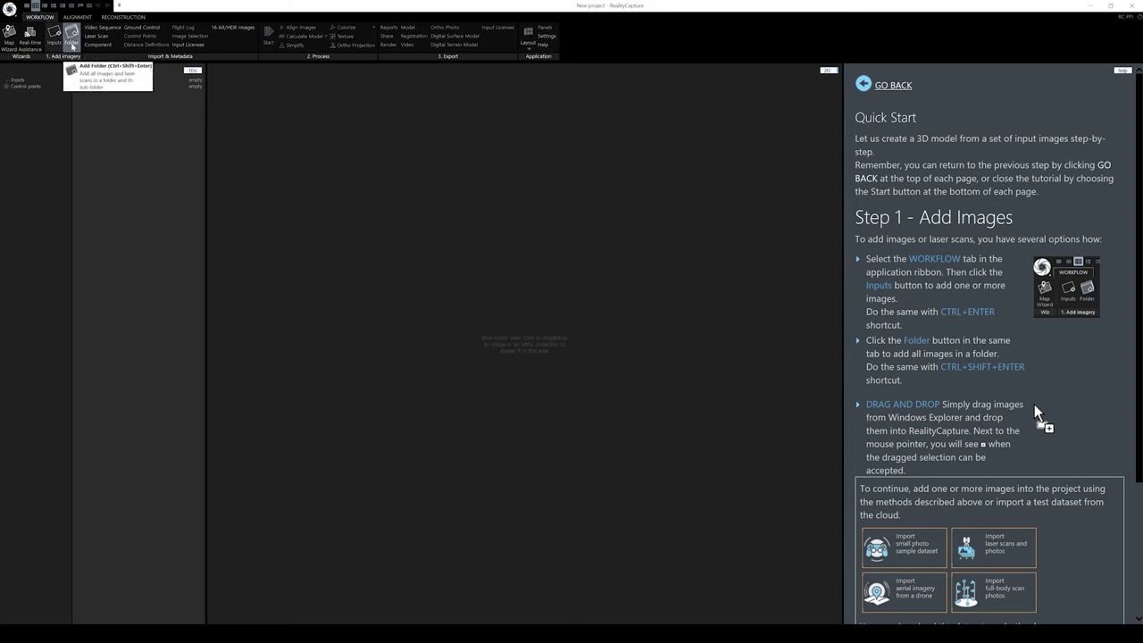
pyautogui.click(71, 47)
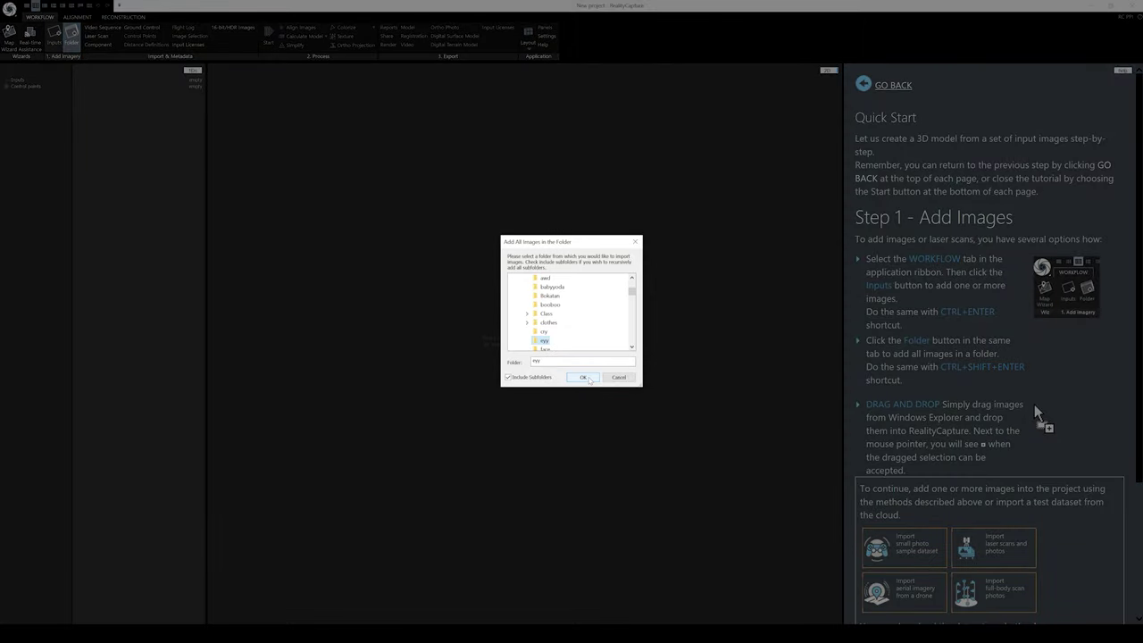
pyautogui.click(585, 378)
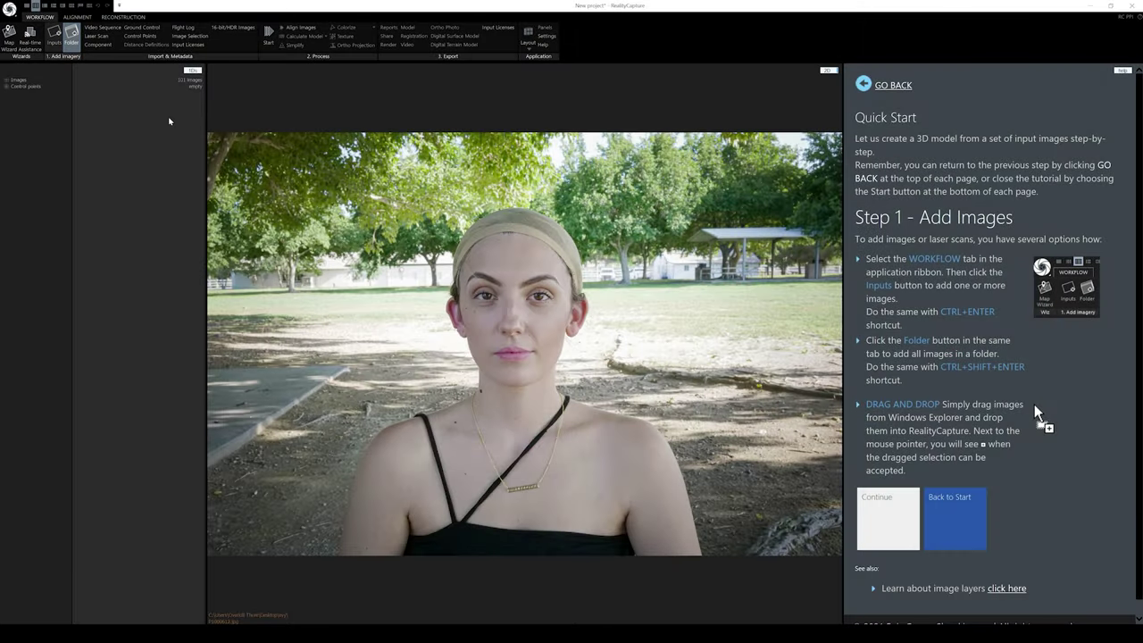
# - Expand the imported images list and examine the photos one by one for coverage around the head
pyautogui.click(8, 80)
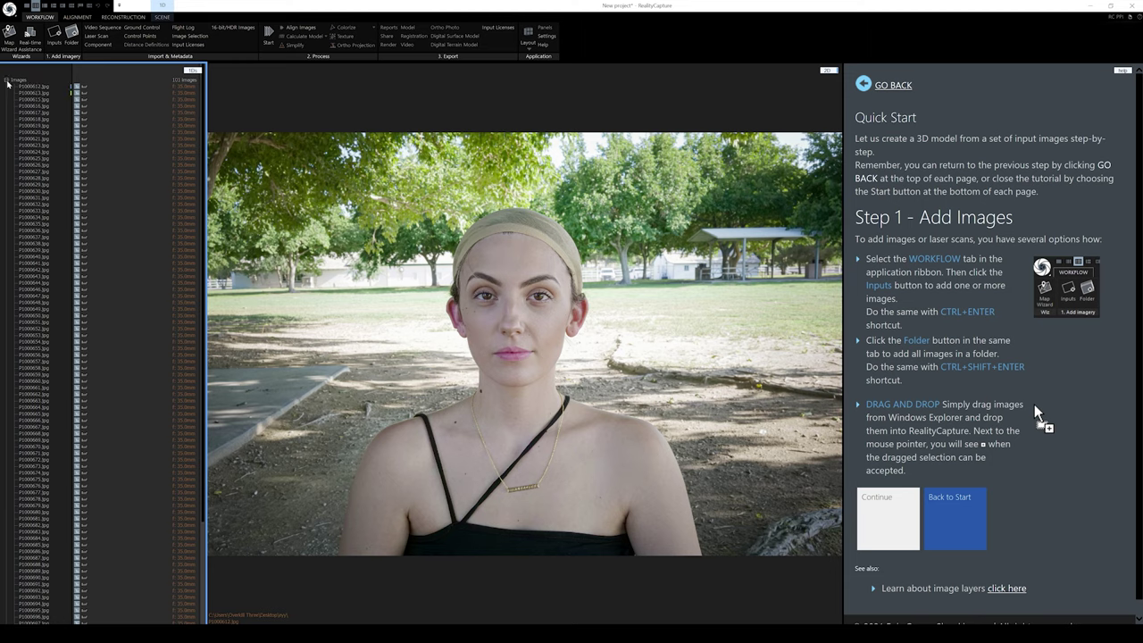
pyautogui.click(32, 93)
pyautogui.click(32, 106)
pyautogui.click(33, 118)
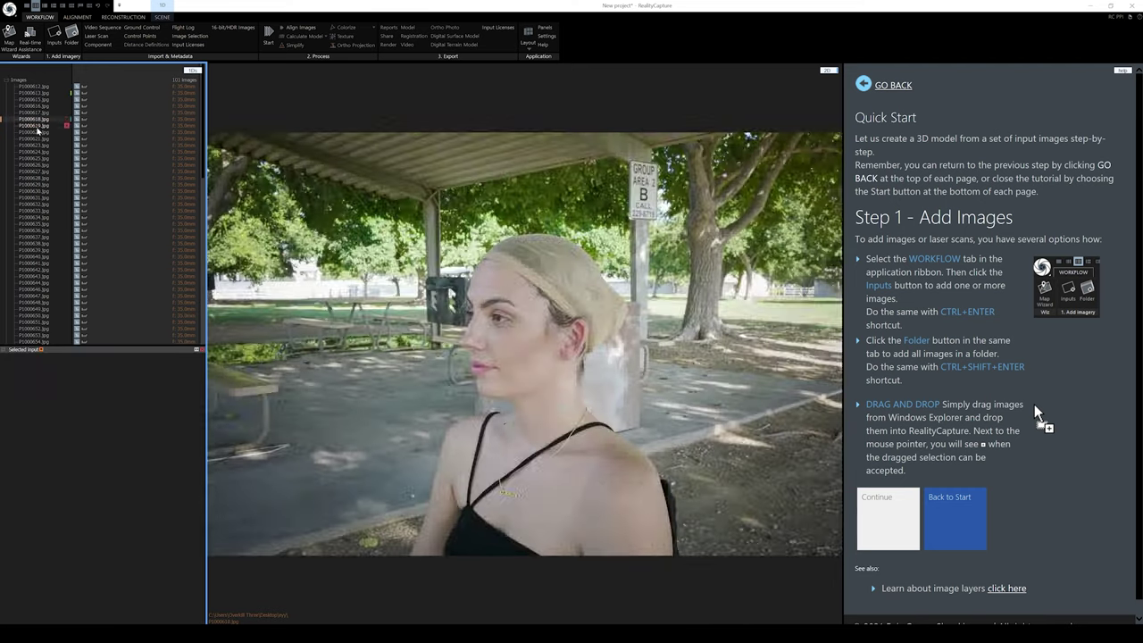
pyautogui.click(36, 132)
pyautogui.click(37, 138)
pyautogui.click(39, 151)
pyautogui.click(40, 165)
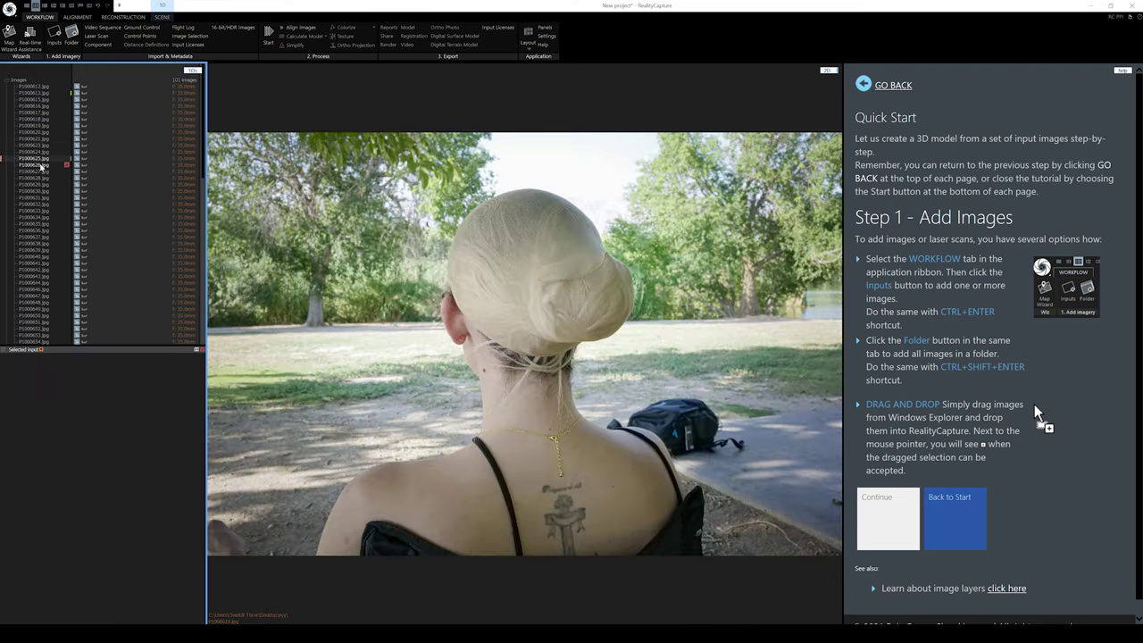
pyautogui.click(41, 171)
pyautogui.click(41, 178)
pyautogui.click(42, 185)
pyautogui.click(43, 198)
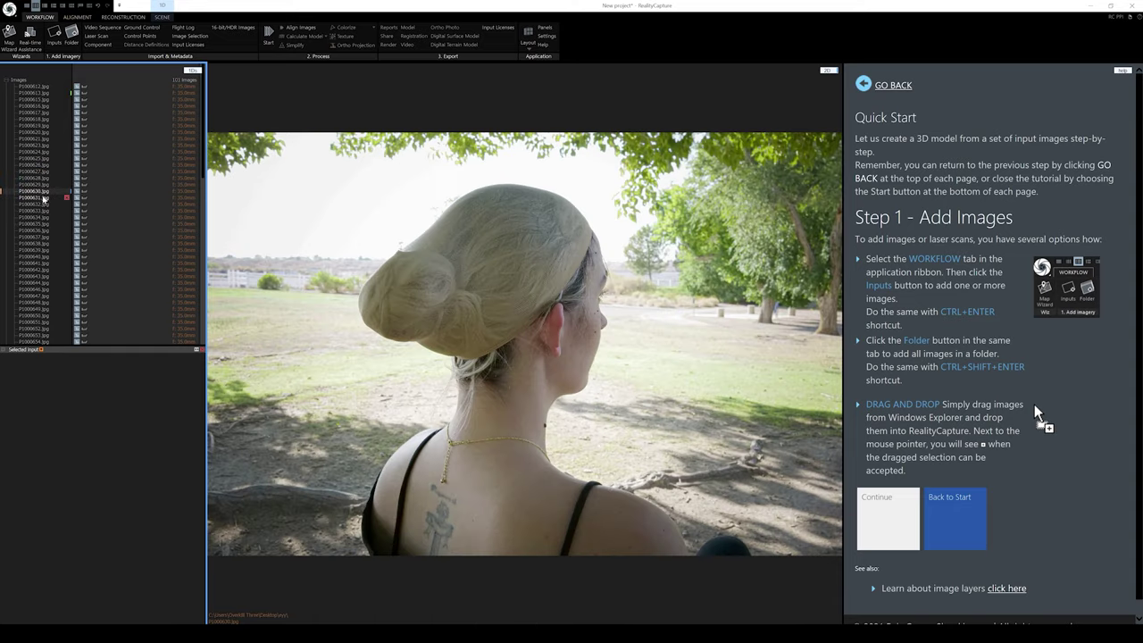
pyautogui.click(44, 204)
pyautogui.click(43, 210)
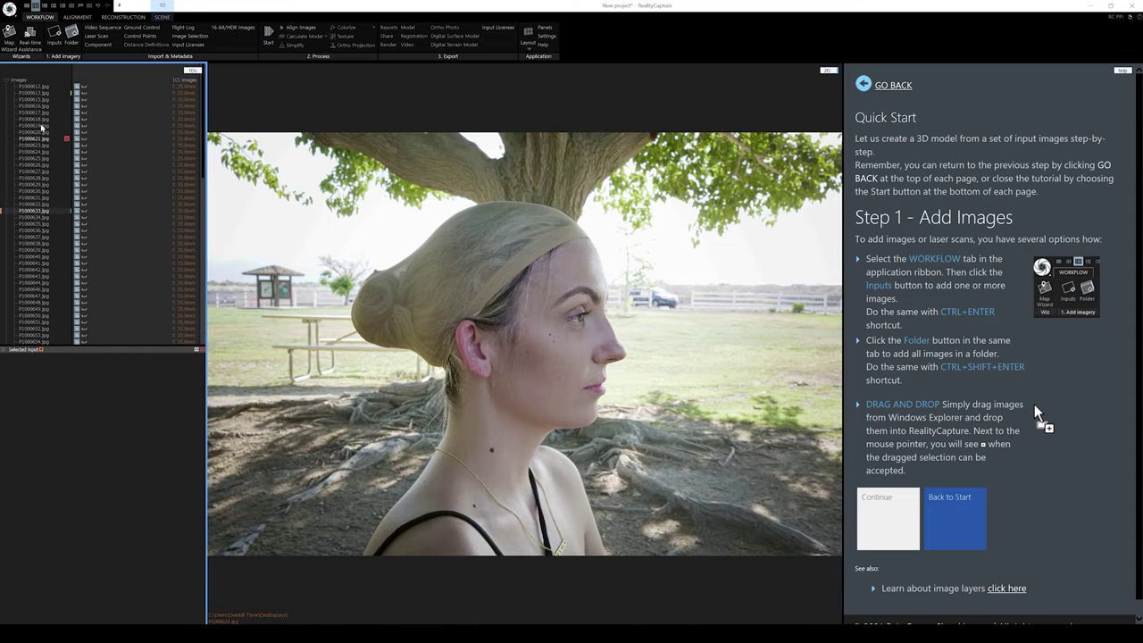
# - Inspect the face in the first photo, P1000612.jpg, at close range and in full view
pyautogui.click(34, 85)
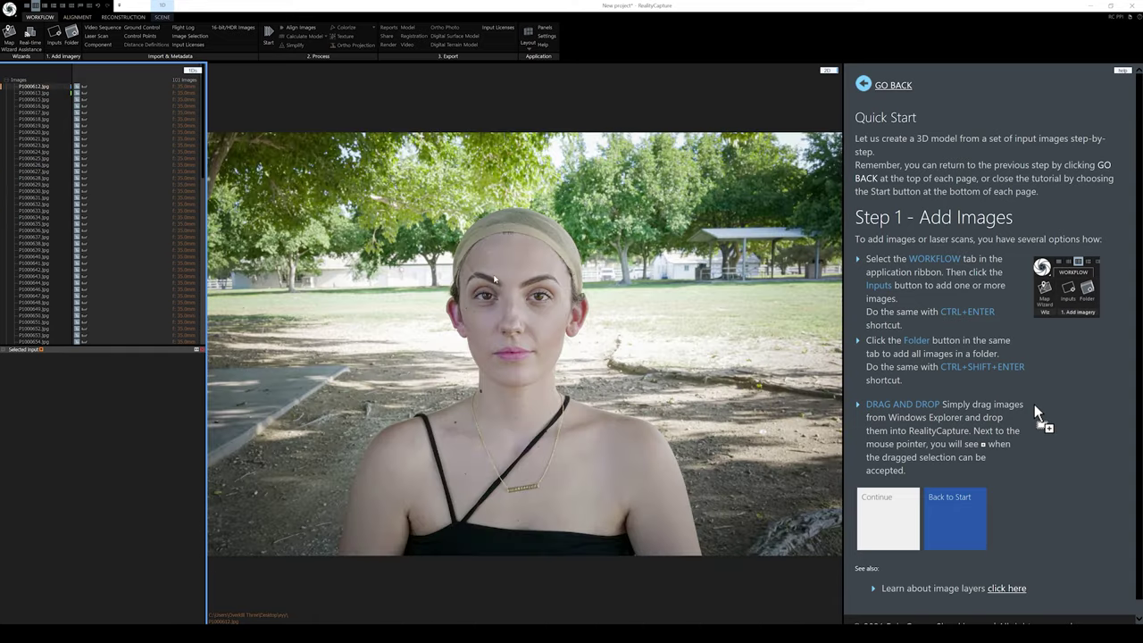
pyautogui.scroll(3, 497, 294)
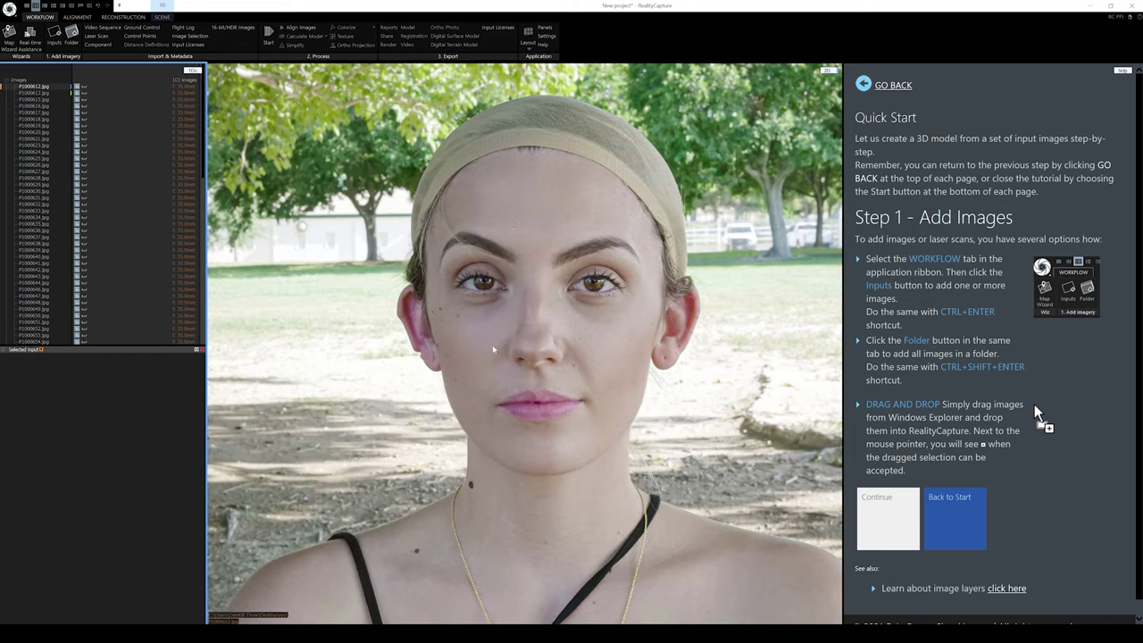
pyautogui.scroll(-5, 500, 327)
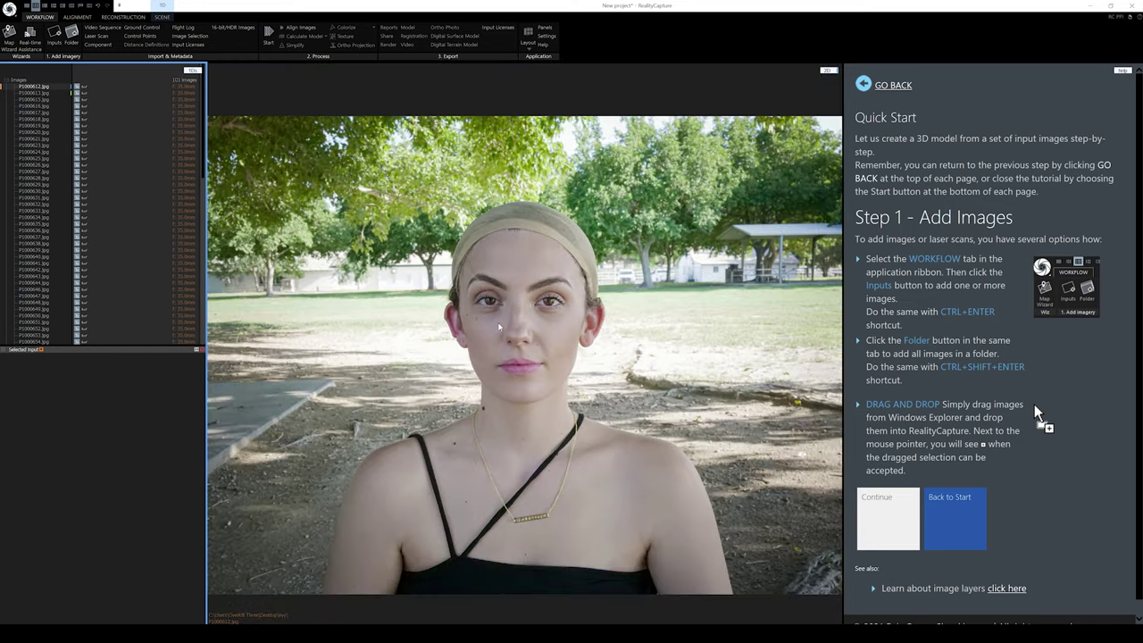
pyautogui.scroll(1, 498, 327)
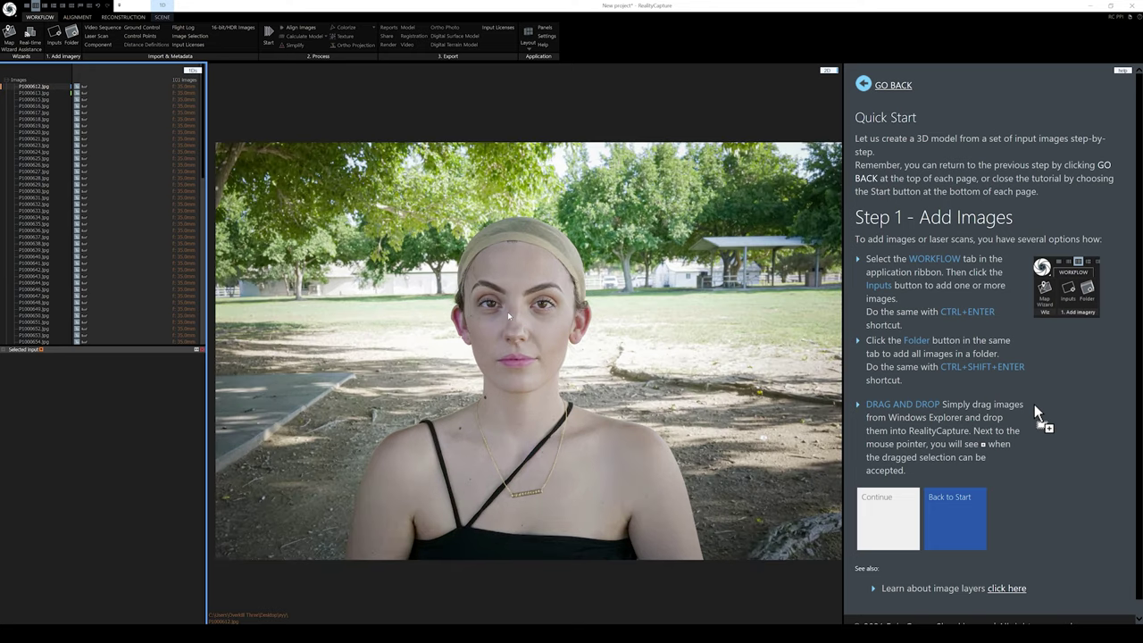
pyautogui.scroll(1, 508, 316)
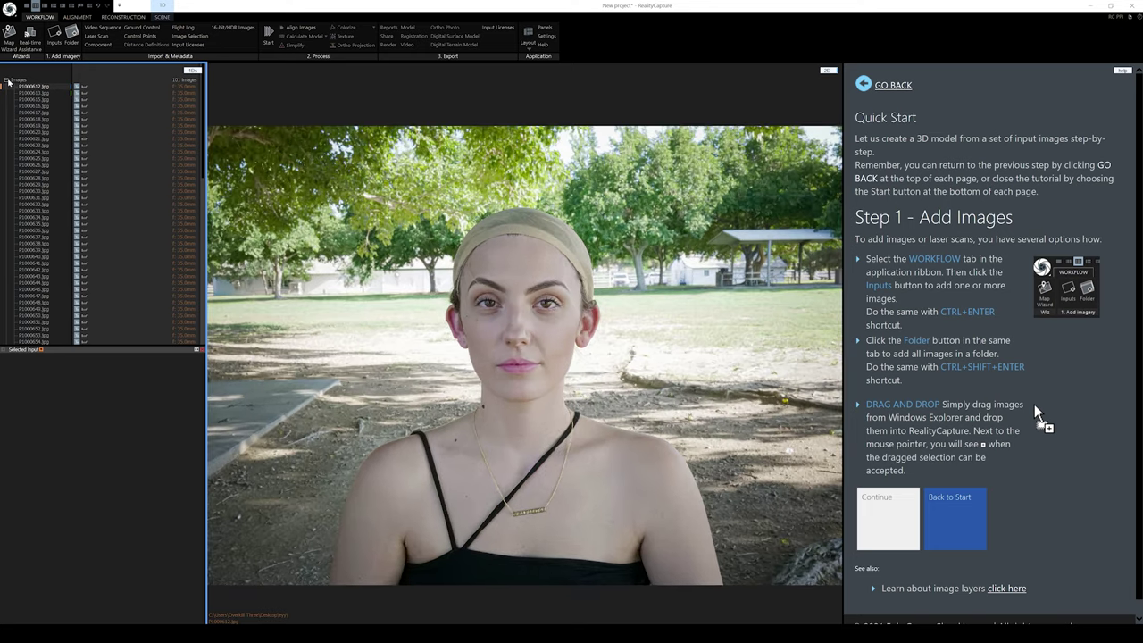
# - Review the first few photos again for overlap between neighbouring angles, then collapse the image list
pyautogui.click(8, 81)
pyautogui.click(9, 81)
pyautogui.click(39, 94)
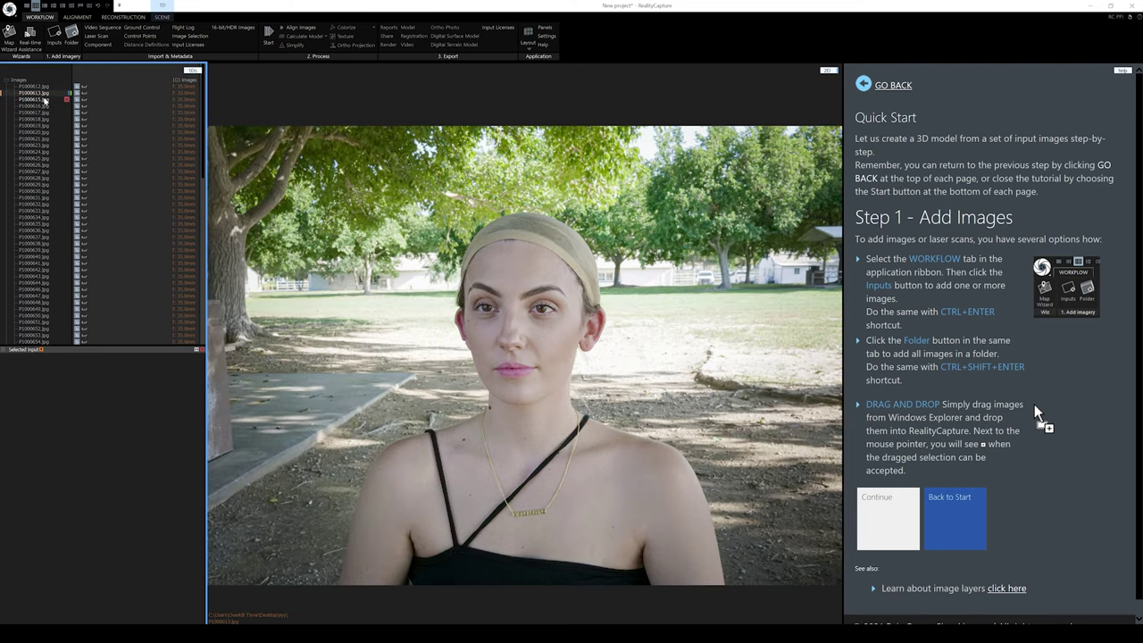
pyautogui.click(44, 99)
pyautogui.click(44, 105)
pyautogui.click(44, 113)
pyautogui.click(44, 119)
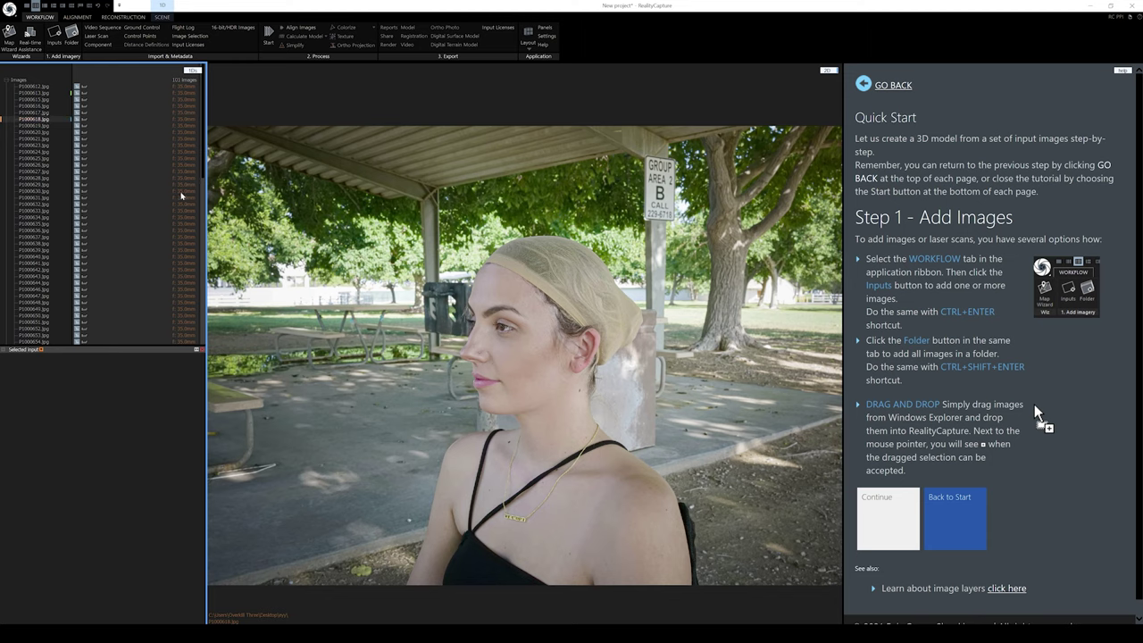
pyautogui.scroll(-2, 141, 182)
pyautogui.scroll(2, 141, 182)
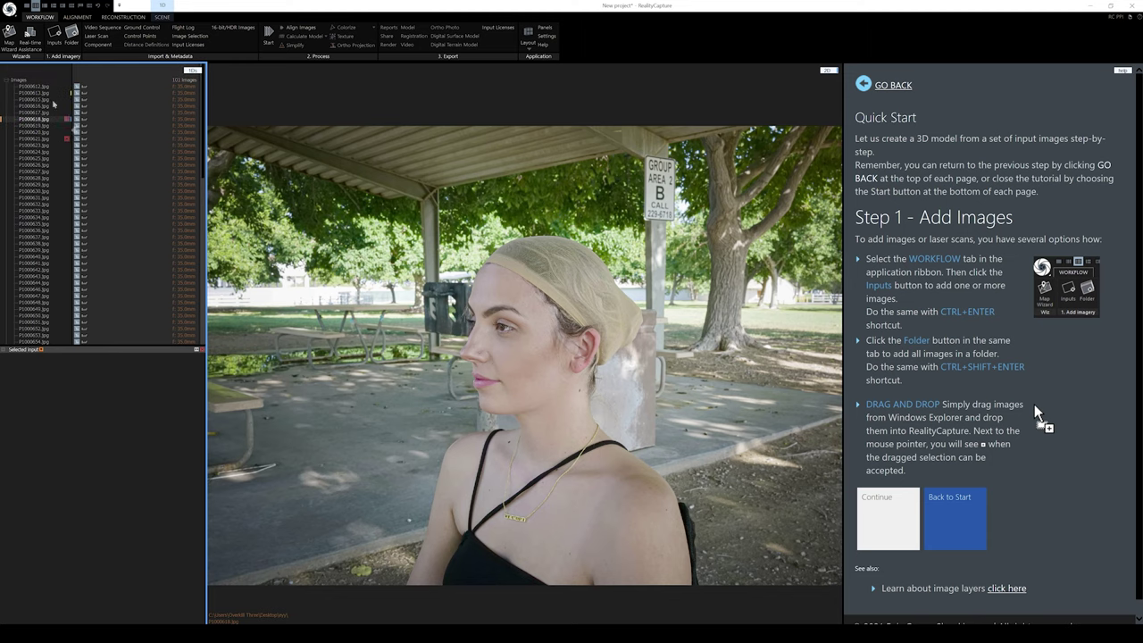
pyautogui.click(8, 80)
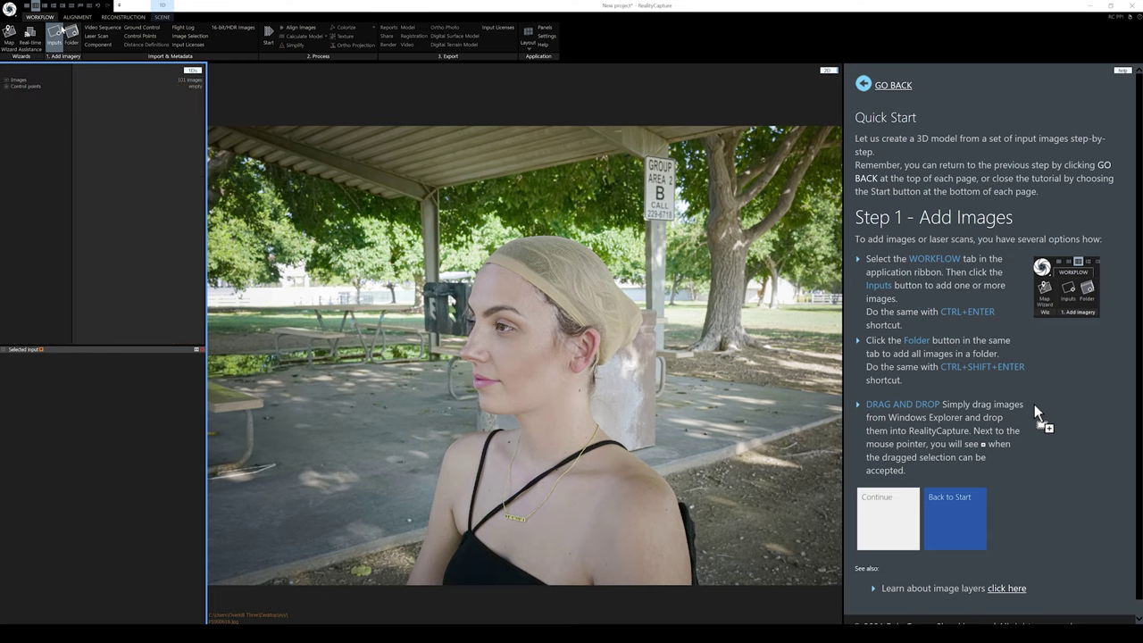
# - Set the image overlap in the alignment settings to Medium and align the images
pyautogui.click(77, 17)
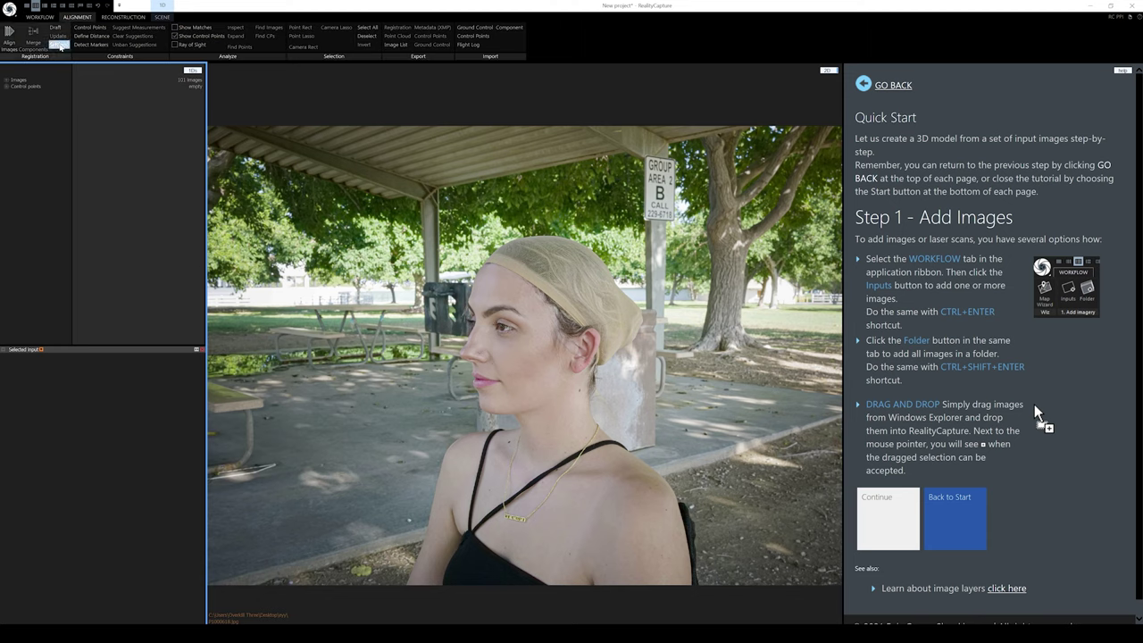
pyautogui.click(70, 55)
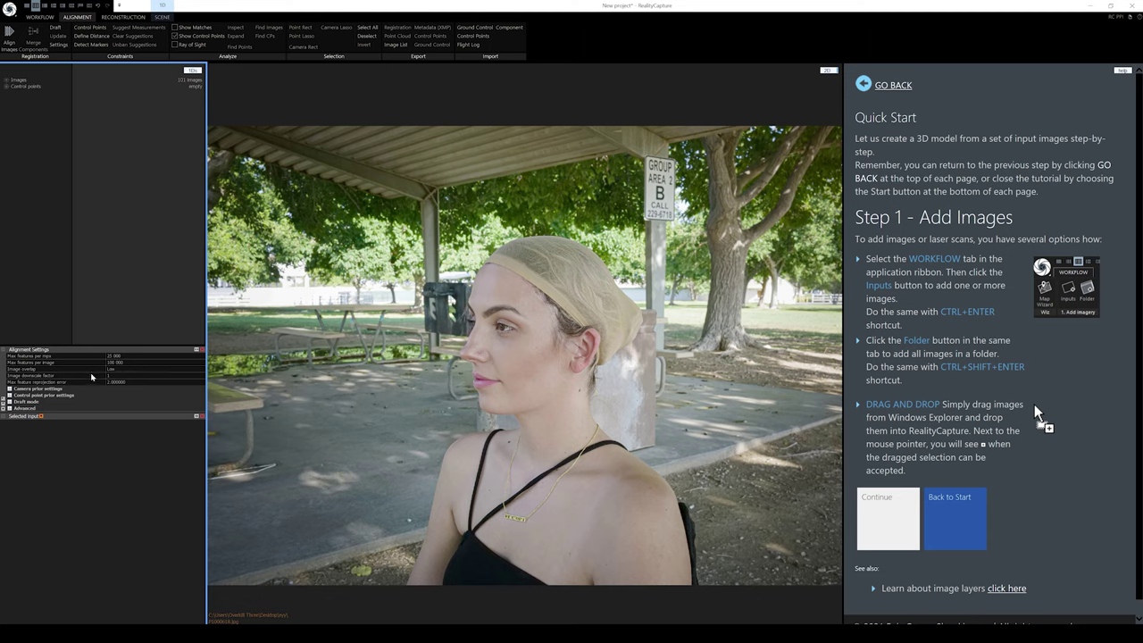
pyautogui.click(98, 369)
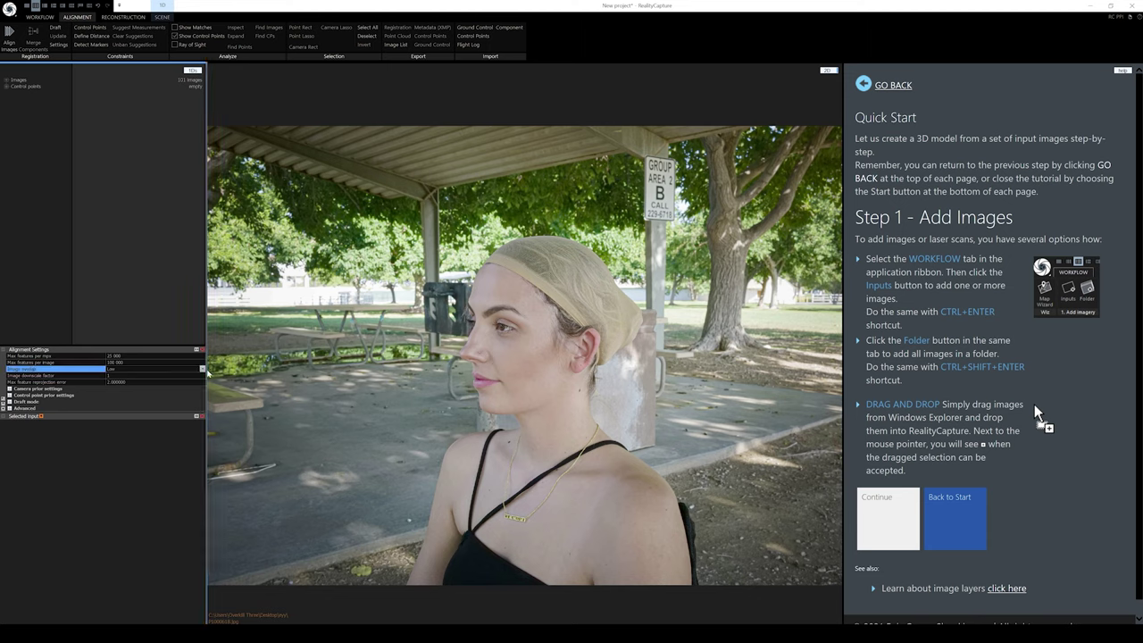
pyautogui.click(153, 369)
pyautogui.click(154, 375)
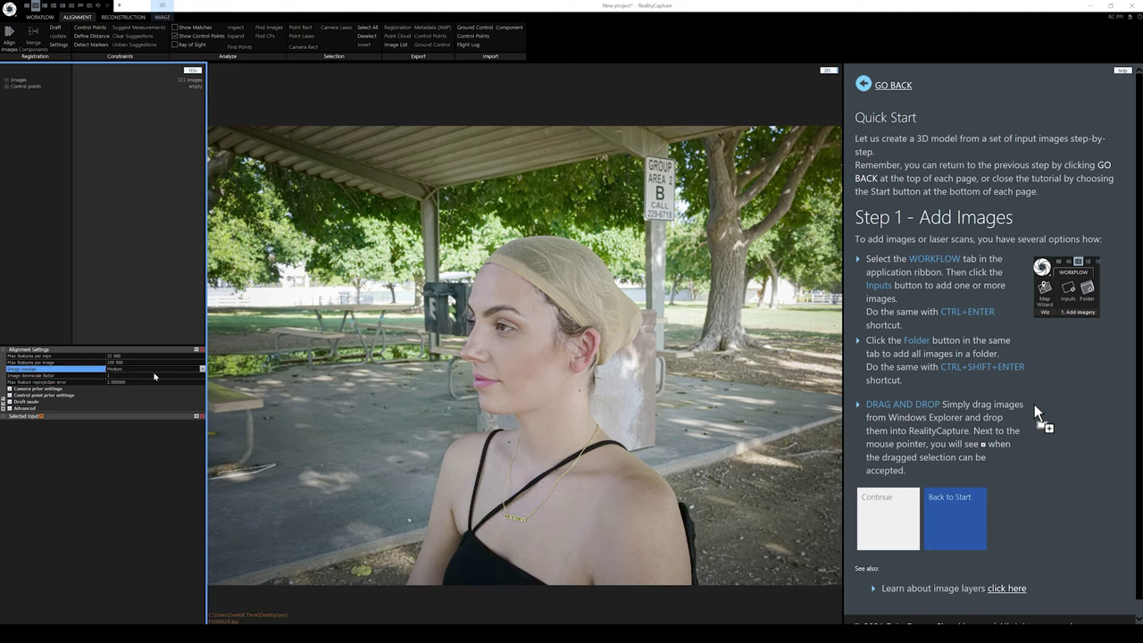
pyautogui.click(6, 43)
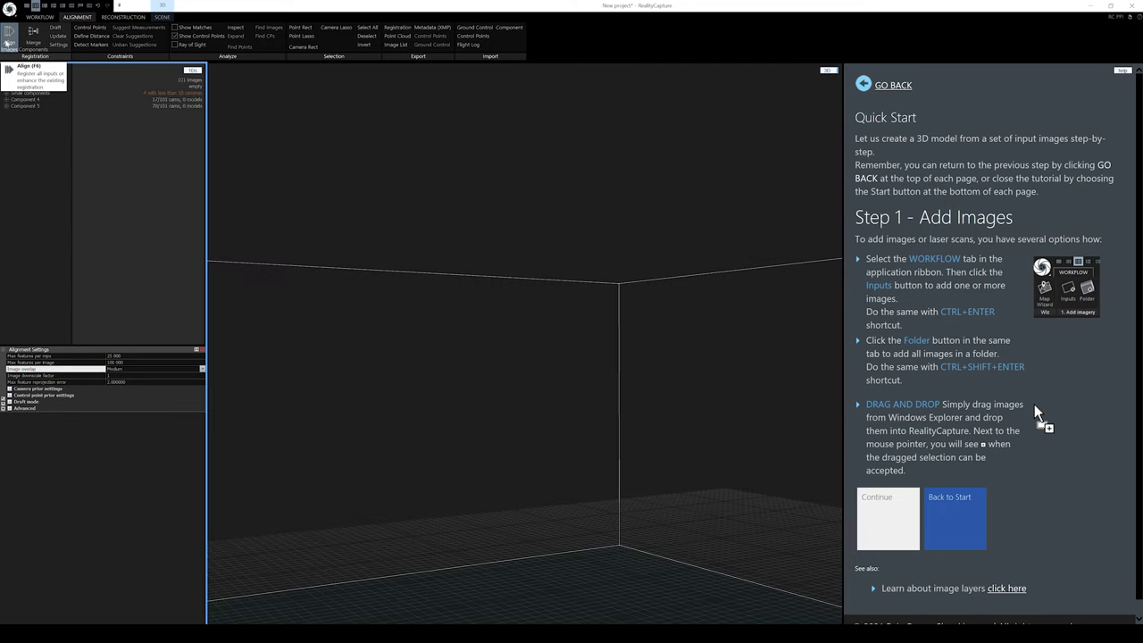
# - Examine the registered photos of Component 4 in the 2D view
pyautogui.doubleClick(17, 101)
pyautogui.click(15, 107)
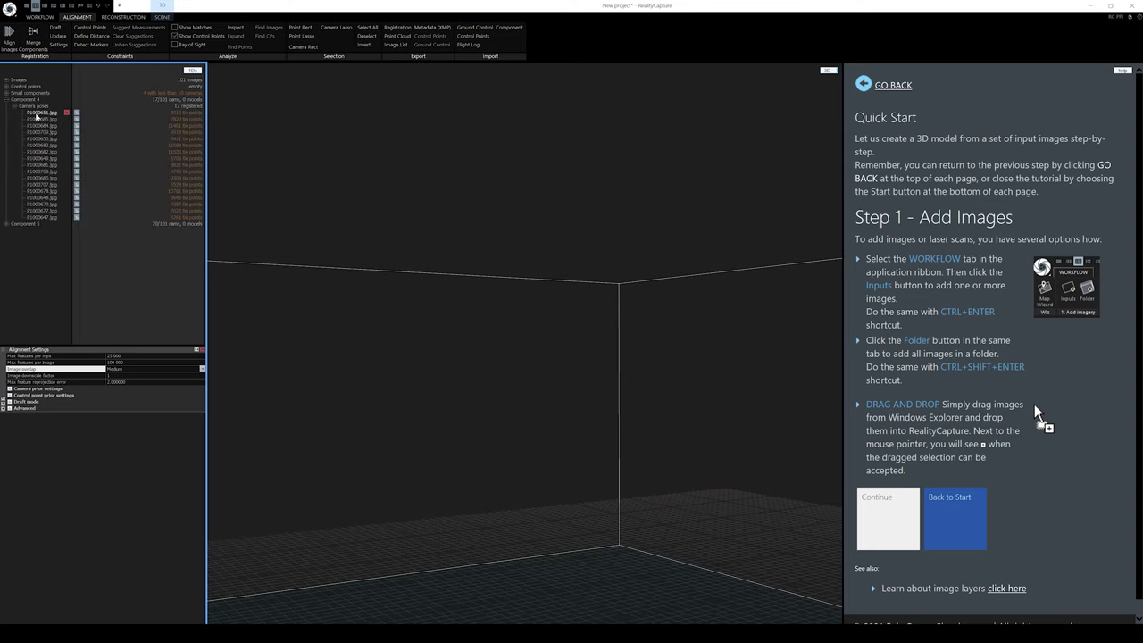
pyautogui.click(35, 113)
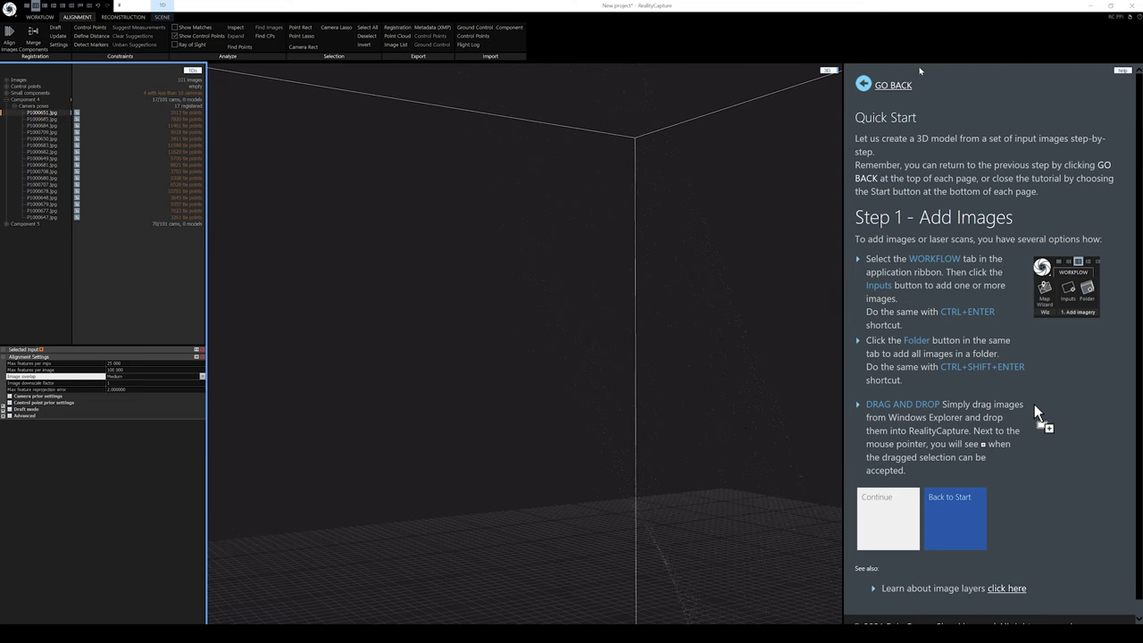
pyautogui.click(828, 83)
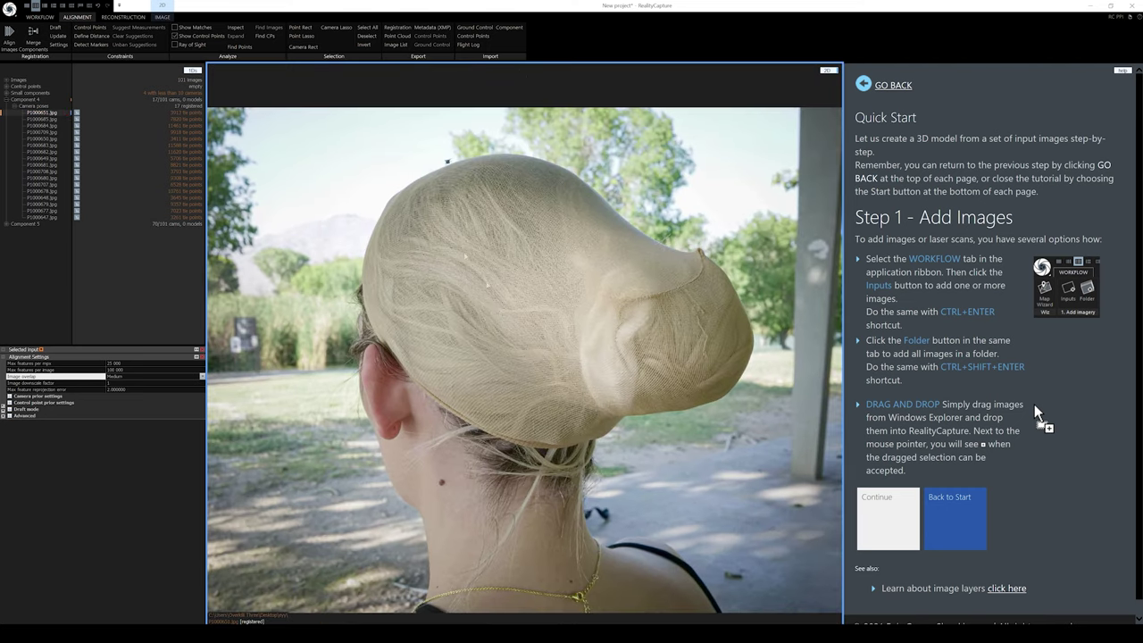
pyautogui.click(38, 125)
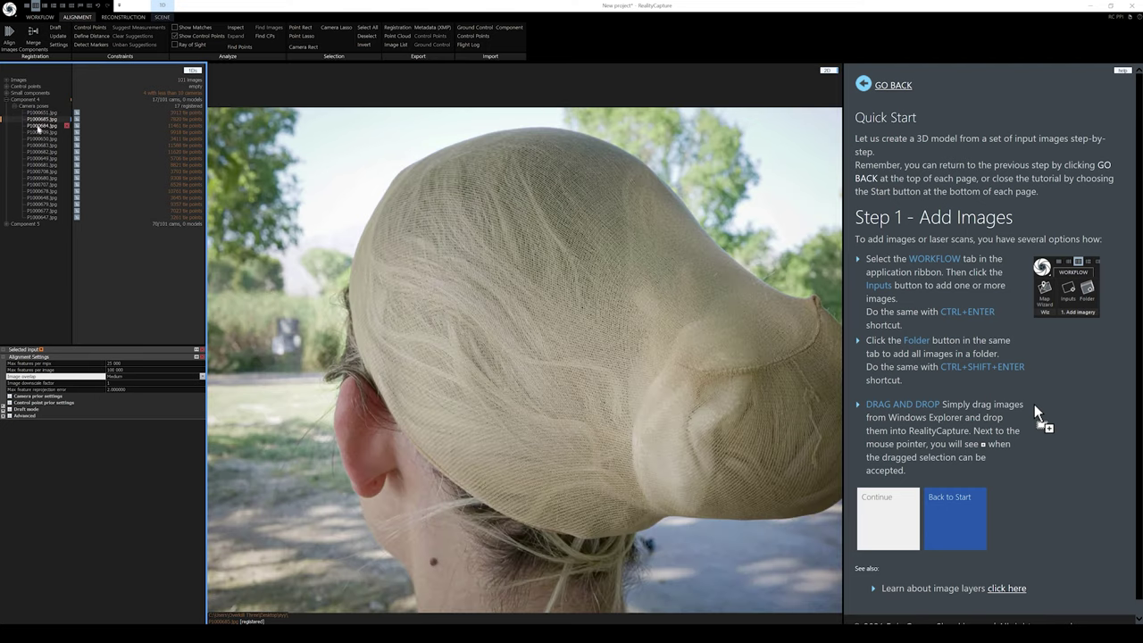
pyautogui.press('Down')
pyautogui.press('Down')
pyautogui.press('Down')
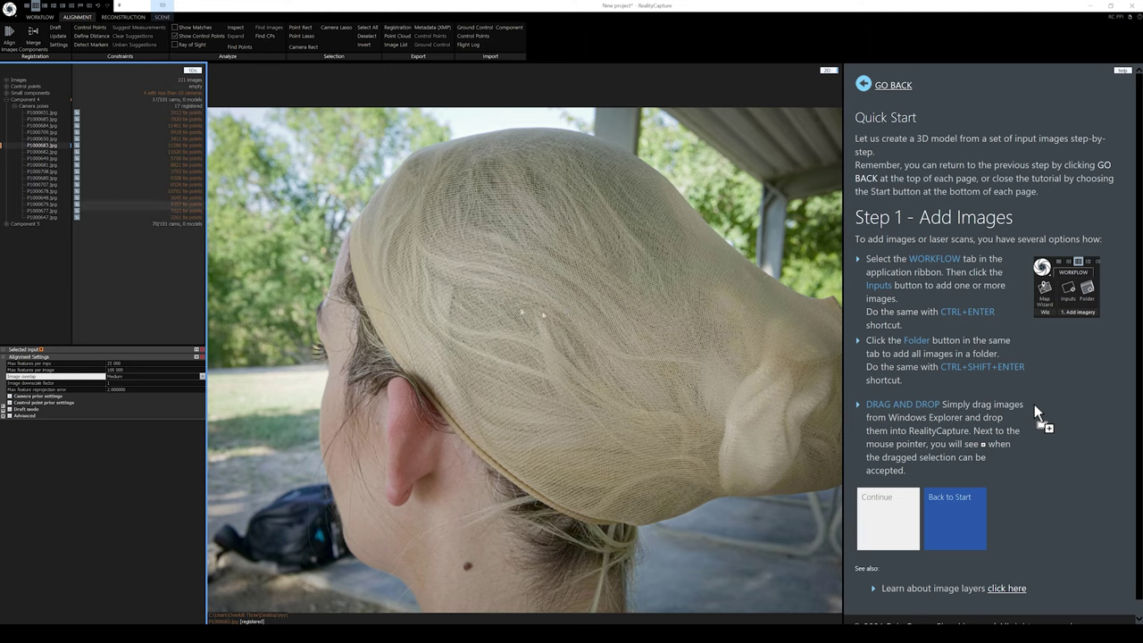
# - Delete all components of the first alignment, including the small ones
pyautogui.click(7, 103)
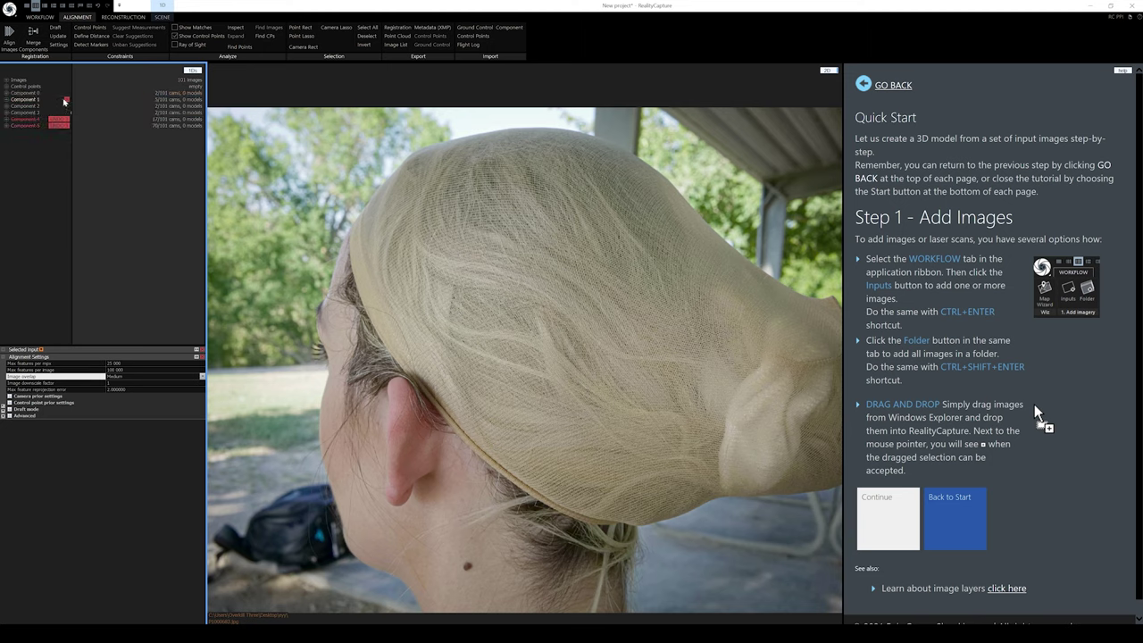
pyautogui.click(67, 95)
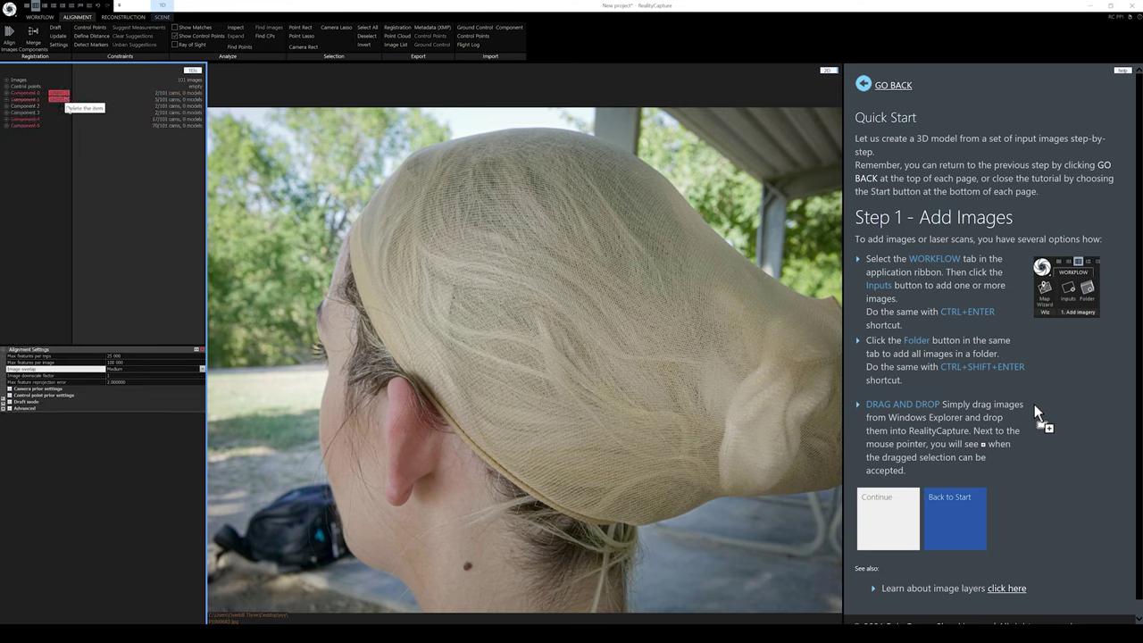
pyautogui.click(64, 107)
pyautogui.click(65, 112)
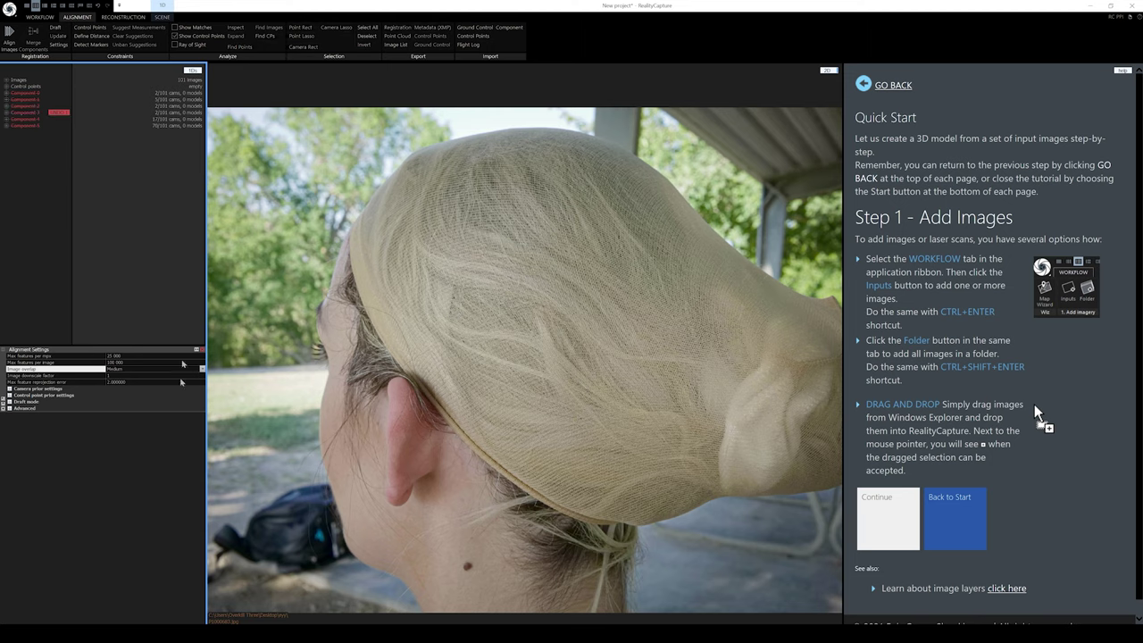
# - Set the image overlap to Low and align the images again
pyautogui.click(152, 368)
pyautogui.click(143, 376)
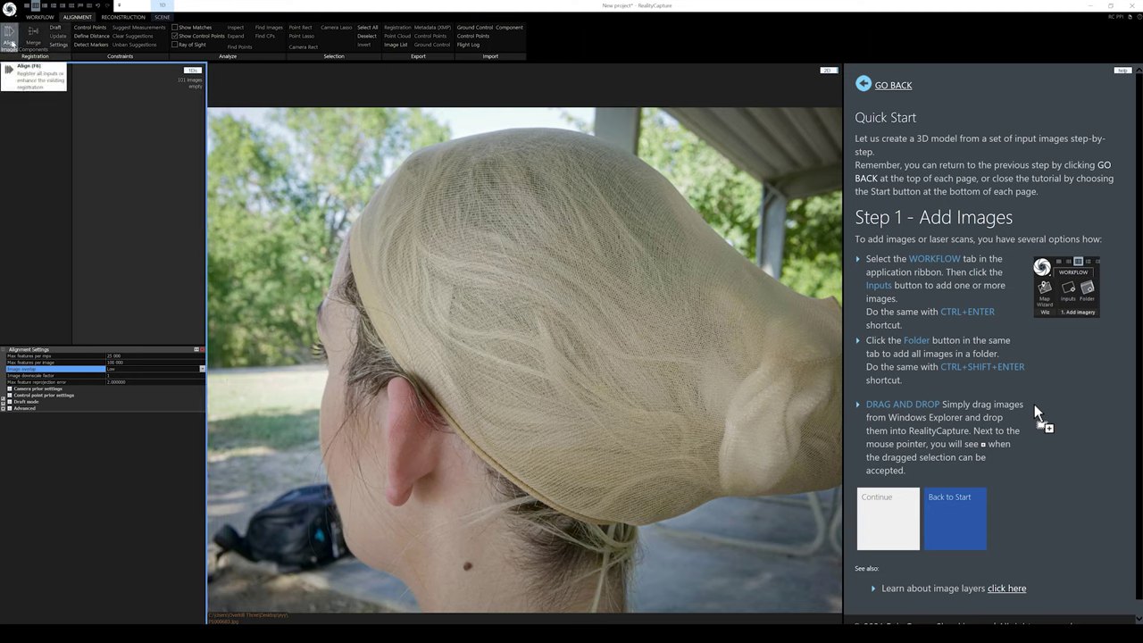
pyautogui.click(12, 44)
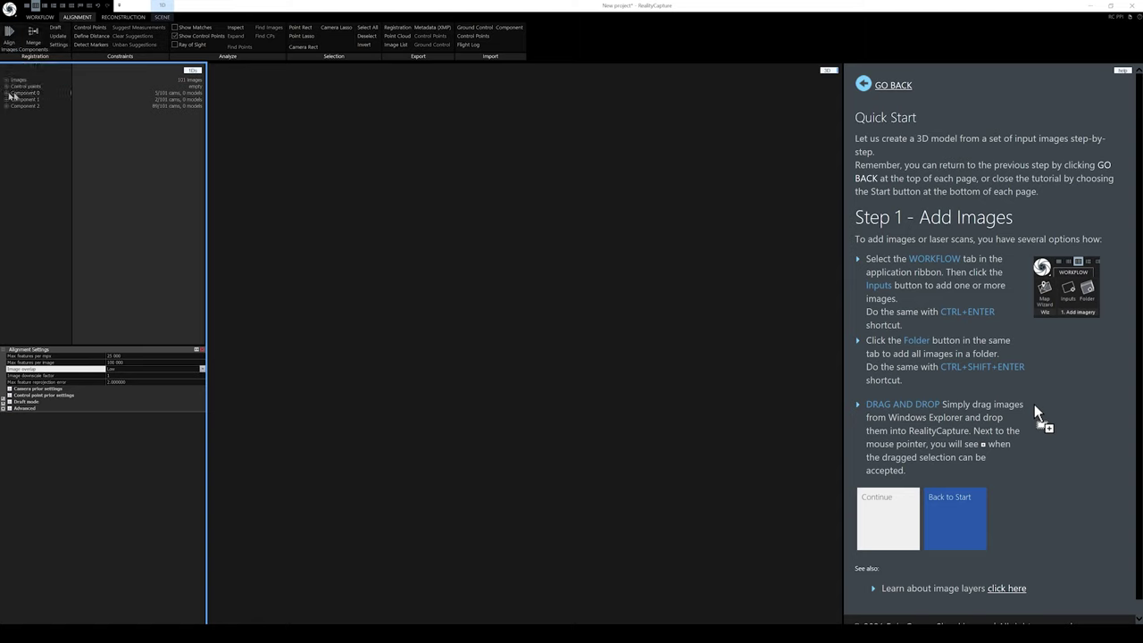
# - Switch the 3D view to 2D and examine the five registered photos of Component 0
pyautogui.click(827, 70)
pyautogui.click(830, 85)
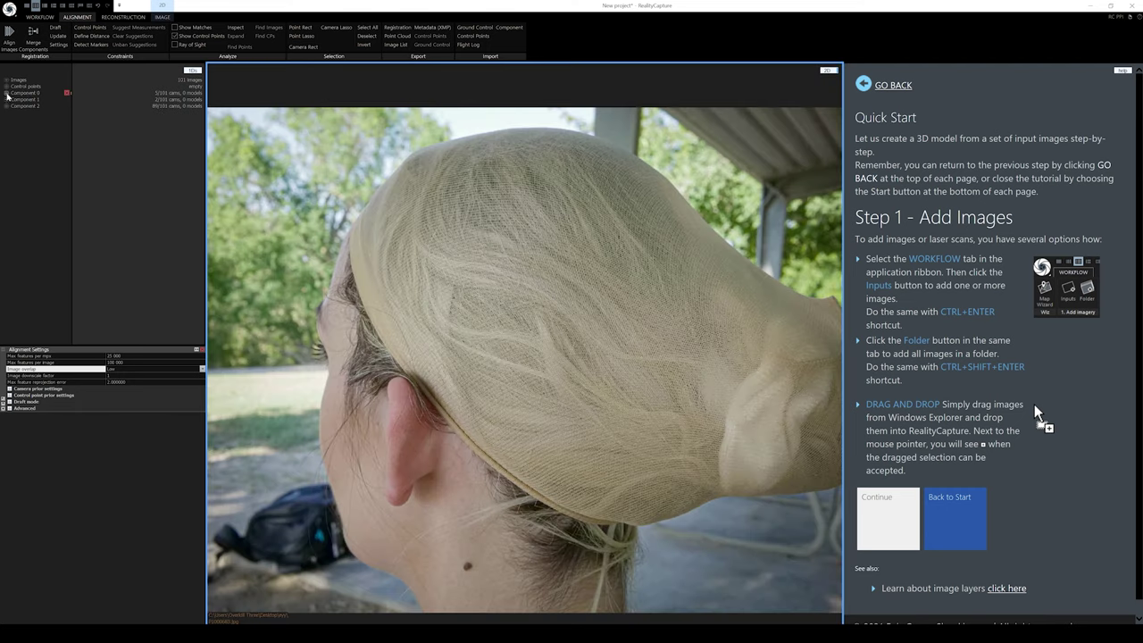
pyautogui.click(7, 93)
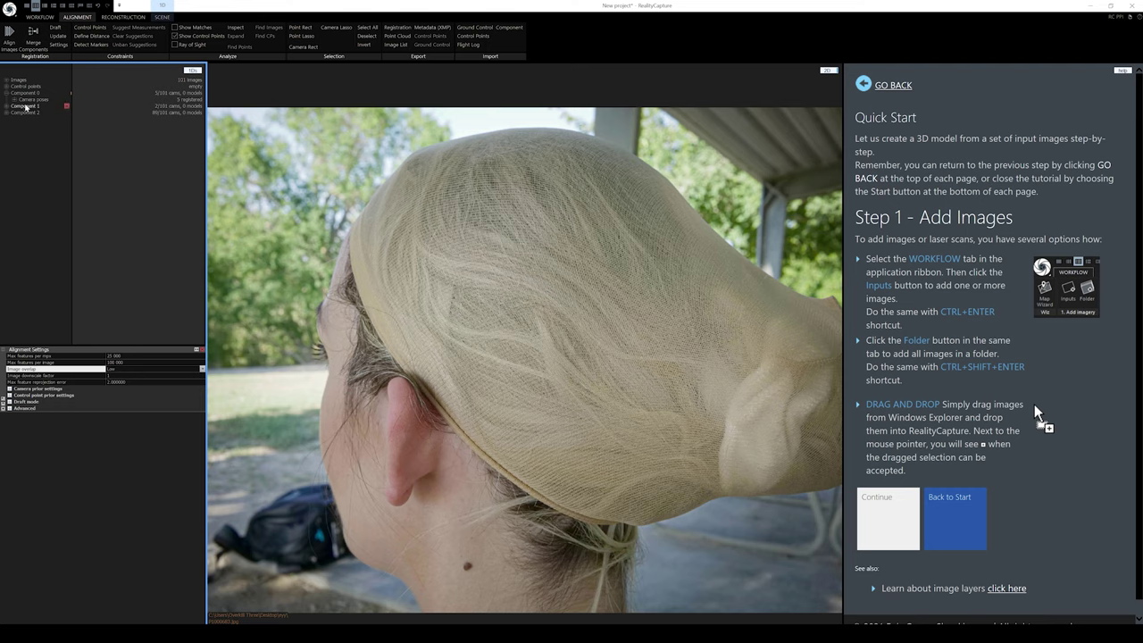
pyautogui.click(15, 99)
pyautogui.click(40, 105)
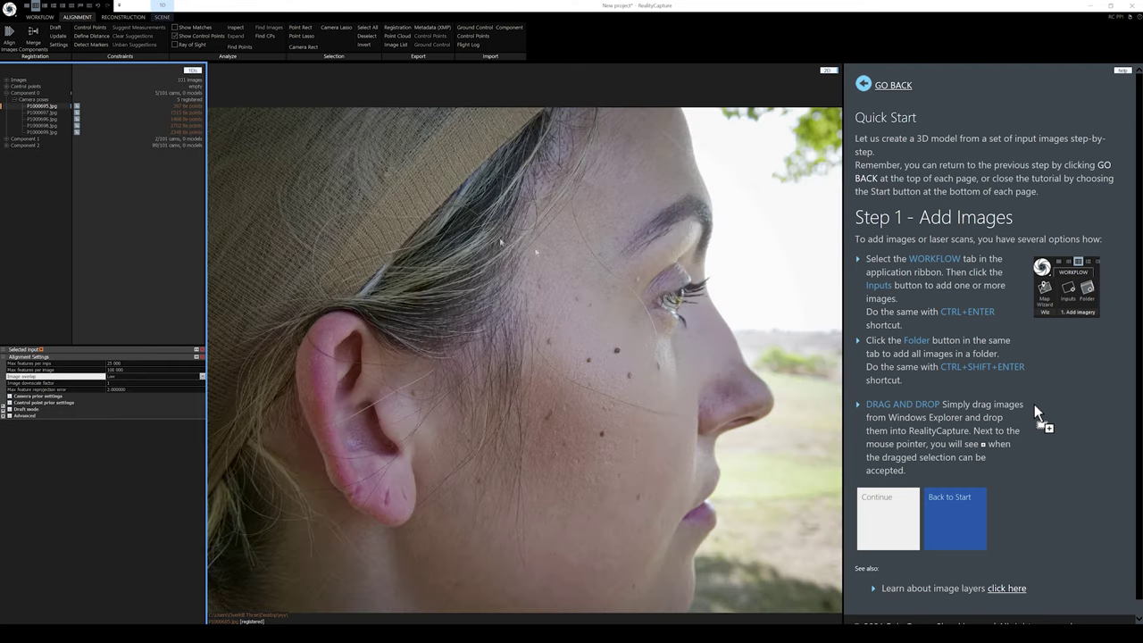
pyautogui.click(40, 112)
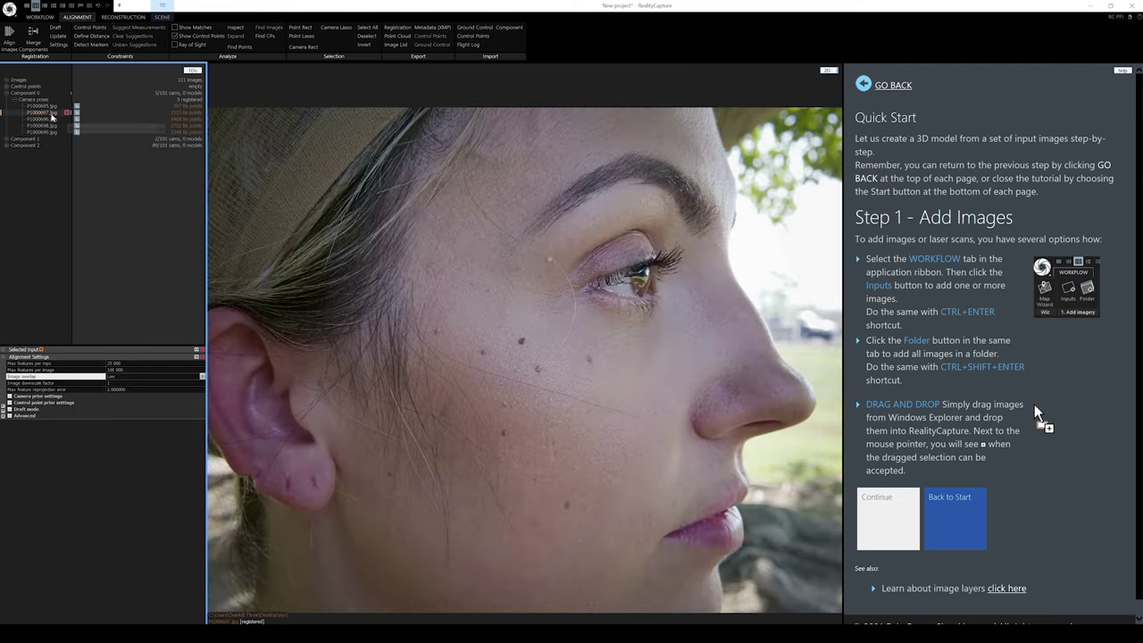
pyautogui.click(50, 125)
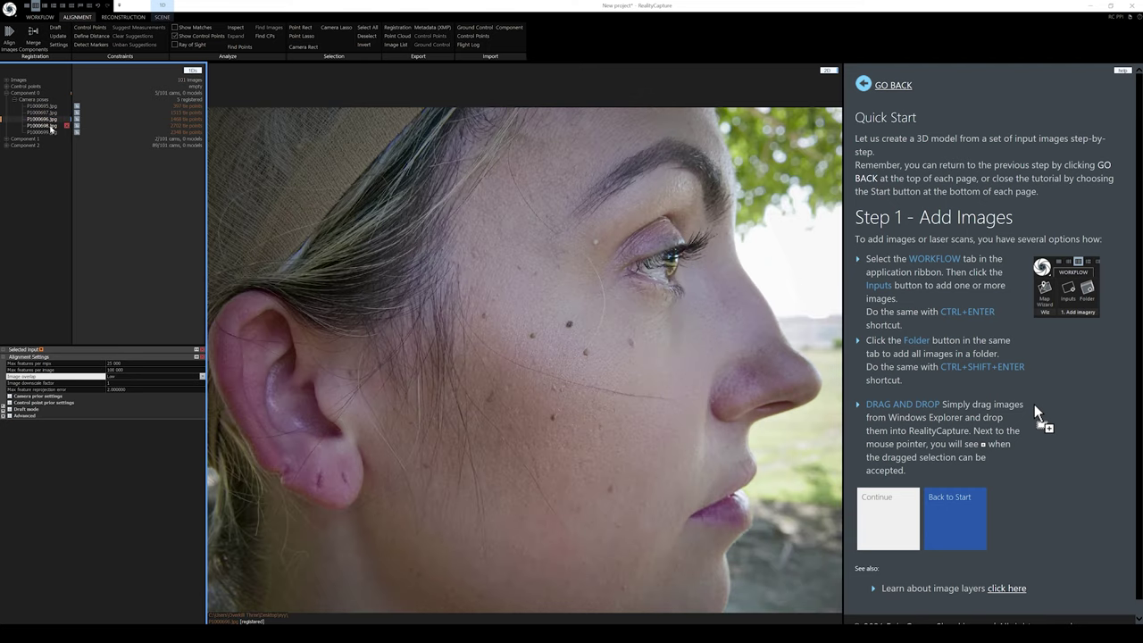
pyautogui.click(50, 132)
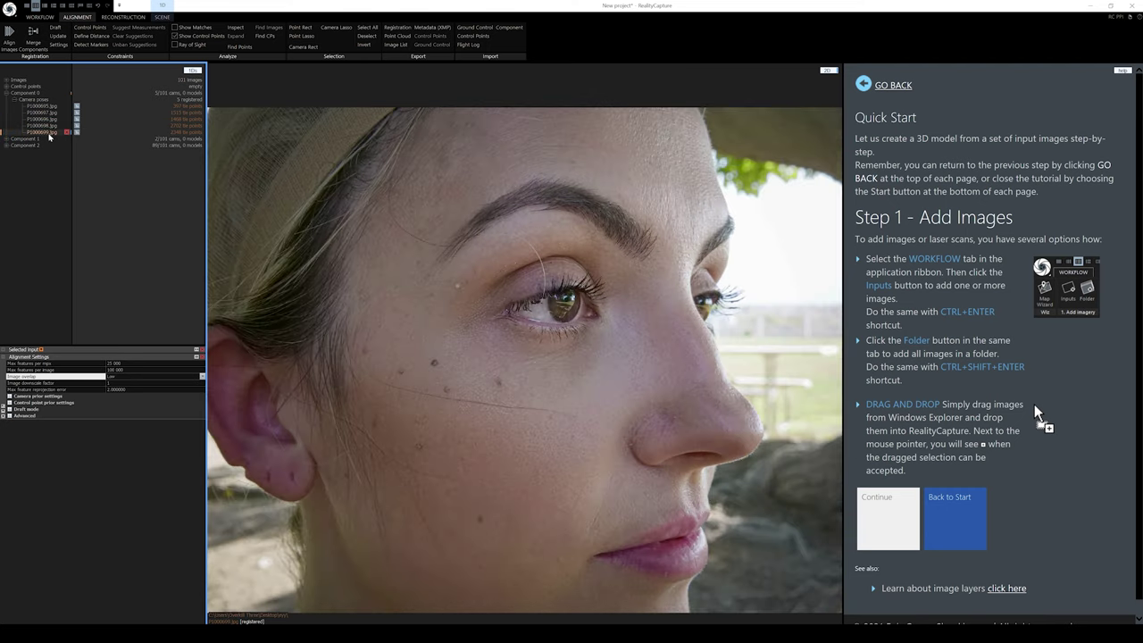
pyautogui.click(43, 106)
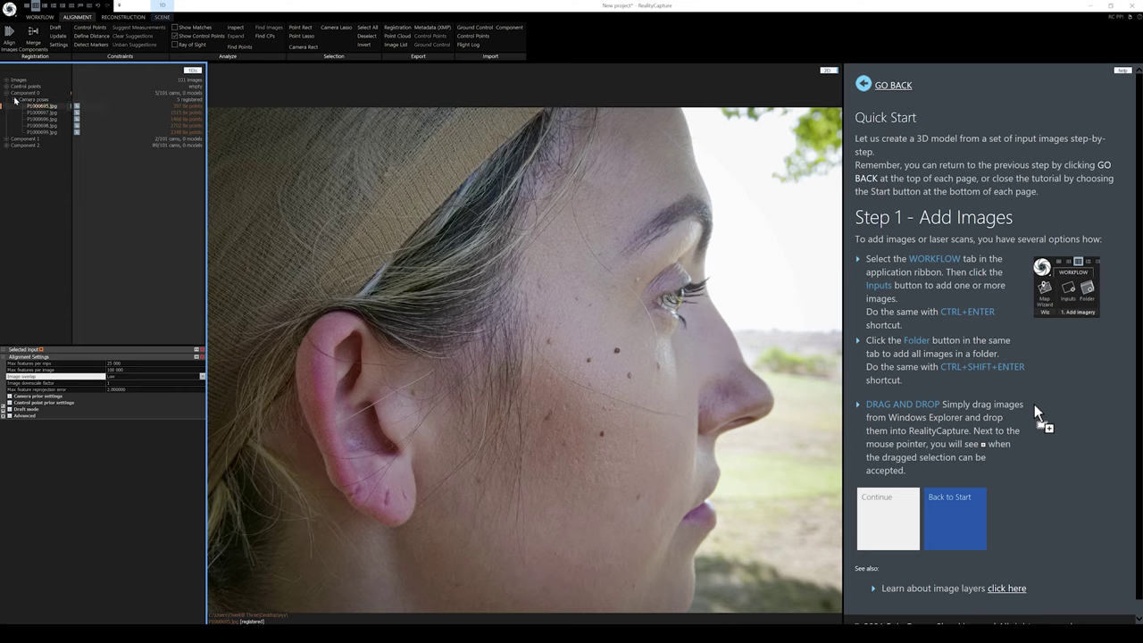
pyautogui.click(15, 99)
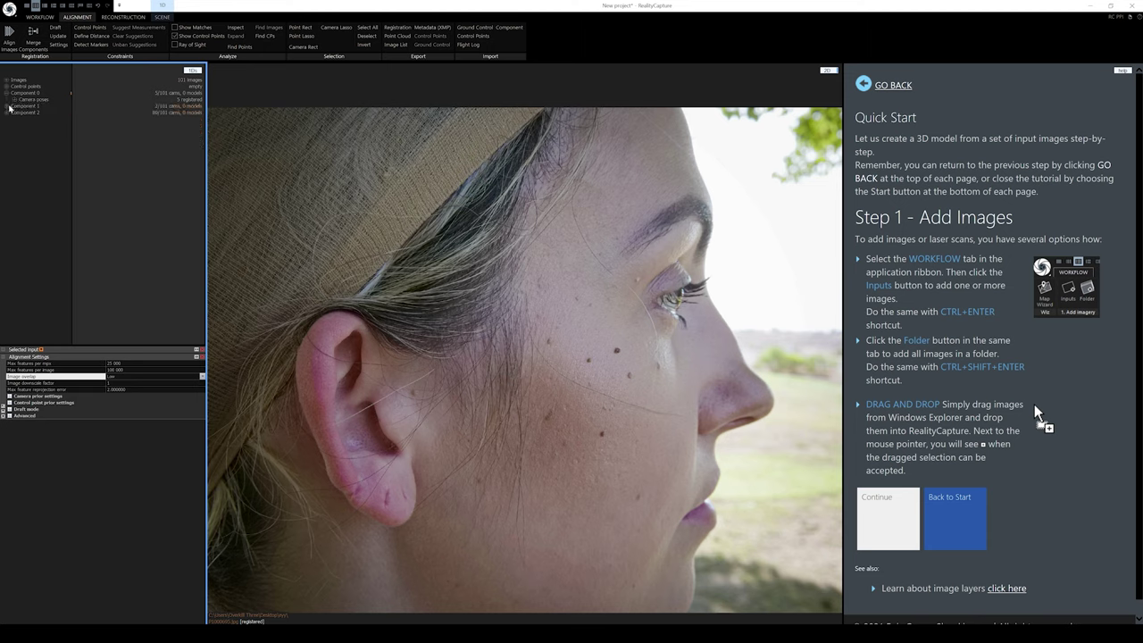
# - Examine the two registered photos of Component 1, P1000710.jpg and P1000687.jpg
pyautogui.click(8, 106)
pyautogui.click(15, 112)
pyautogui.click(40, 118)
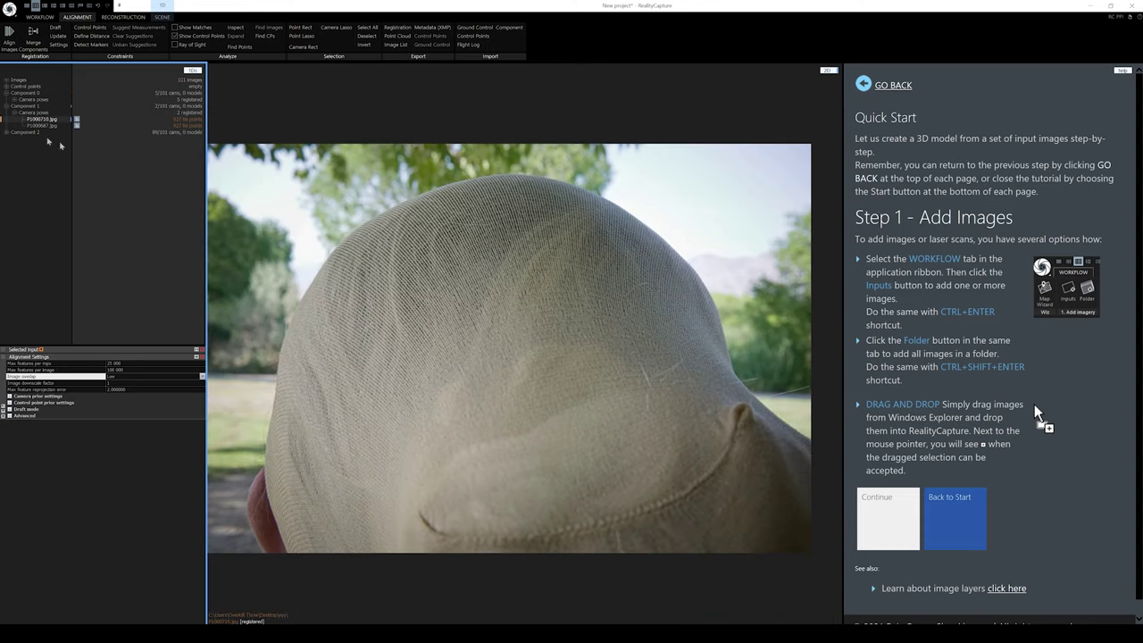
pyautogui.click(43, 126)
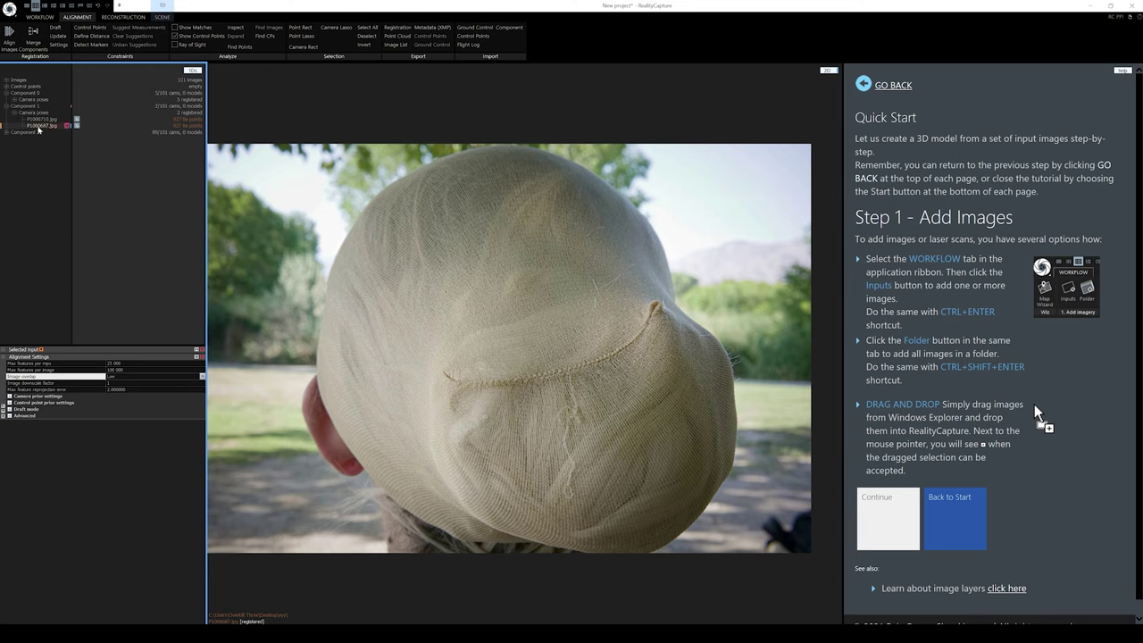
# - Save the project under the name first in the jul13 folder
pyautogui.click(11, 11)
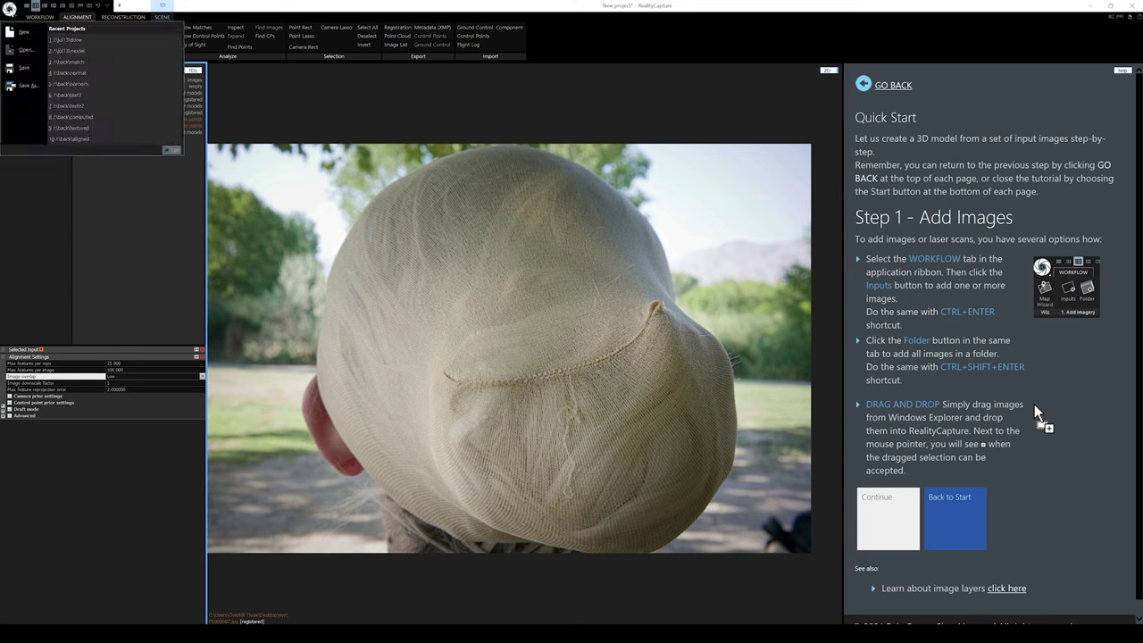
pyautogui.click(22, 85)
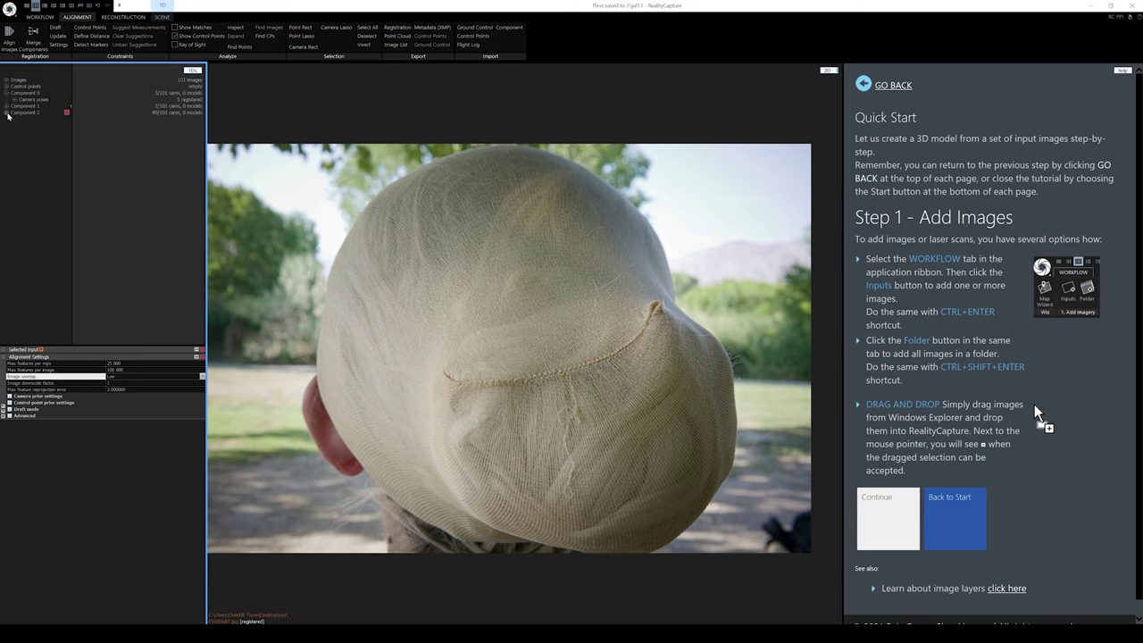
# - Display the photo P1000695.jpg from the camera poses of Component 0
pyautogui.click(7, 94)
pyautogui.click(6, 93)
pyautogui.click(14, 99)
pyautogui.click(41, 106)
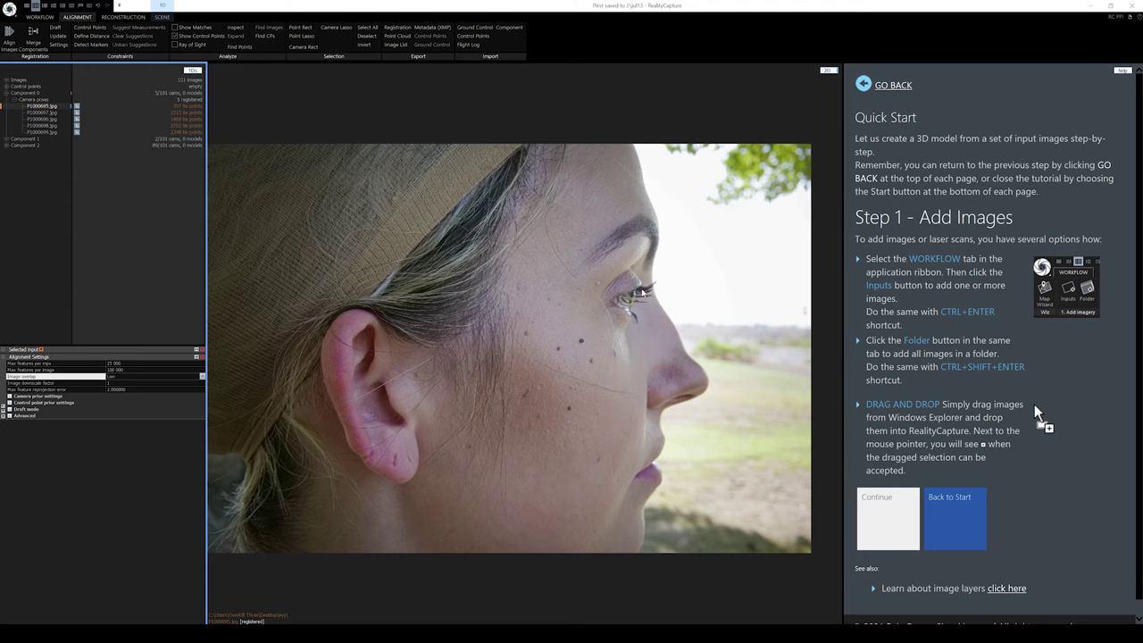
# - Examine the registered photos of Component 2 from several angles around the head in the 2D view
pyautogui.click(6, 146)
pyautogui.click(15, 153)
pyautogui.click(40, 158)
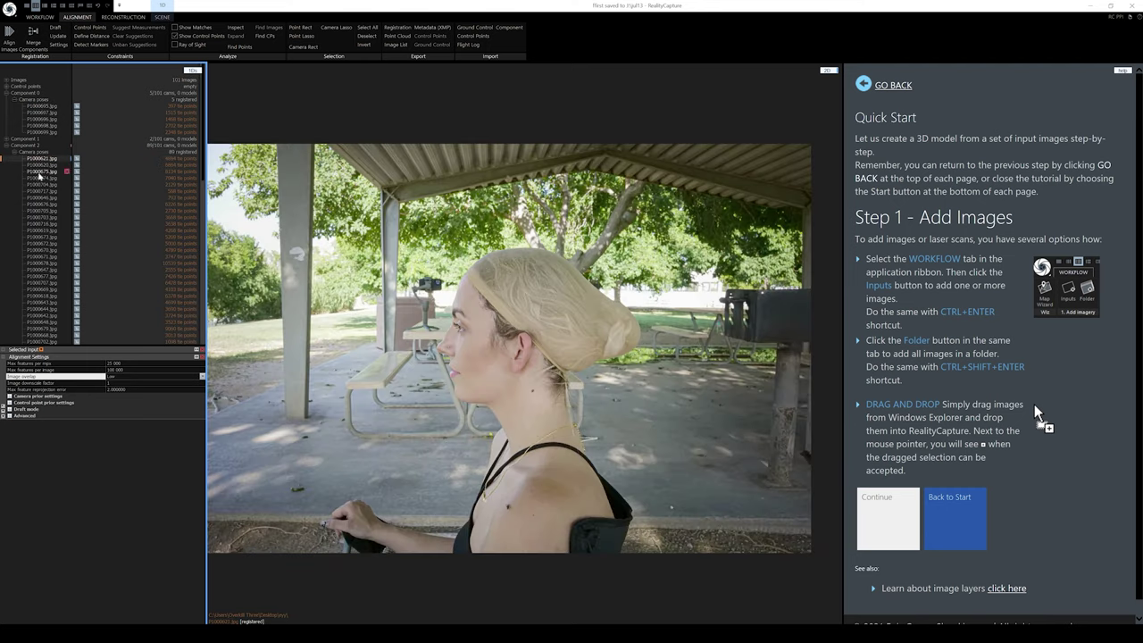
pyautogui.click(40, 197)
pyautogui.click(40, 158)
pyautogui.click(36, 212)
pyautogui.click(40, 254)
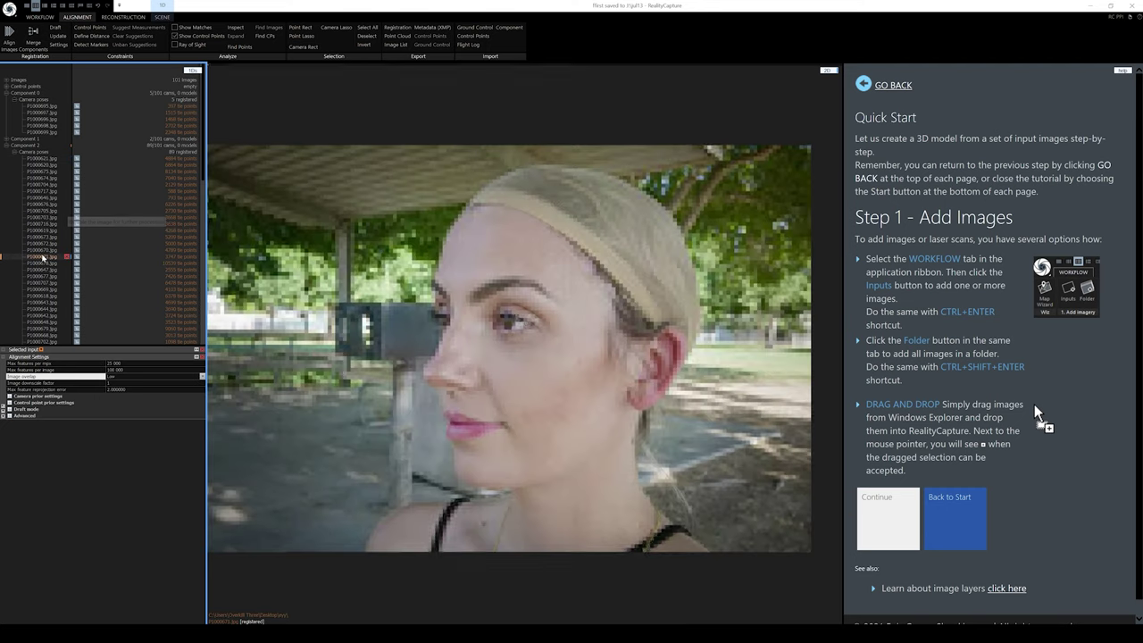
pyautogui.click(42, 296)
pyautogui.scroll(-5, 41, 295)
pyautogui.click(42, 274)
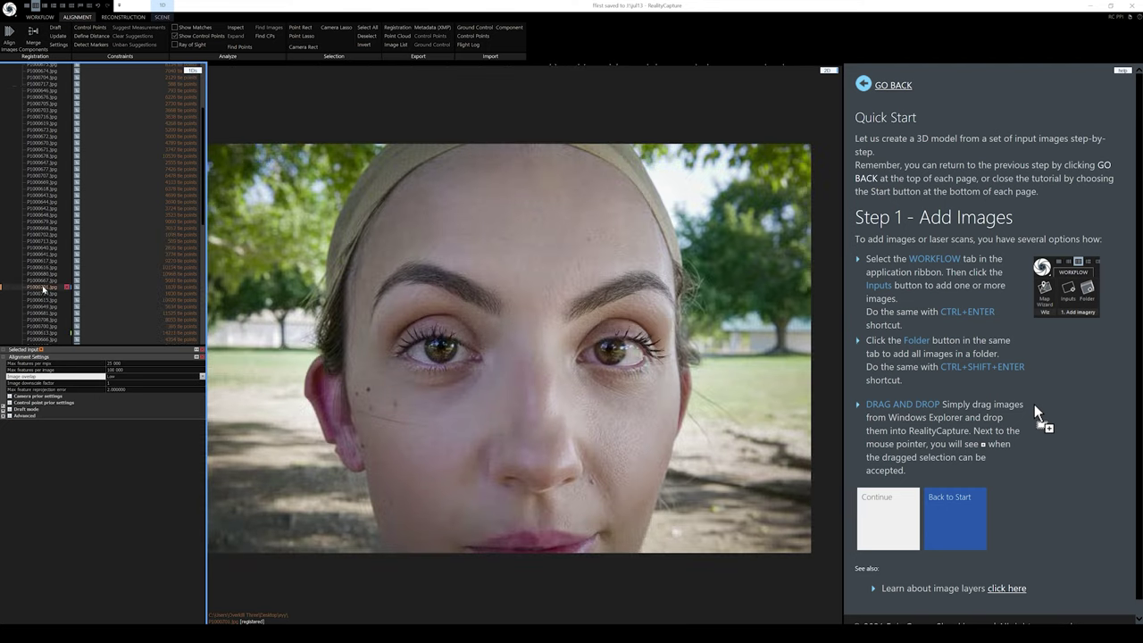
pyautogui.click(42, 277)
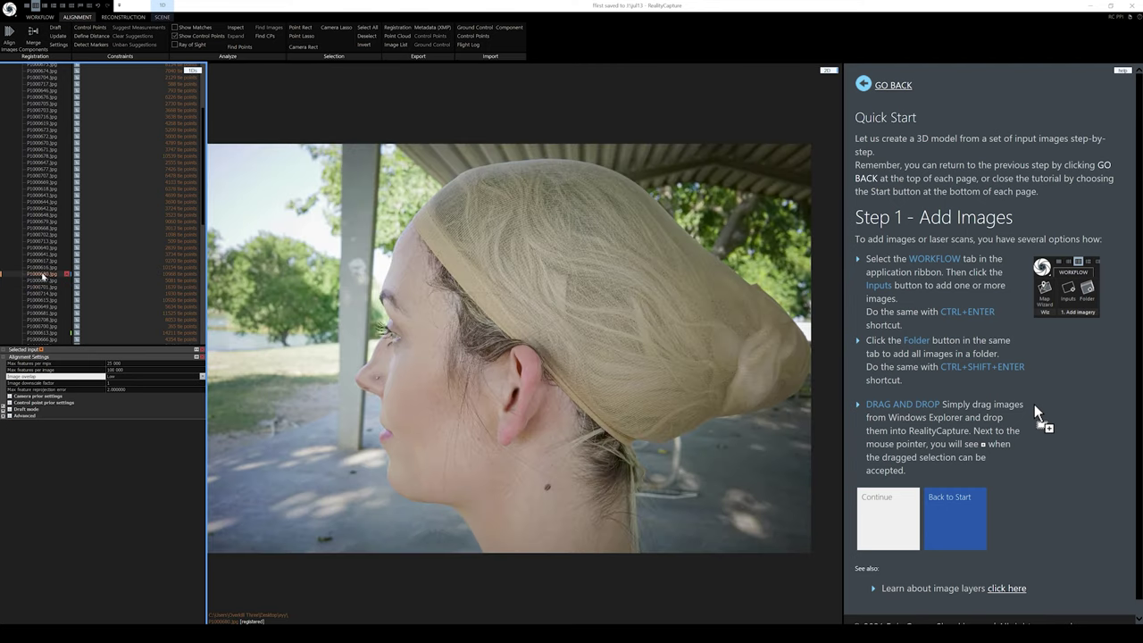
pyautogui.click(42, 299)
pyautogui.click(42, 306)
pyautogui.scroll(-8, 42, 310)
pyautogui.click(45, 299)
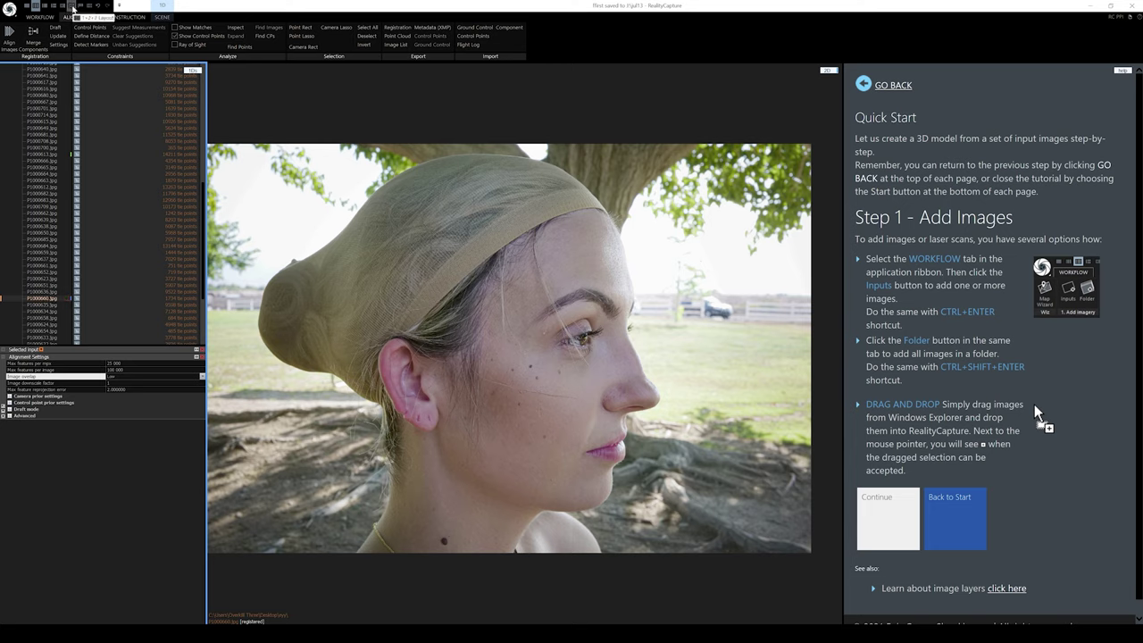
# - Arrange the workspace into a layout with four image views and turn the help view into a 2D view
pyautogui.click(74, 7)
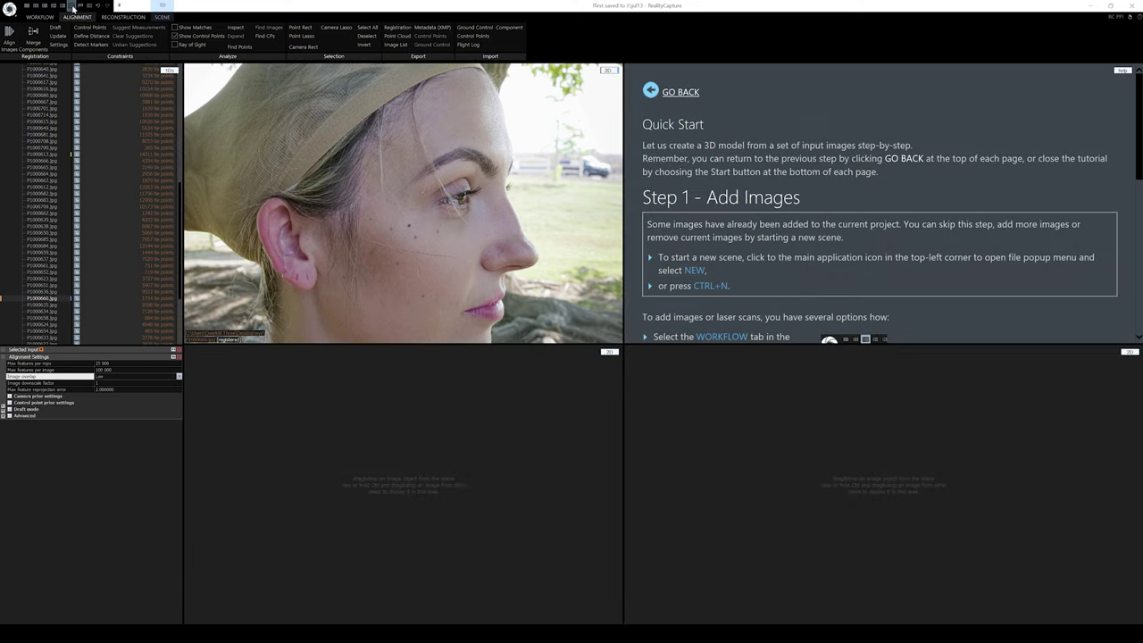
pyautogui.click(1122, 70)
pyautogui.click(1122, 83)
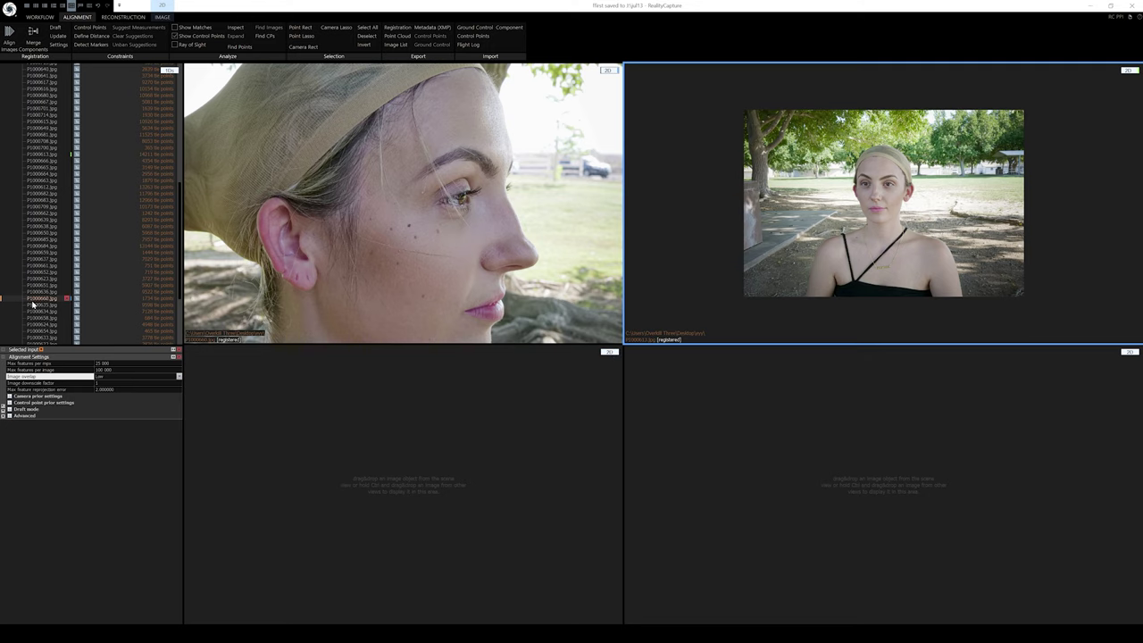
# - Show the Component 2 photo P1000635.jpg in the 2D view that replaced the help
pyautogui.moveTo(38, 299); pyautogui.dragTo(389, 232)
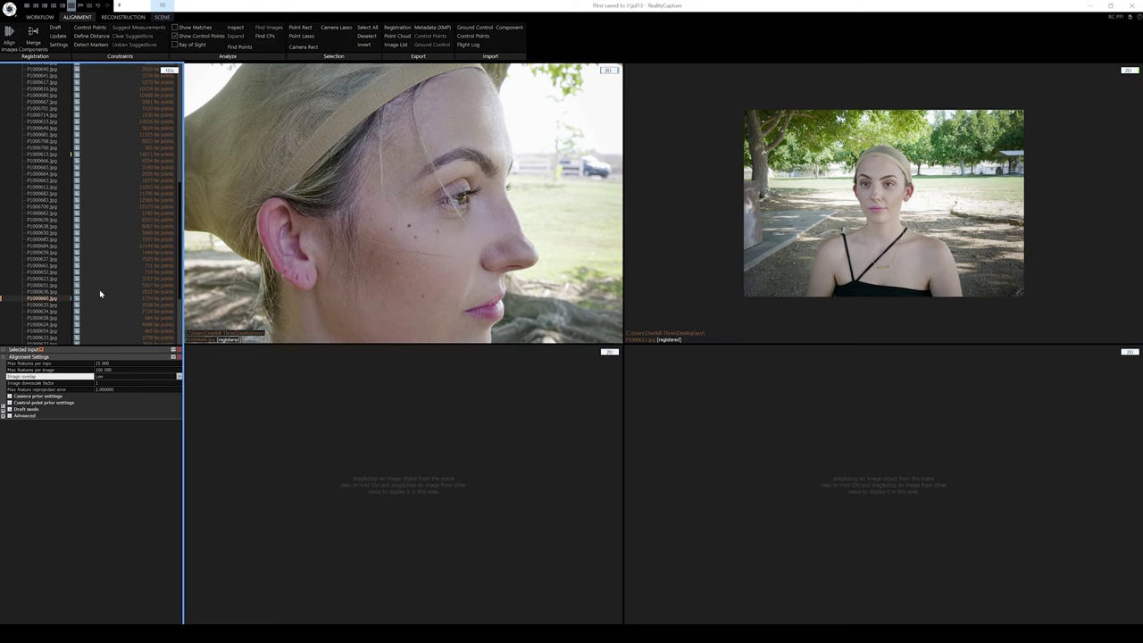
pyautogui.click(39, 304)
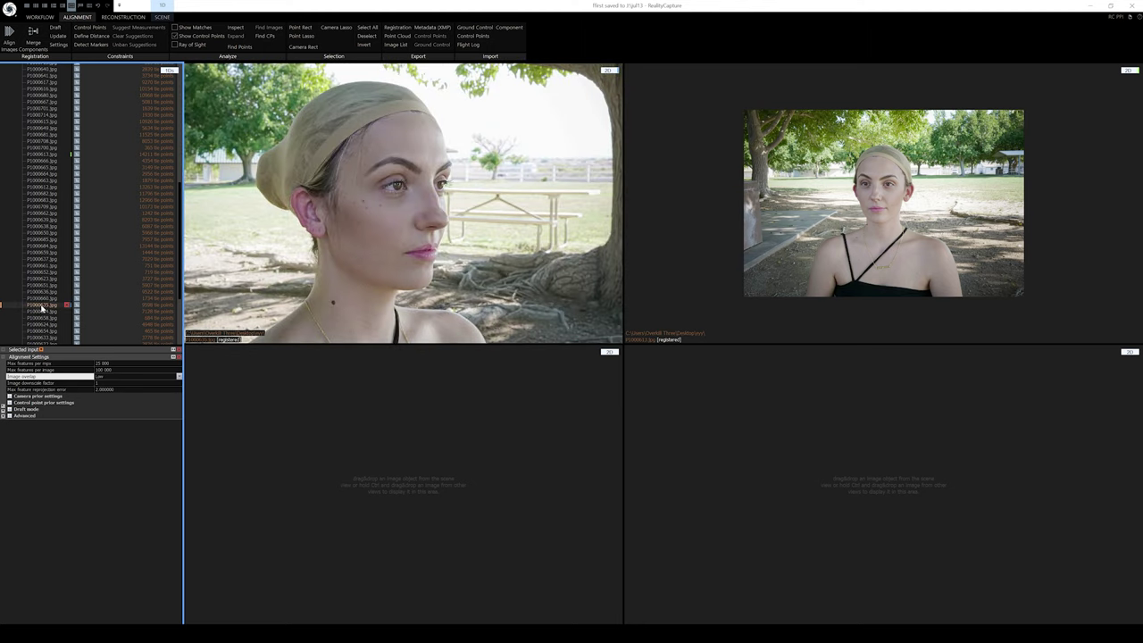
pyautogui.moveTo(41, 308); pyautogui.dragTo(785, 223)
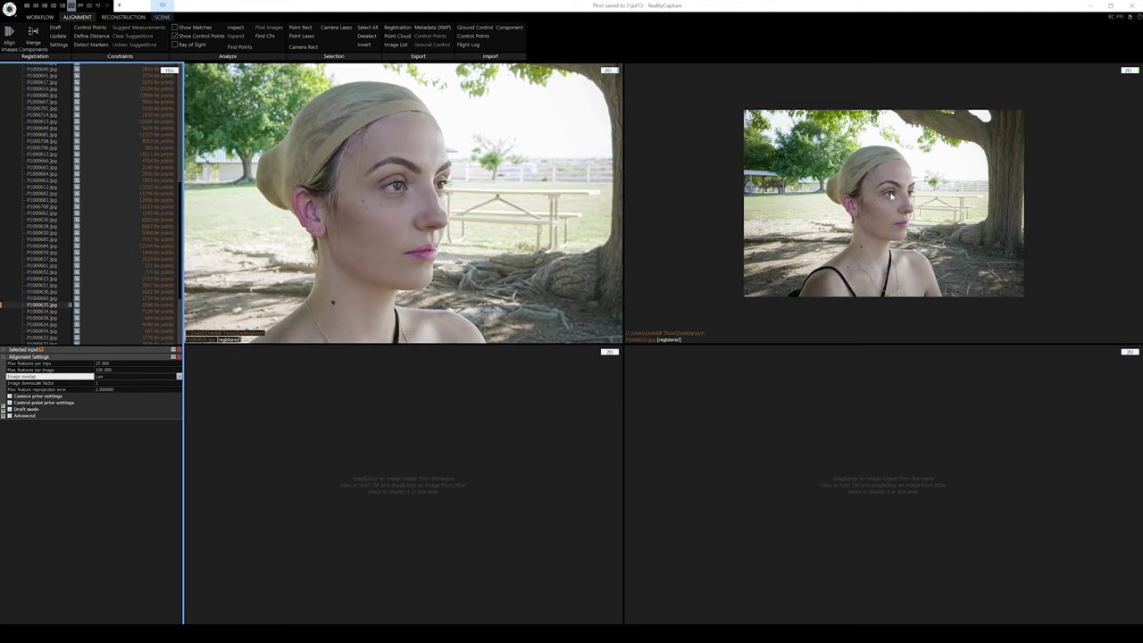
# - Load the Component 2 photos P1000658.jpg and P1000632.jpg into the two empty 2D views
pyautogui.click(39, 318)
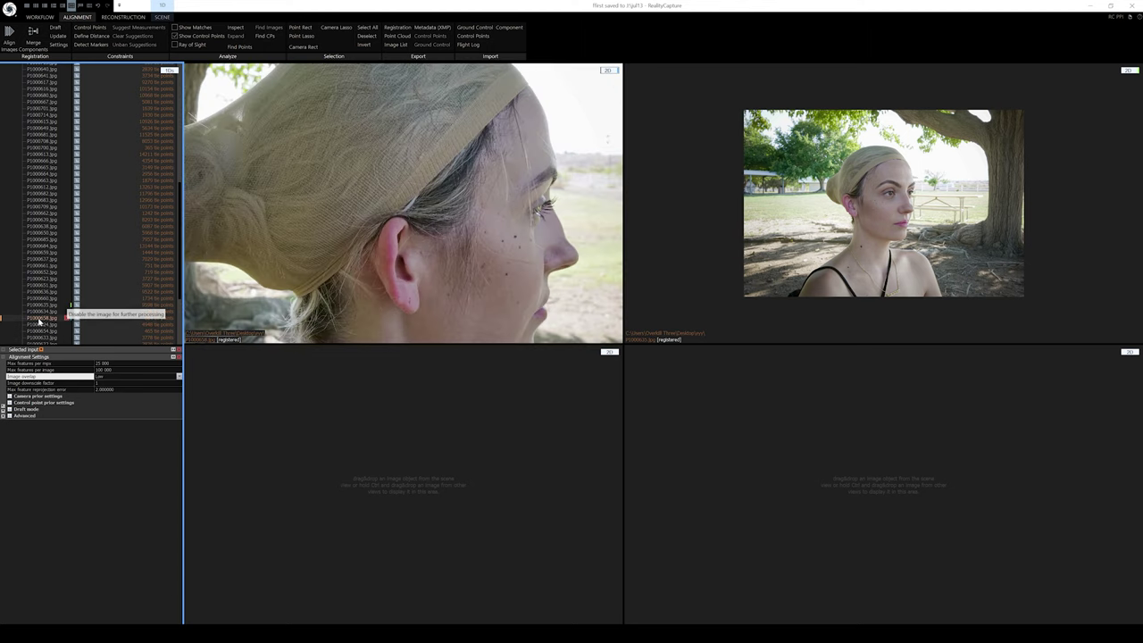
pyautogui.moveTo(51, 323); pyautogui.dragTo(438, 438)
pyautogui.scroll(-3, 54, 295)
pyautogui.click(50, 281)
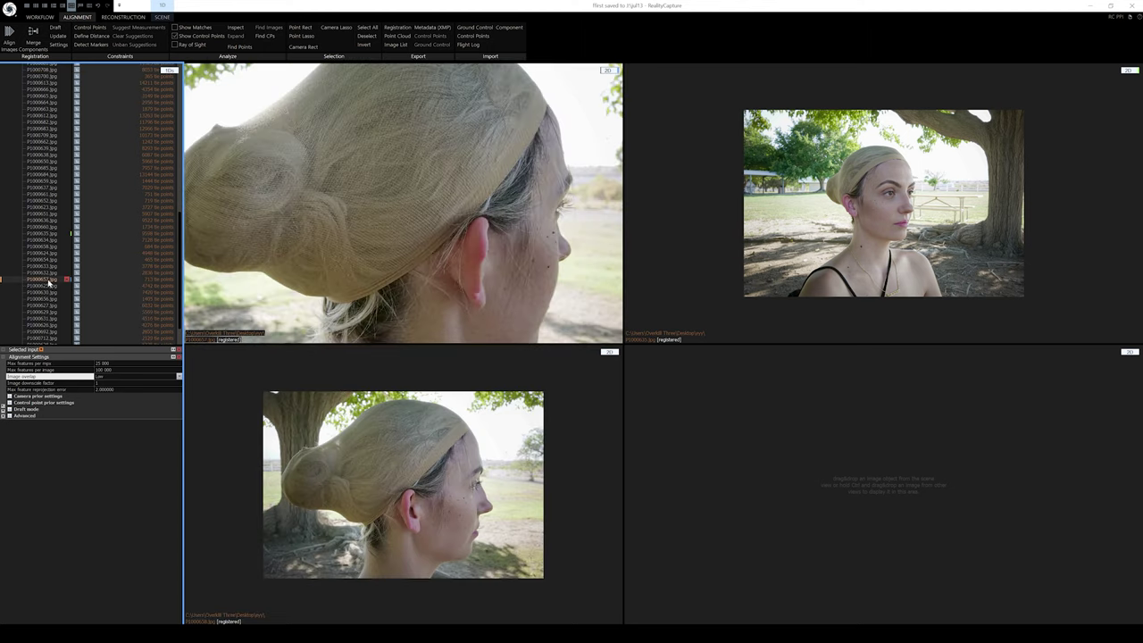
pyautogui.click(48, 292)
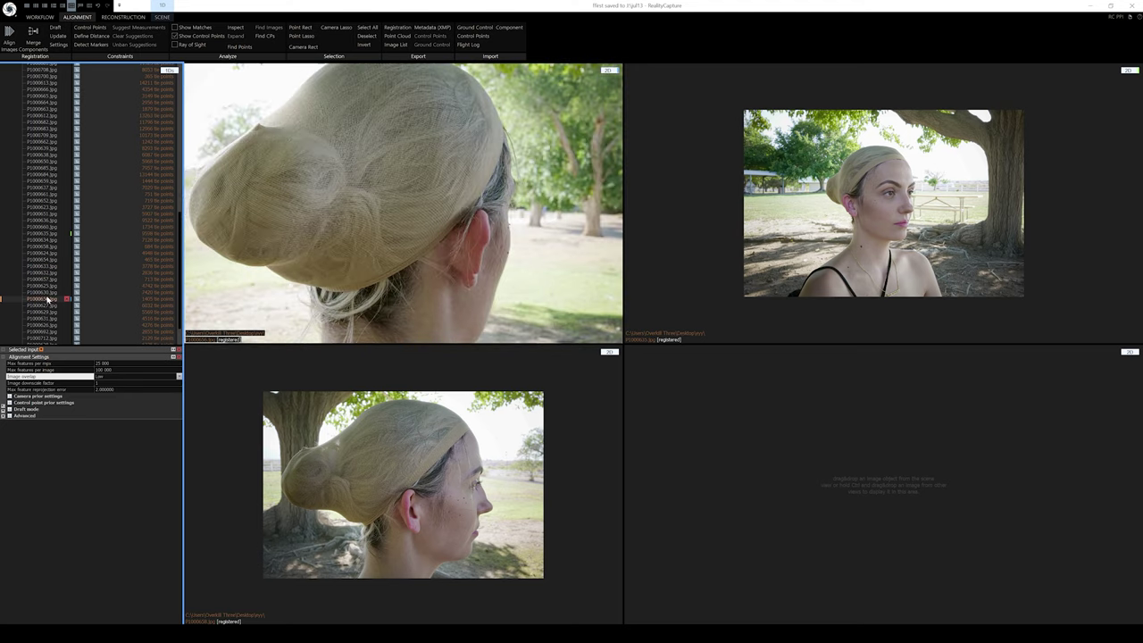
pyautogui.click(48, 272)
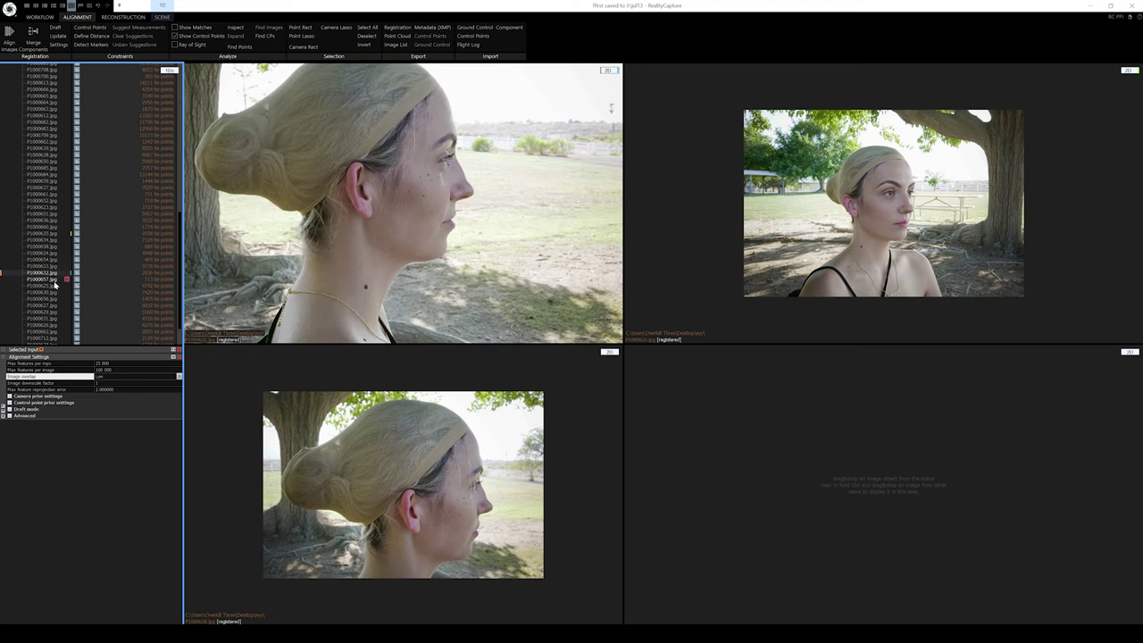
pyautogui.moveTo(50, 279); pyautogui.dragTo(848, 432)
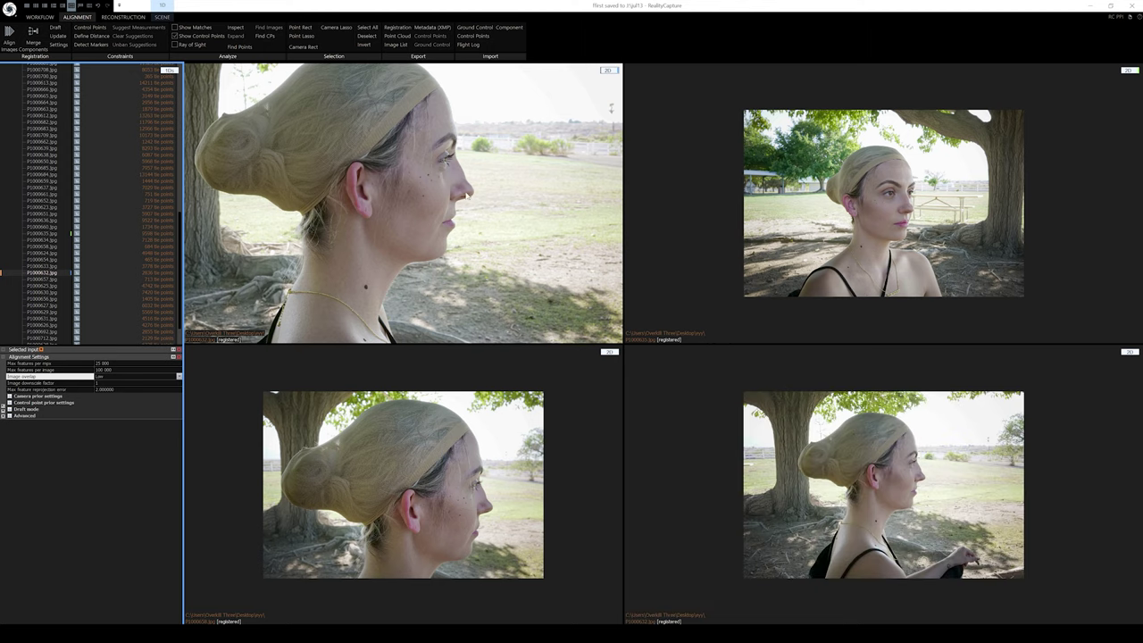
# - Compare P1000695.jpg of Component 0 with side and back photos of Component 2 to look for matching angles
pyautogui.scroll(15, 43, 111)
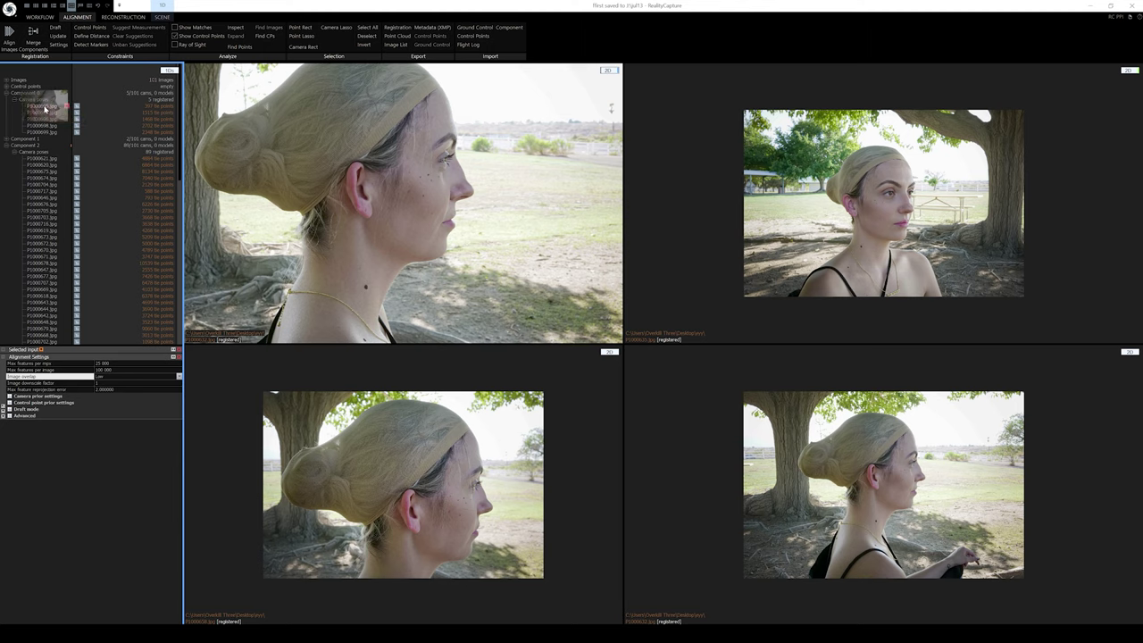
pyautogui.click(42, 108)
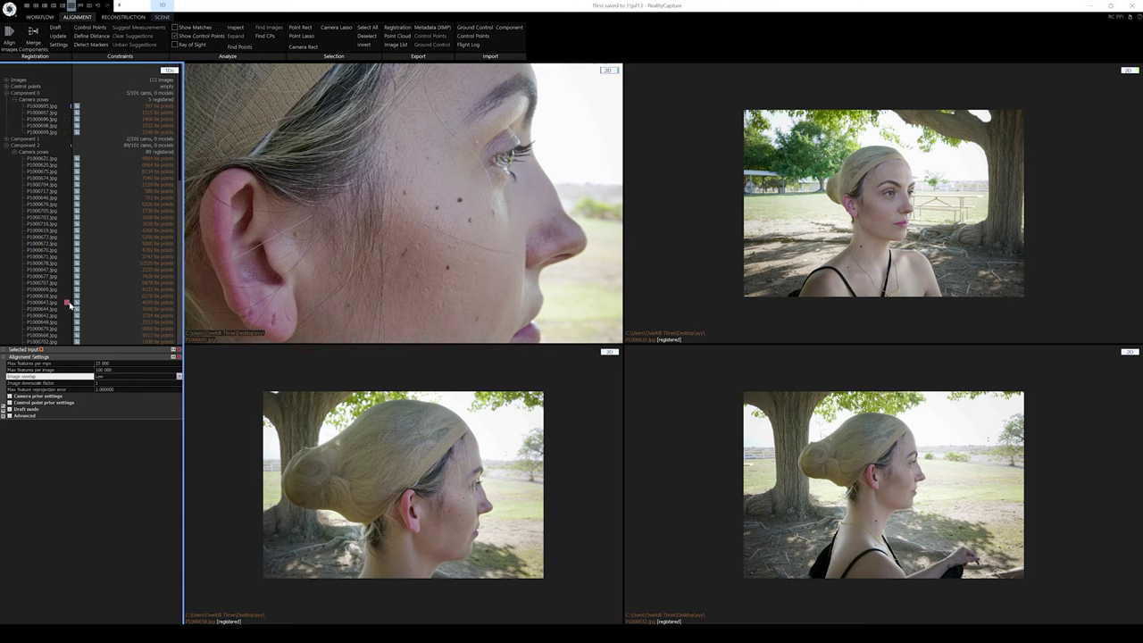
pyautogui.scroll(-5, 61, 308)
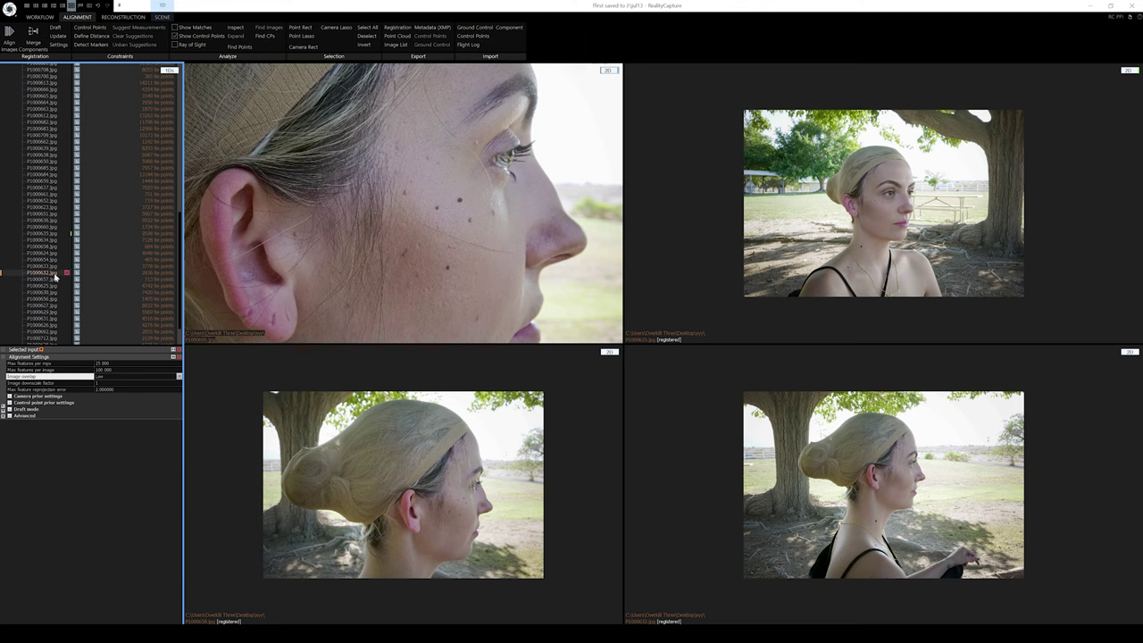
pyautogui.scroll(-2, 58, 284)
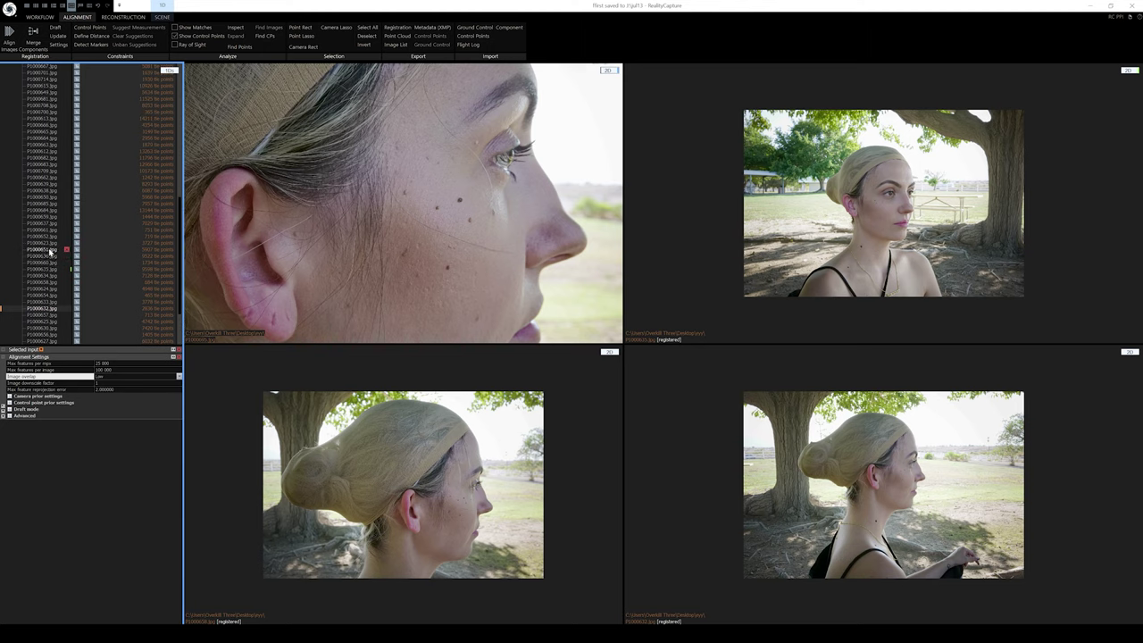
pyautogui.click(43, 296)
pyautogui.click(43, 288)
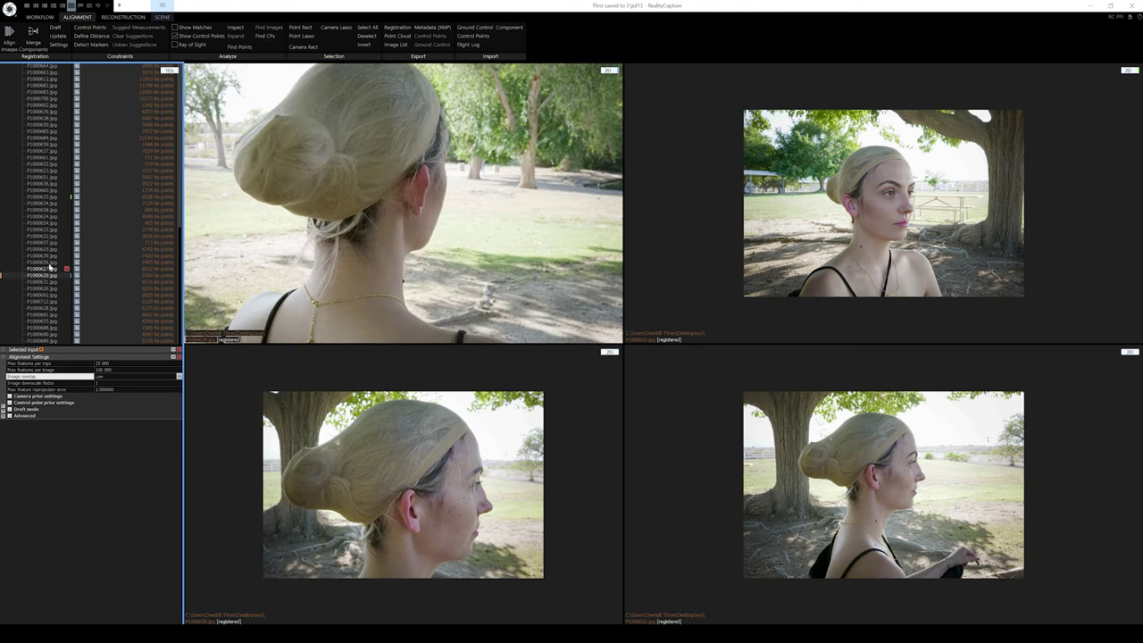
pyautogui.click(44, 255)
pyautogui.click(50, 237)
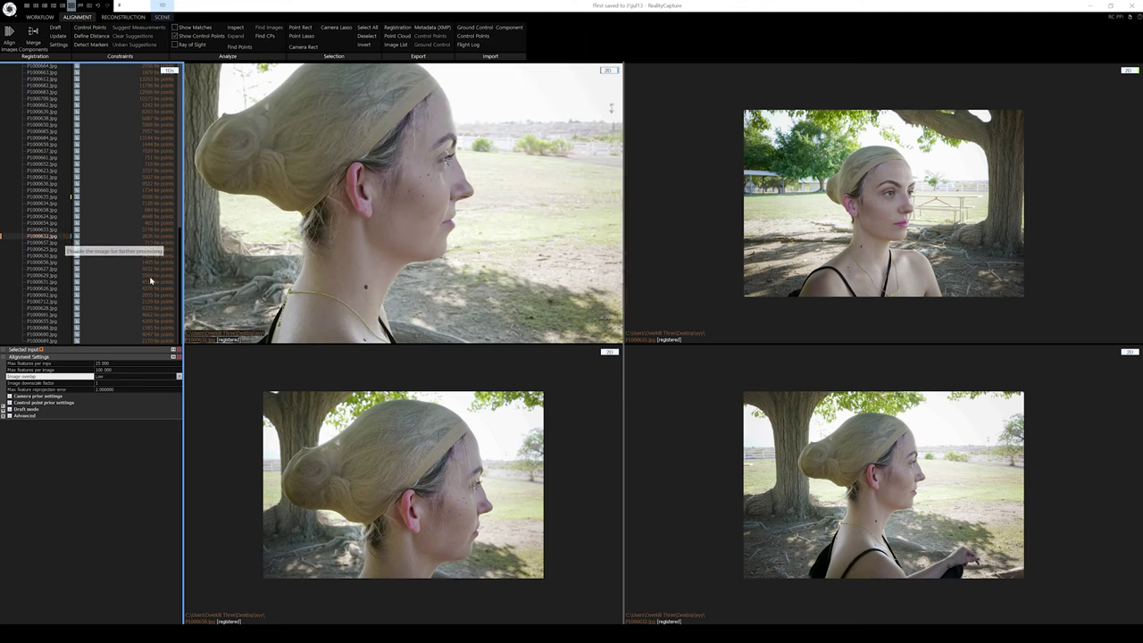
pyautogui.click(43, 229)
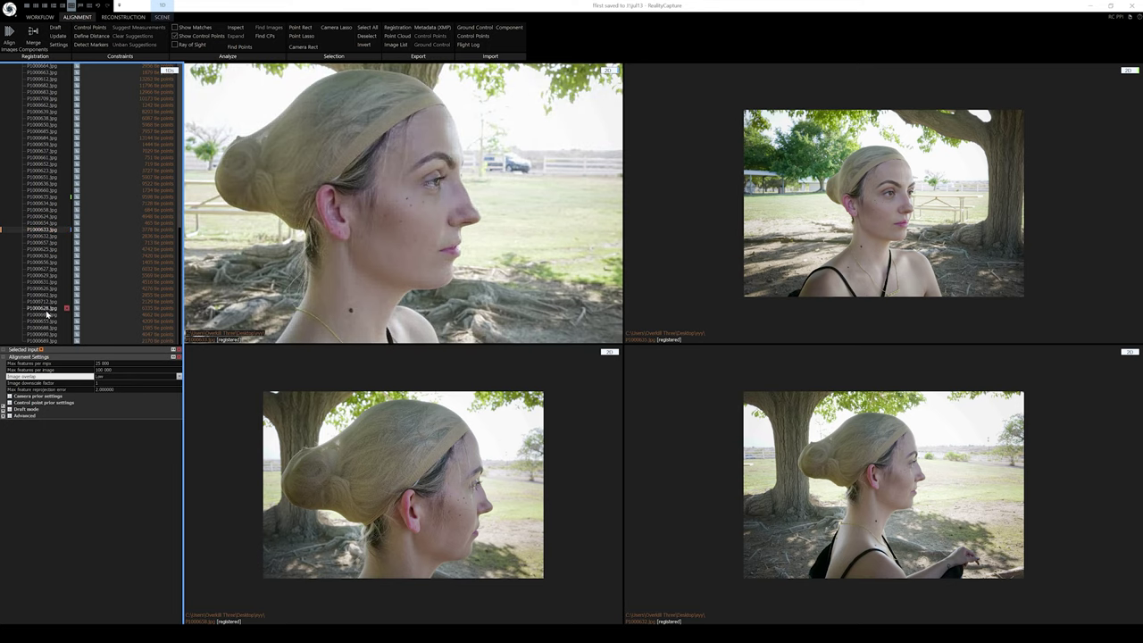
# - Show the Component 2 photo P1000661.jpg in the first 2D view in place of the current photo
pyautogui.scroll(3, 56, 268)
pyautogui.scroll(-3, 56, 268)
pyautogui.click(47, 193)
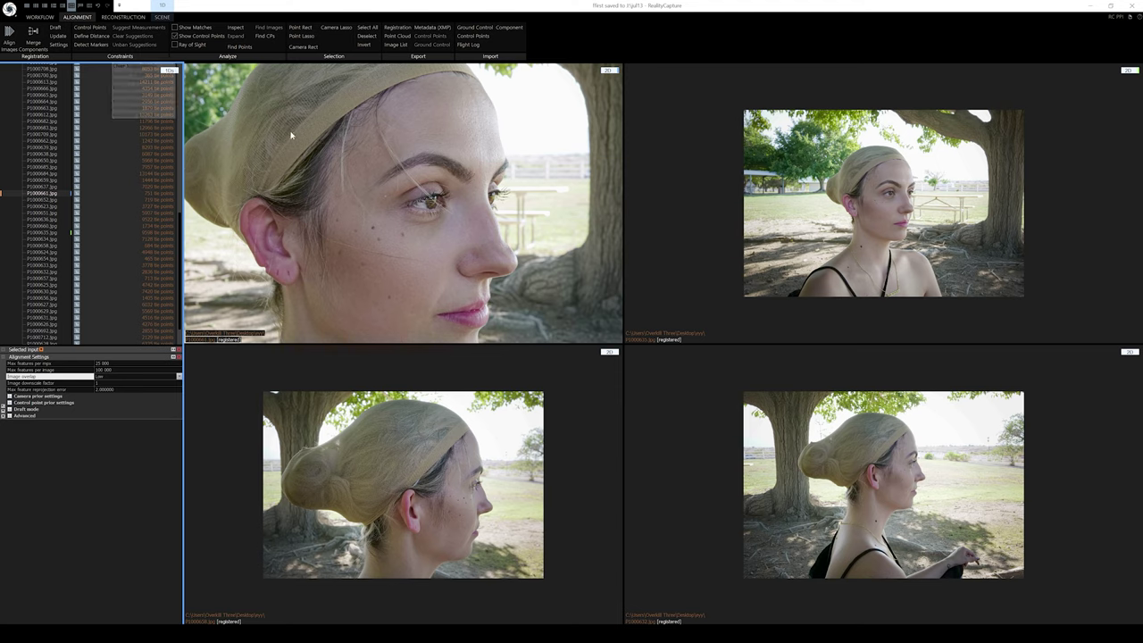
pyautogui.scroll(10, 87, 163)
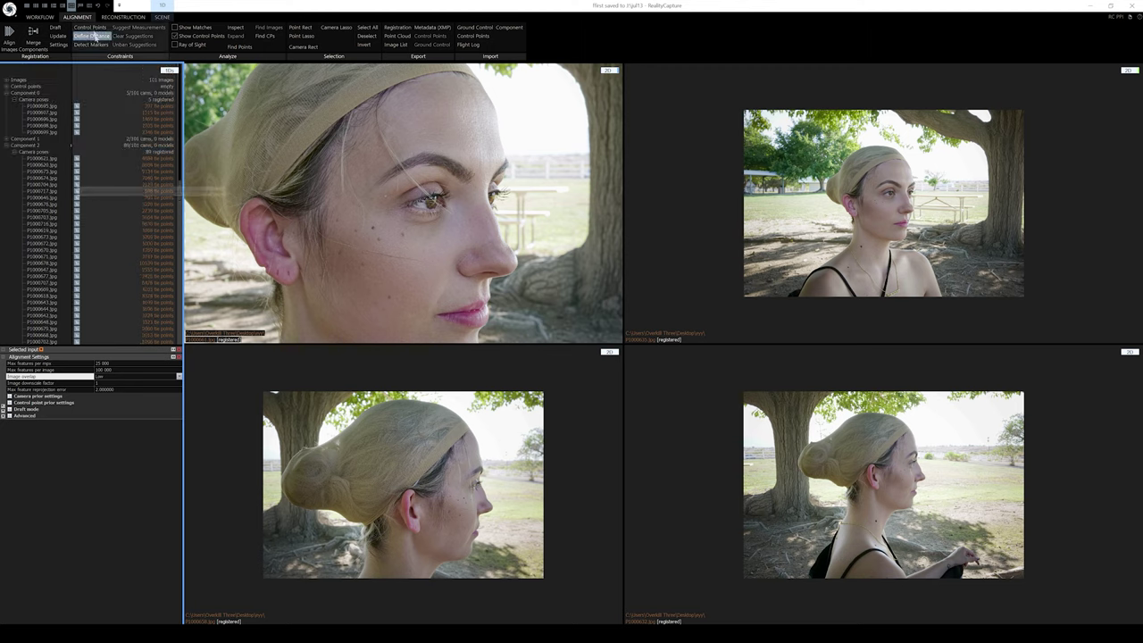
# - Place control point 0 on the small cheek mole nearest the ear in P1000661.jpg, P1000635.jpg, P1000658.jpg and P1000632.jpg
pyautogui.scroll(3, 393, 248)
pyautogui.scroll(3, 375, 234)
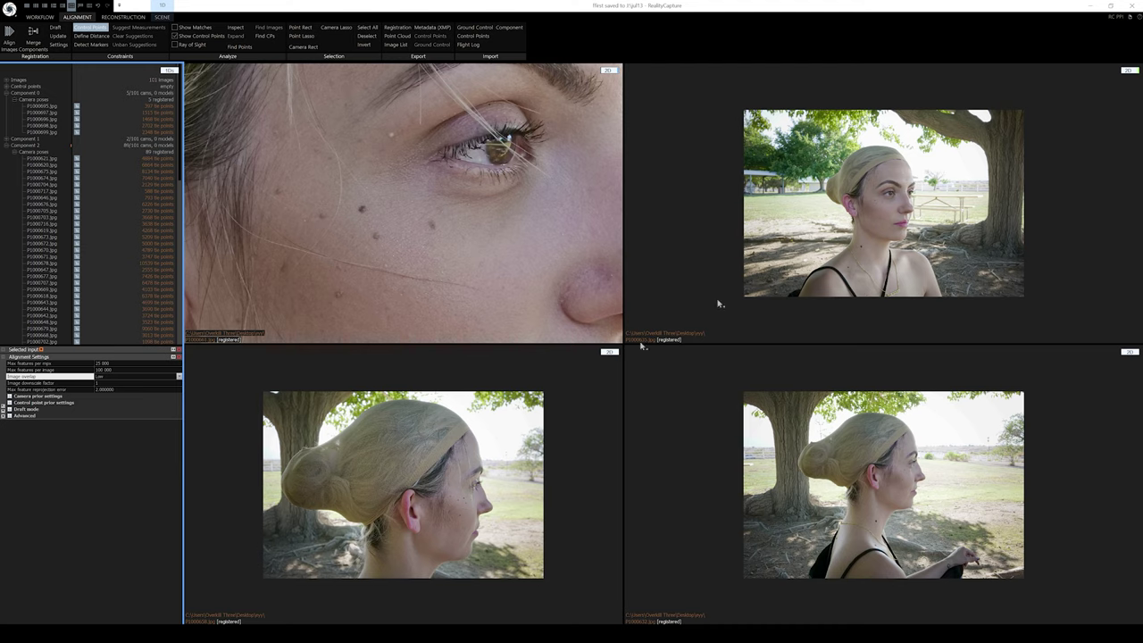
pyautogui.scroll(5, 848, 225)
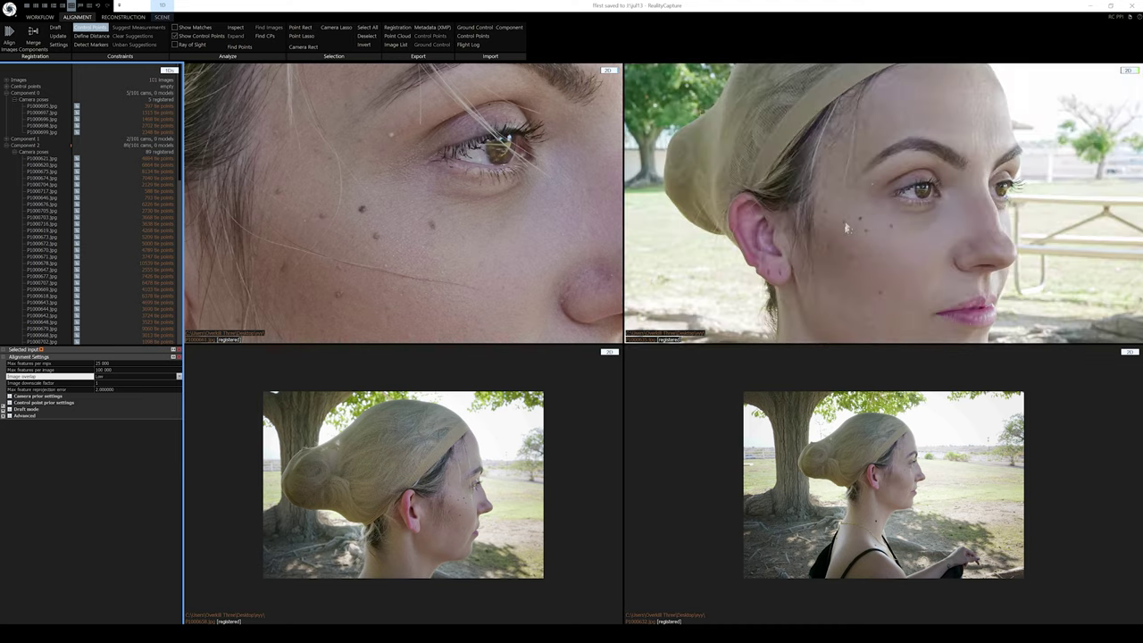
pyautogui.scroll(5, 415, 464)
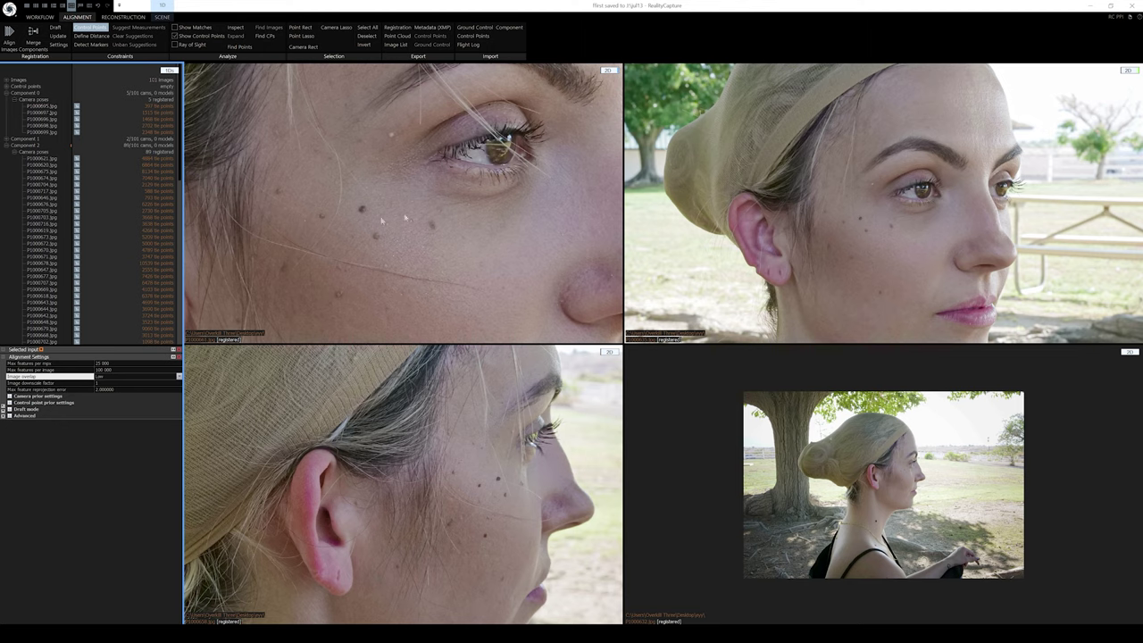
pyautogui.scroll(1, 333, 219)
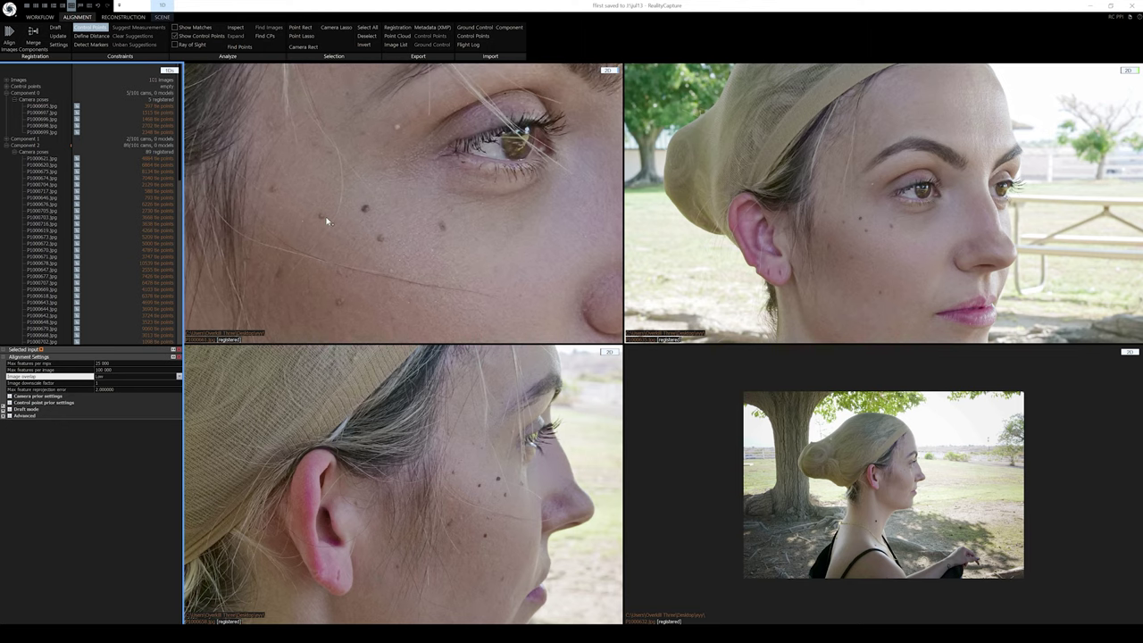
pyautogui.click(321, 217)
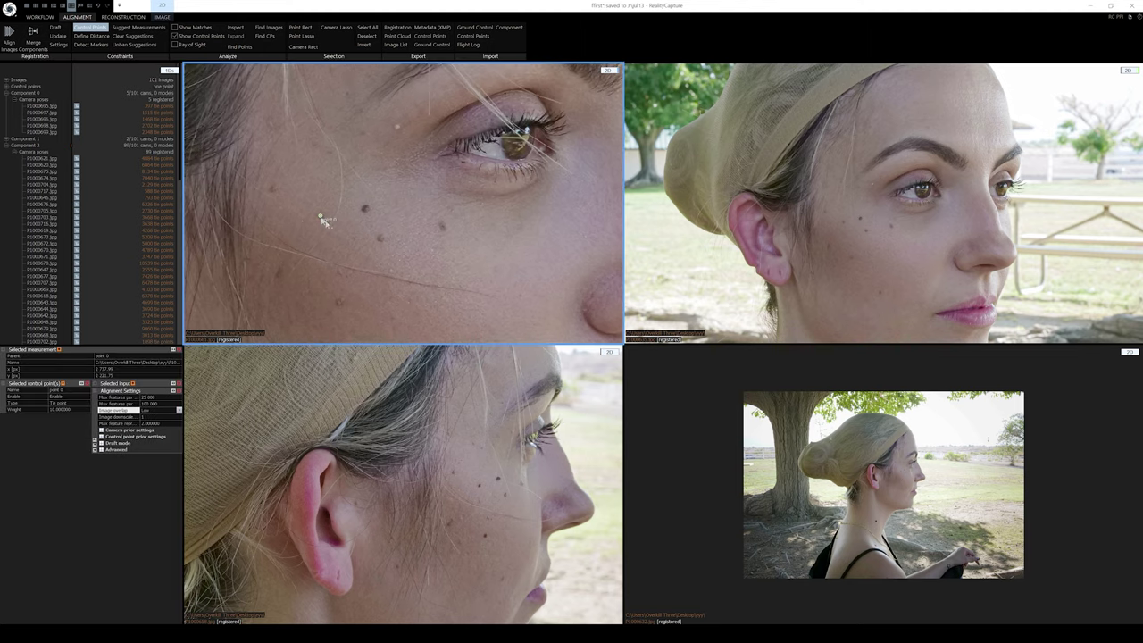
pyautogui.scroll(3, 851, 233)
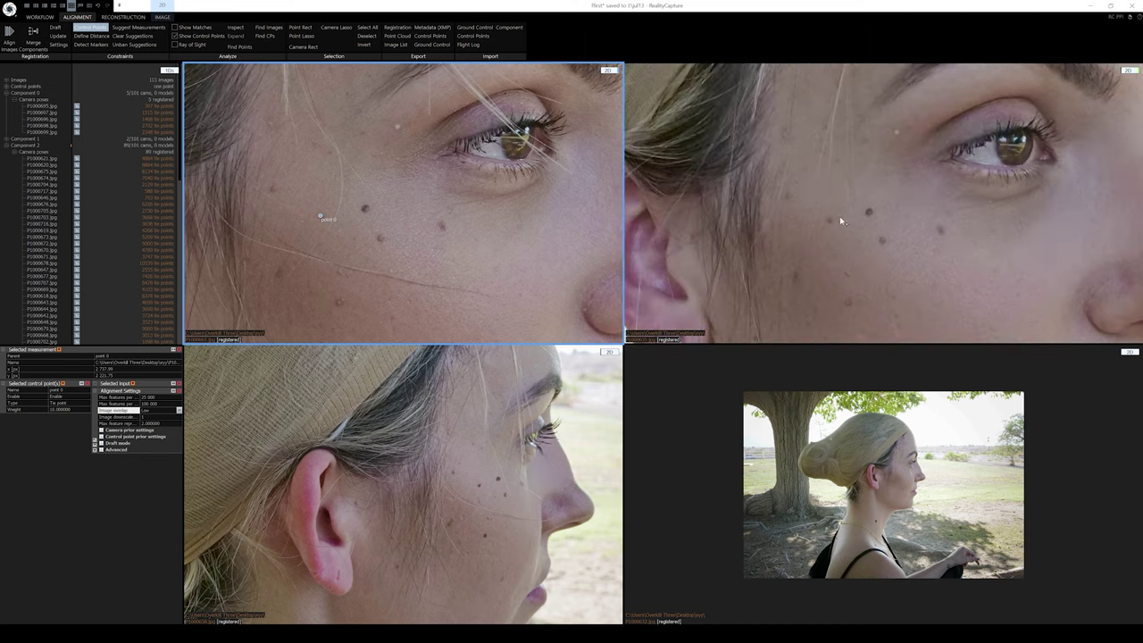
pyautogui.click(829, 221)
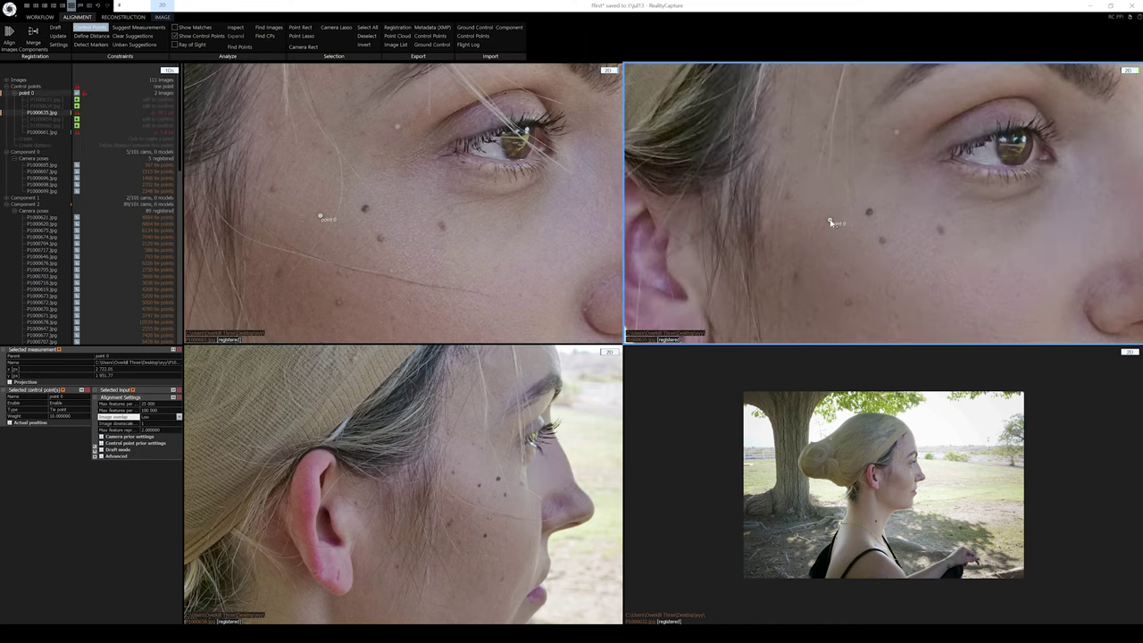
pyautogui.scroll(3, 489, 504)
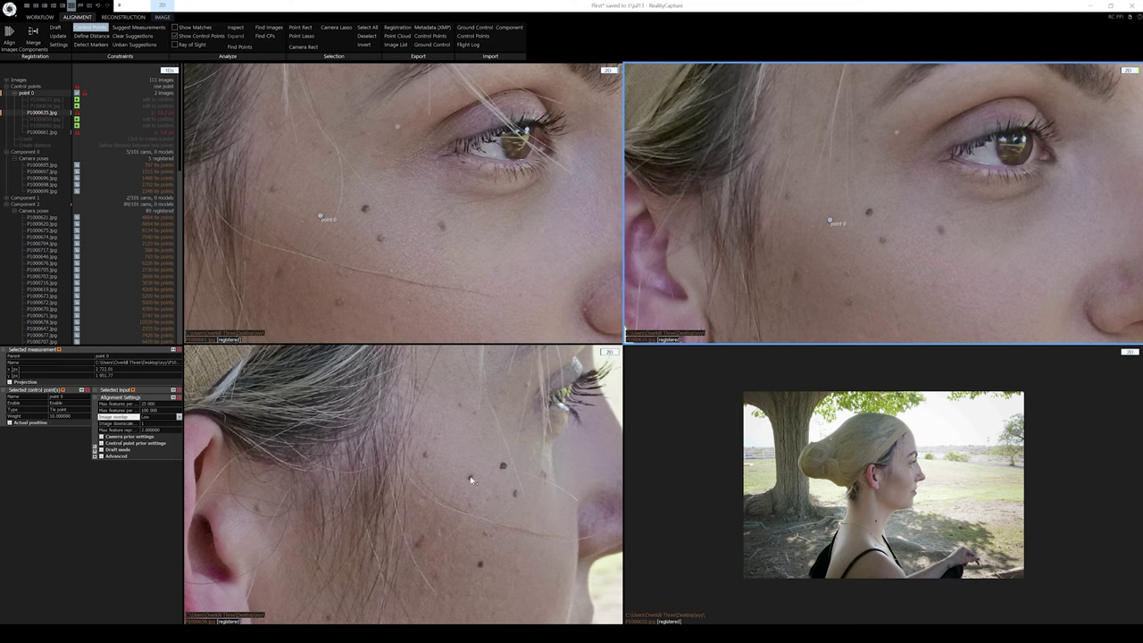
pyautogui.click(471, 478)
pyautogui.scroll(3, 962, 471)
pyautogui.scroll(3, 961, 470)
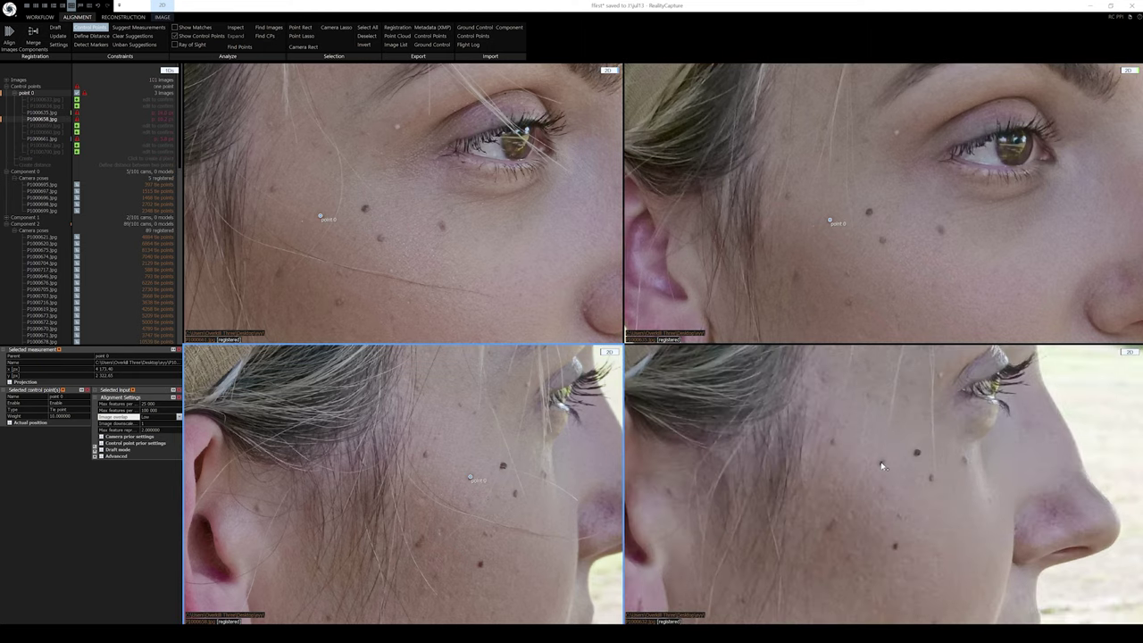
pyautogui.click(881, 465)
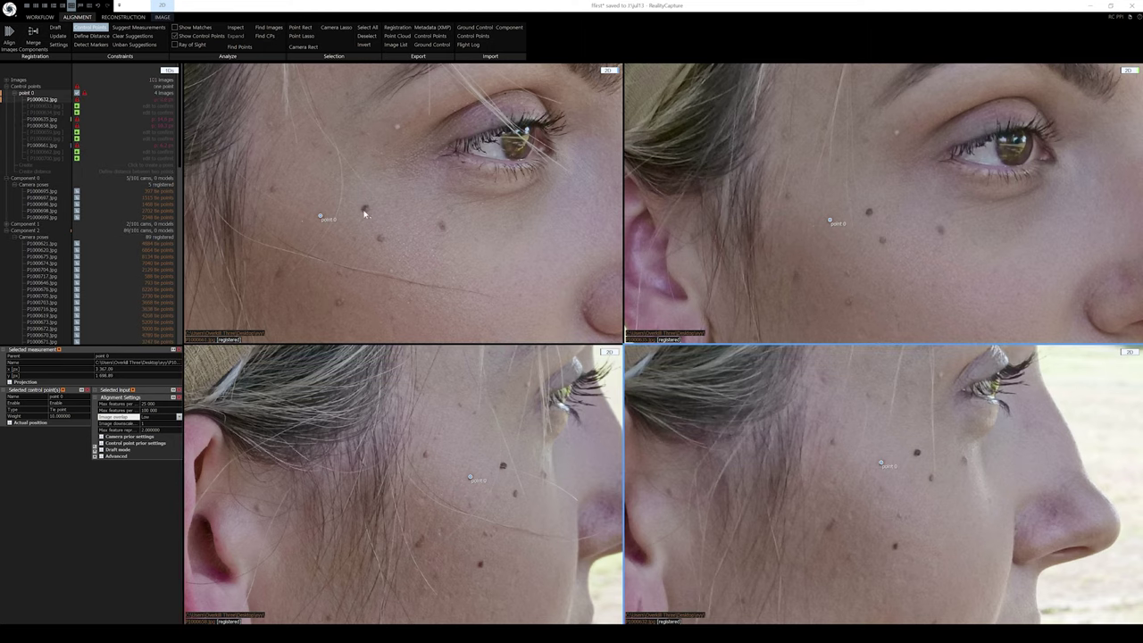
# - Place control point 1 on the darkest cheek mole in all four Component 2 photos
pyautogui.click(364, 212)
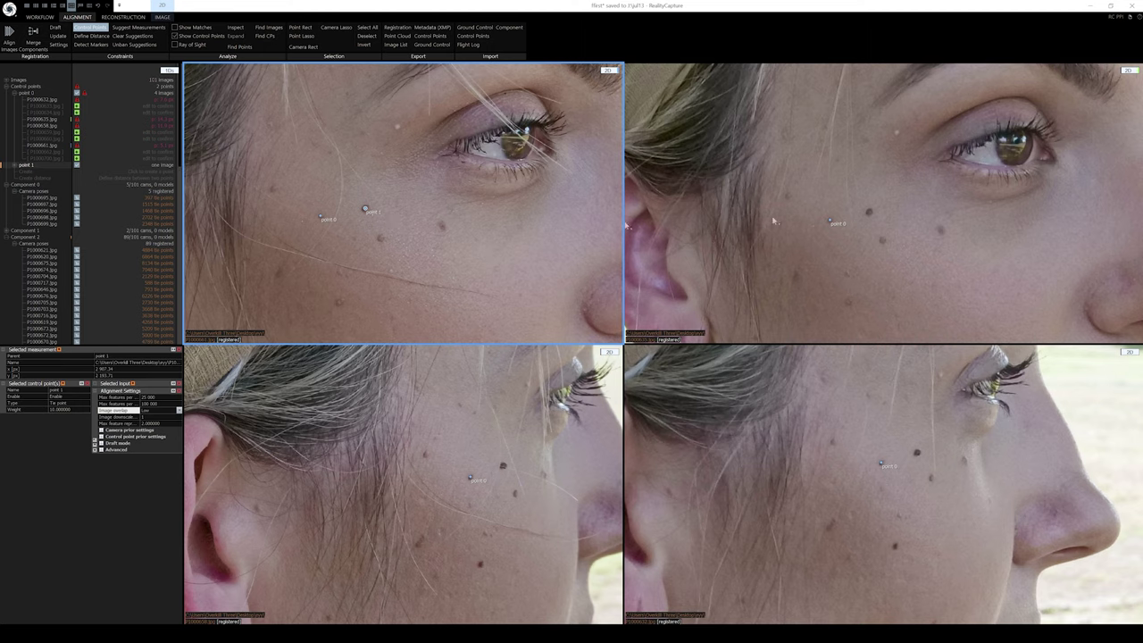
pyautogui.click(868, 214)
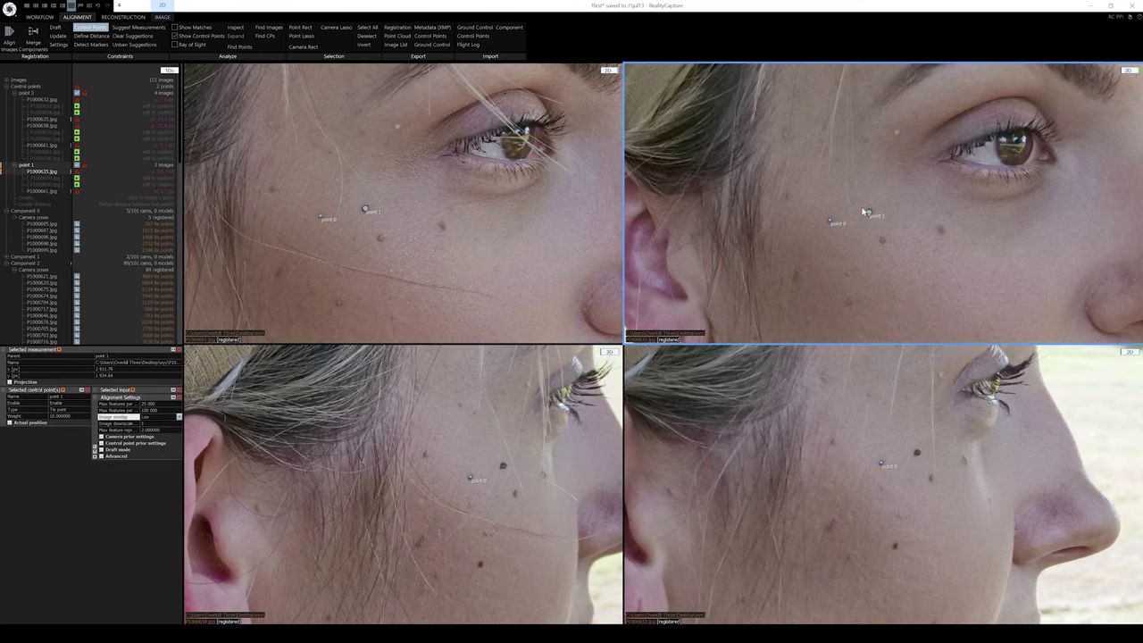
pyautogui.click(502, 466)
pyautogui.click(917, 453)
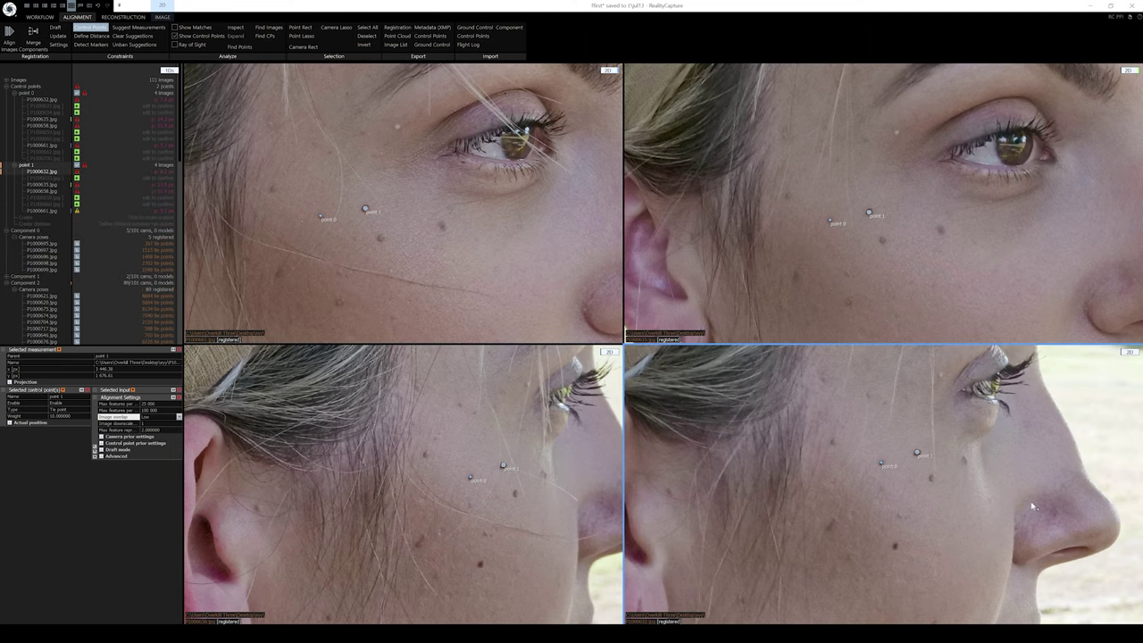
# - Place control point 2 on the mole just below point 1 in all four Component 2 photos
pyautogui.click(381, 239)
pyautogui.click(882, 238)
pyautogui.click(932, 480)
pyautogui.scroll(2, 526, 507)
pyautogui.click(509, 488)
# - Examine the three control points and the surrounding cheek moles in the Component 2 photos
pyautogui.scroll(-3, 891, 444)
pyautogui.scroll(-1, 759, 228)
pyautogui.scroll(-2, 457, 222)
pyautogui.scroll(-1, 850, 256)
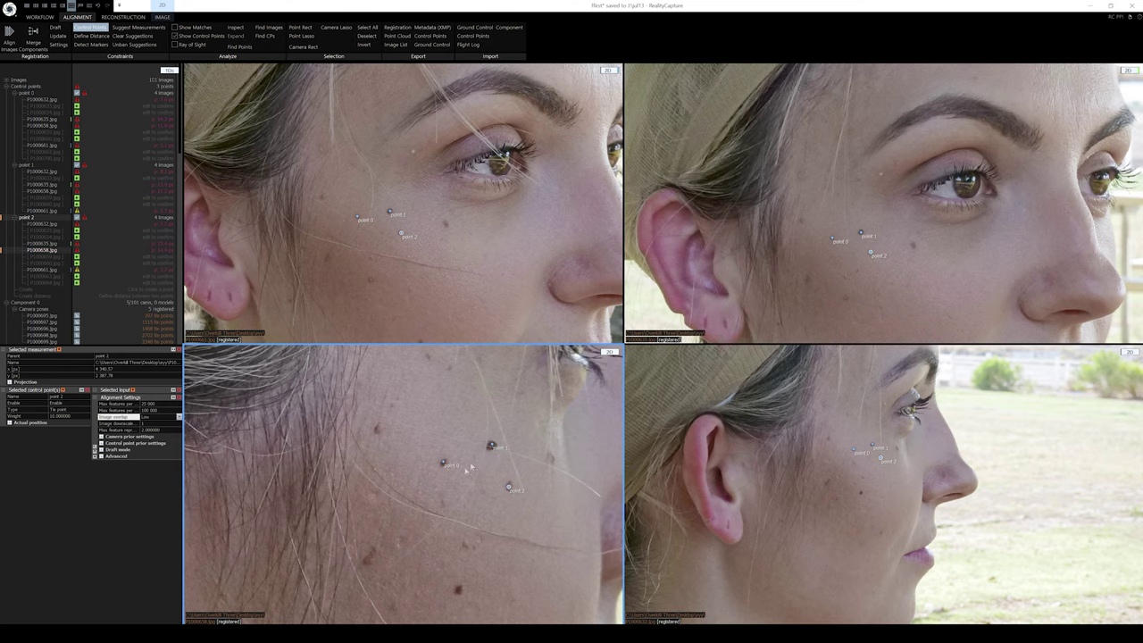
pyautogui.scroll(-2, 862, 424)
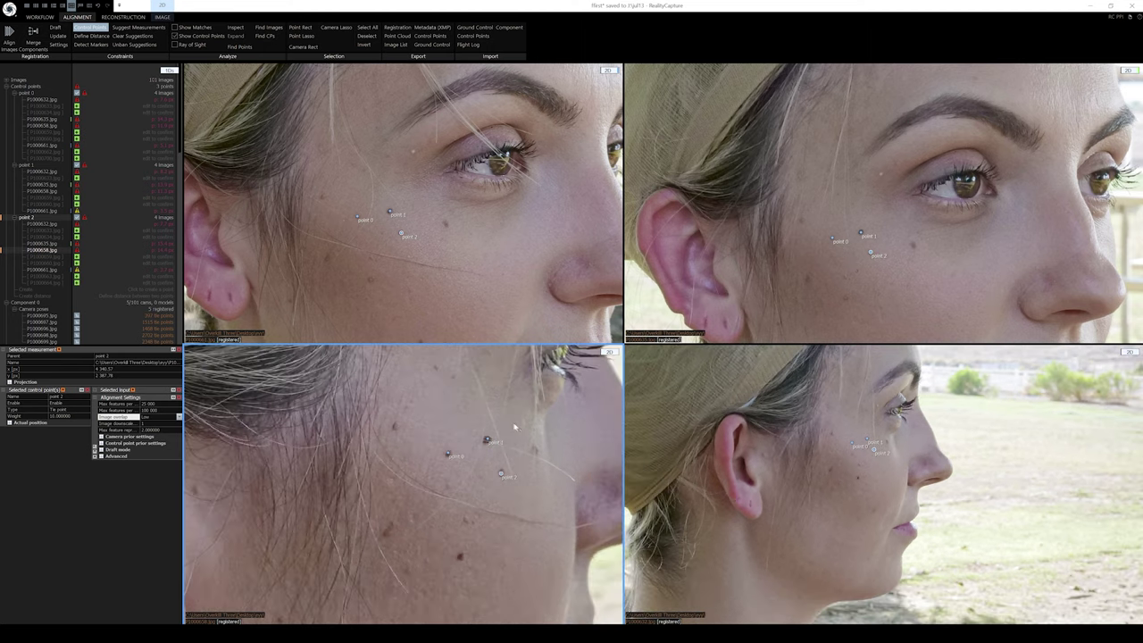
pyautogui.scroll(-2, 521, 431)
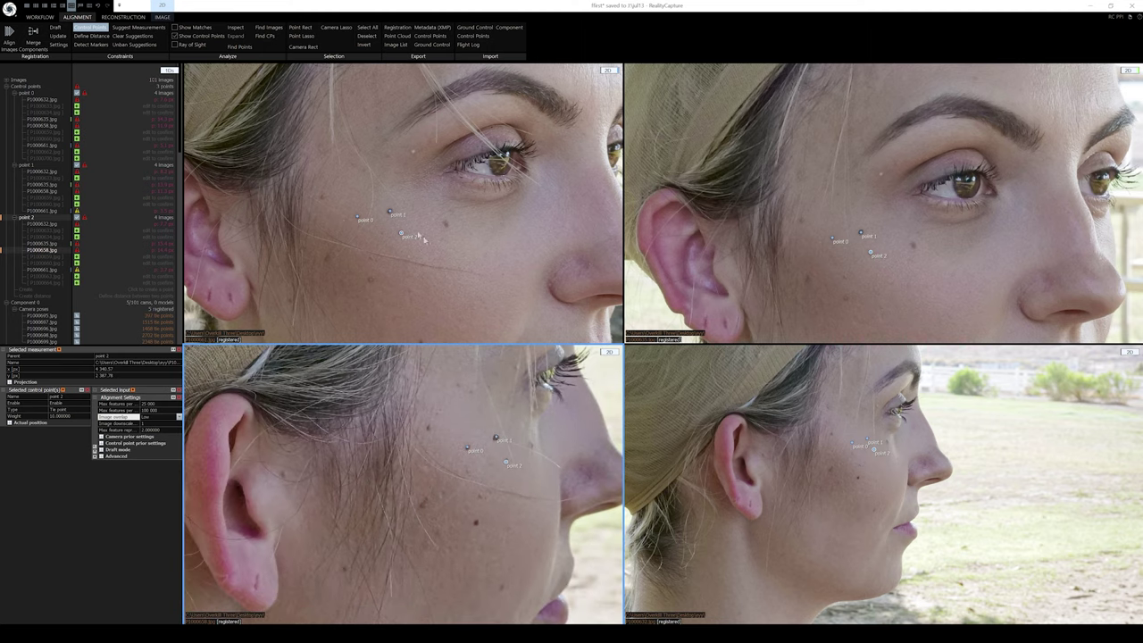
pyautogui.scroll(3, 336, 205)
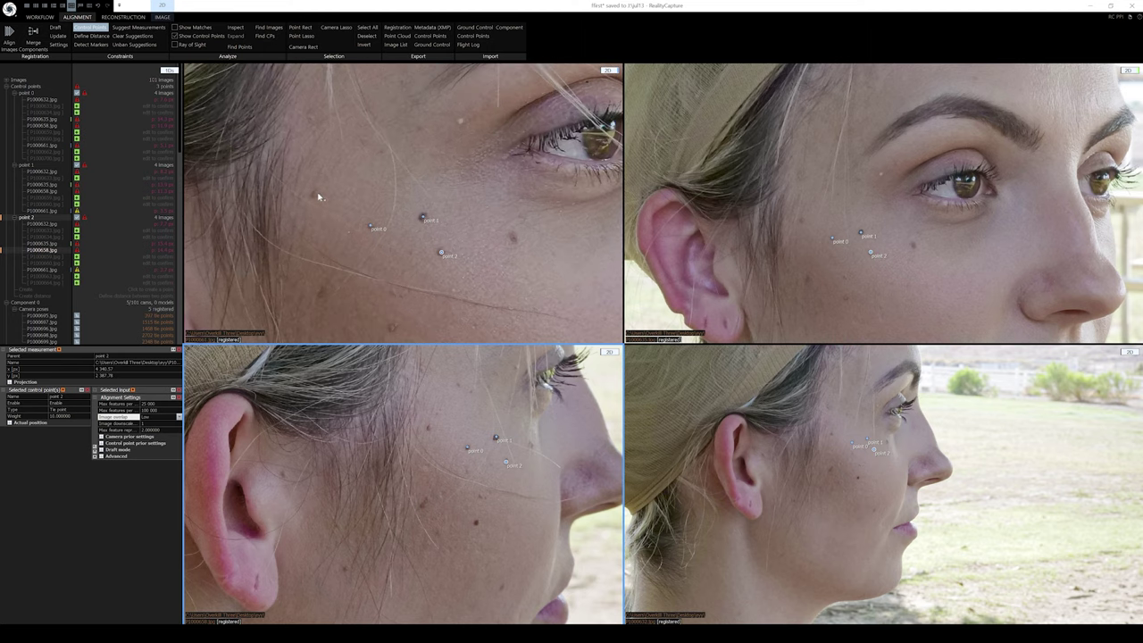
pyautogui.scroll(-4, 401, 208)
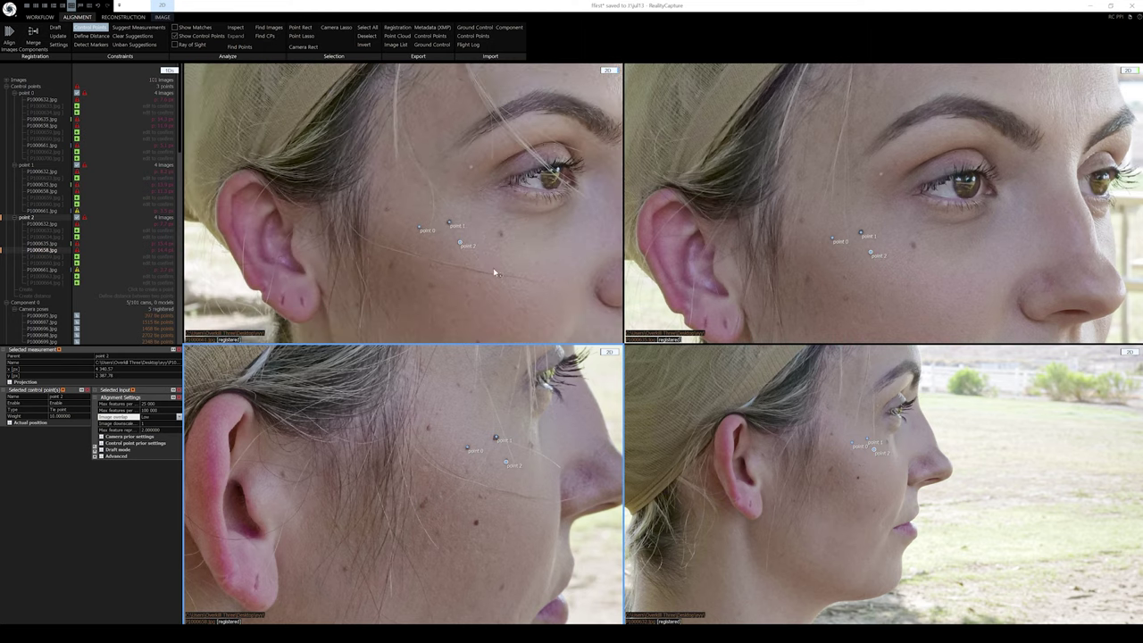
pyautogui.scroll(-1, 502, 282)
pyautogui.scroll(3, 503, 252)
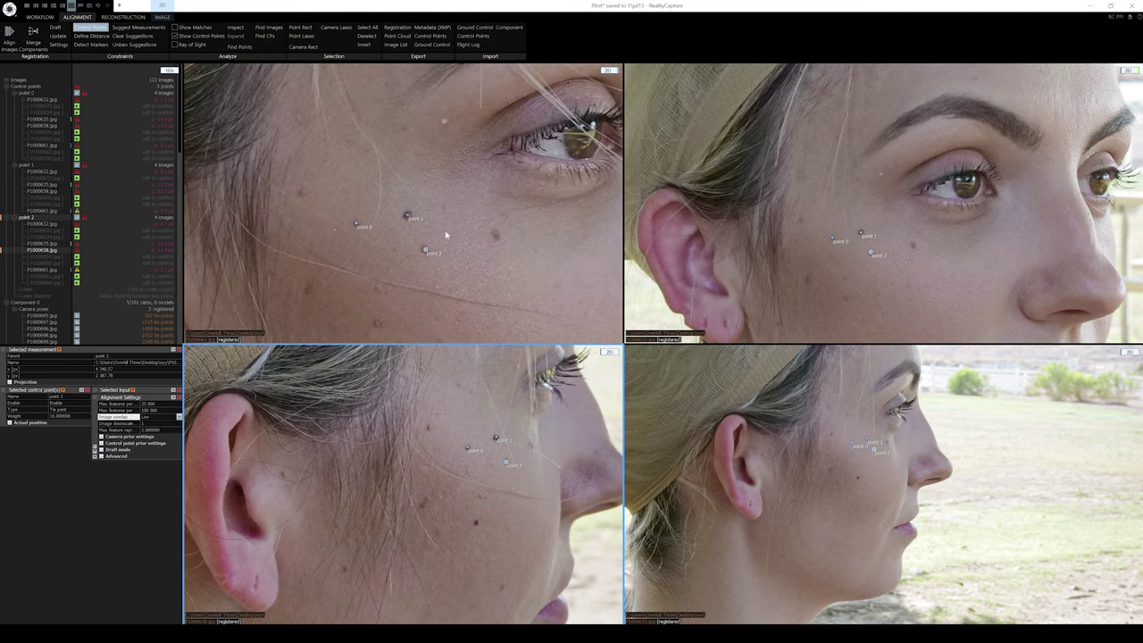
pyautogui.scroll(-1, 482, 246)
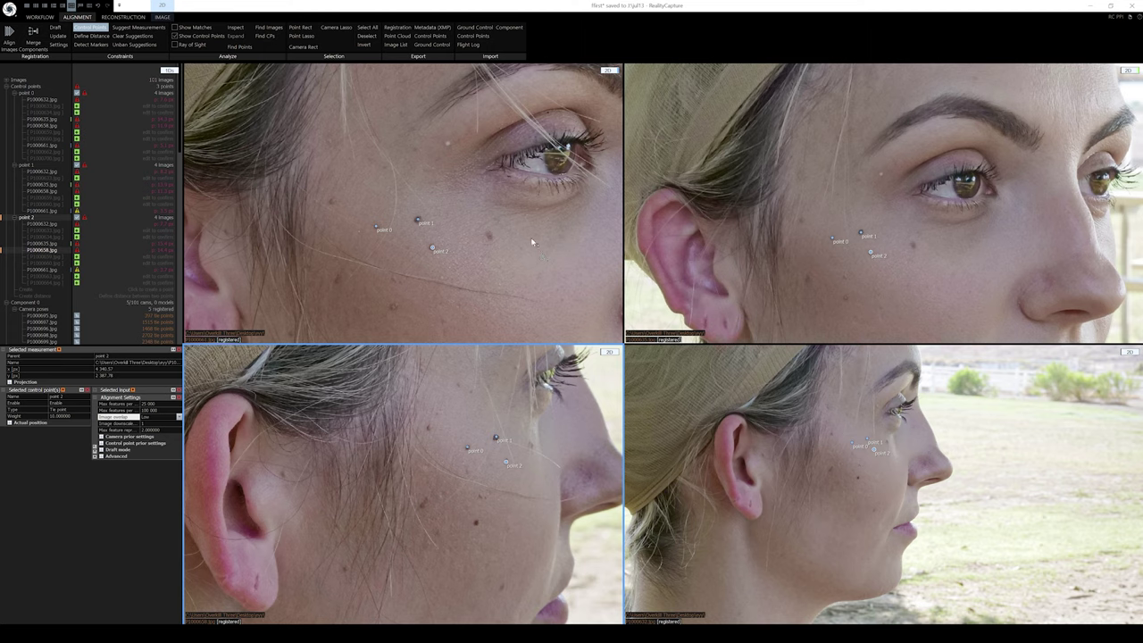
# - Collapse the control points list and load the Component 0 photo P1000695.jpg into the first 2D view, framed on the cheek
pyautogui.click(7, 86)
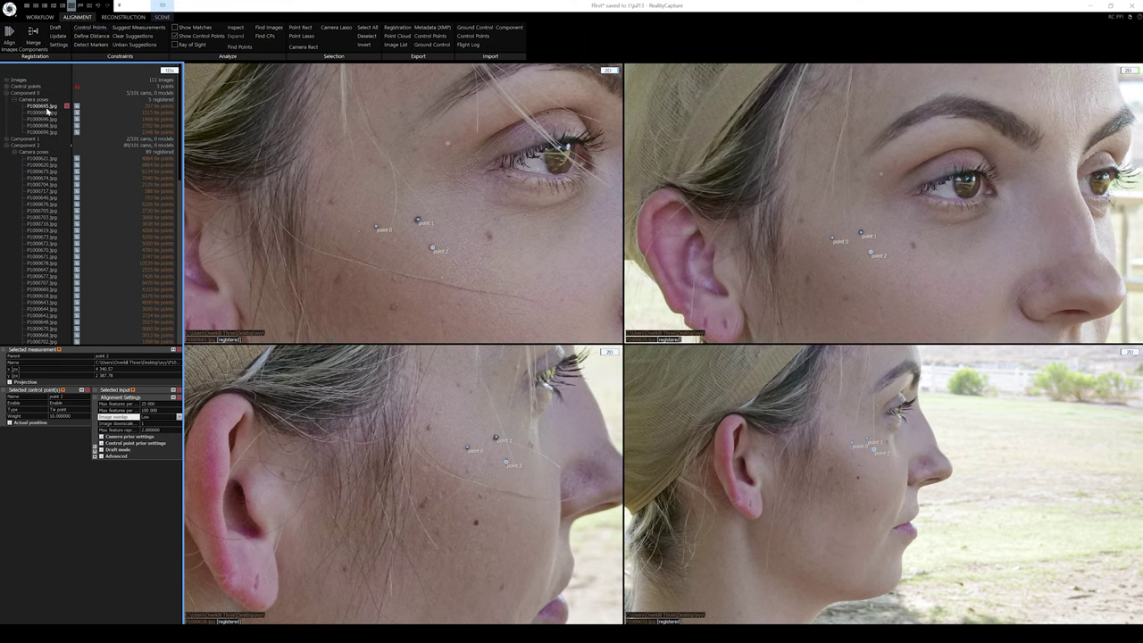
pyautogui.moveTo(55, 108)
pyautogui.moveTo(55, 108); pyautogui.dragTo(357, 152)
pyautogui.click(548, 214)
pyautogui.scroll(-4, 553, 212)
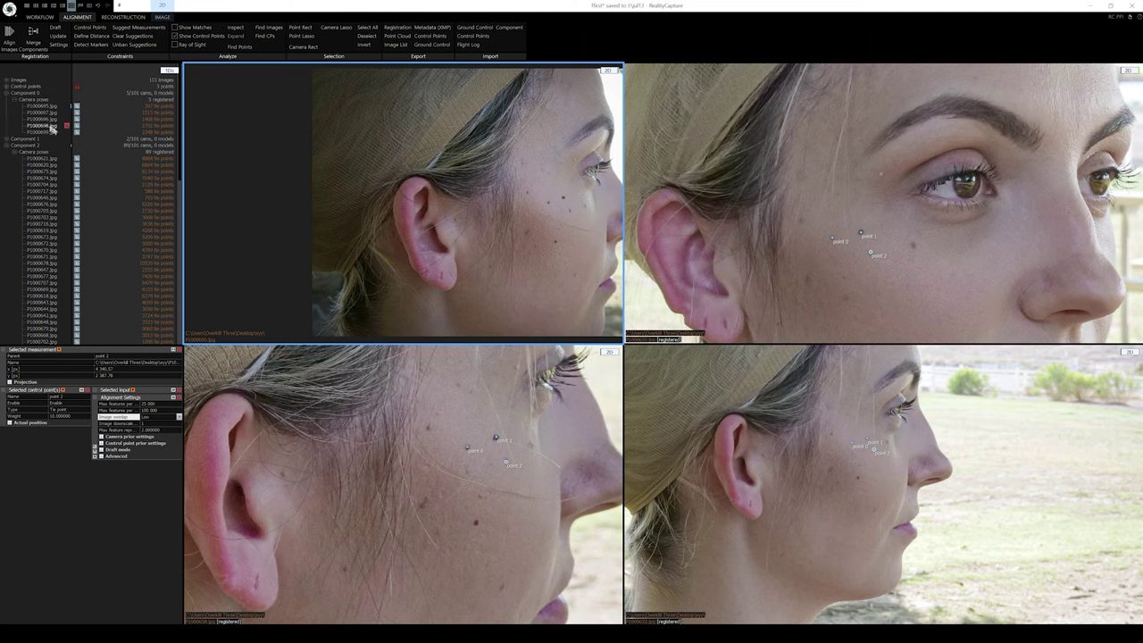
# - Load P1000697.jpg and one more Component 0 photo into the next two 2D views, keeping the Component 2 reference photo in the fourth
pyautogui.moveTo(41, 113); pyautogui.dragTo(866, 224)
pyautogui.scroll(-5, 893, 227)
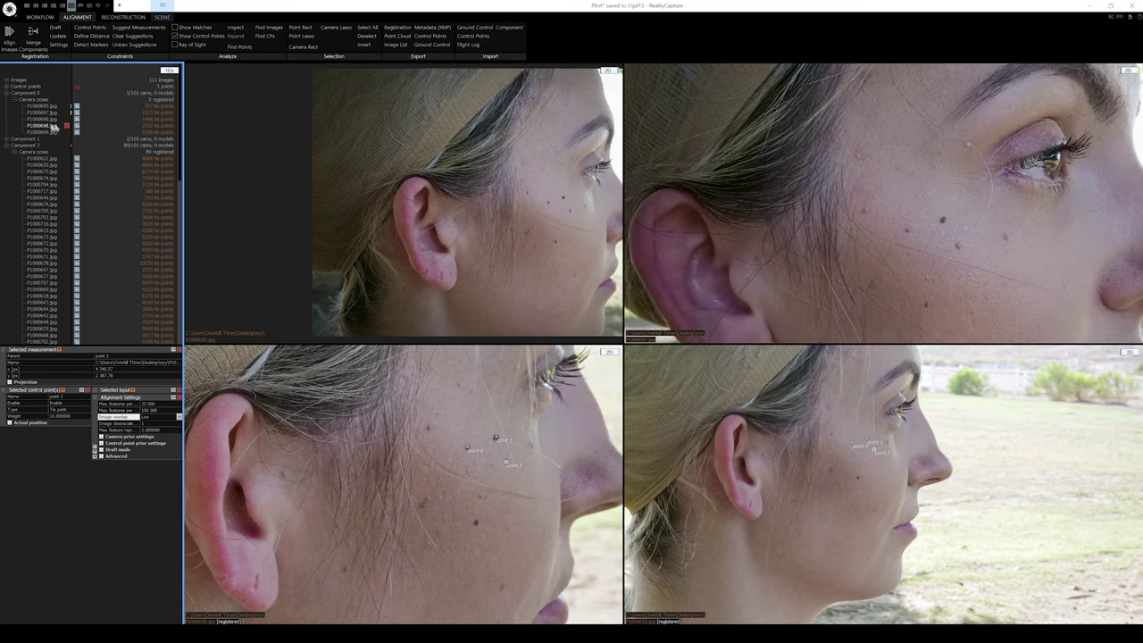
pyautogui.moveTo(44, 126); pyautogui.dragTo(379, 442)
pyautogui.scroll(-5, 381, 436)
pyautogui.scroll(-2, 344, 412)
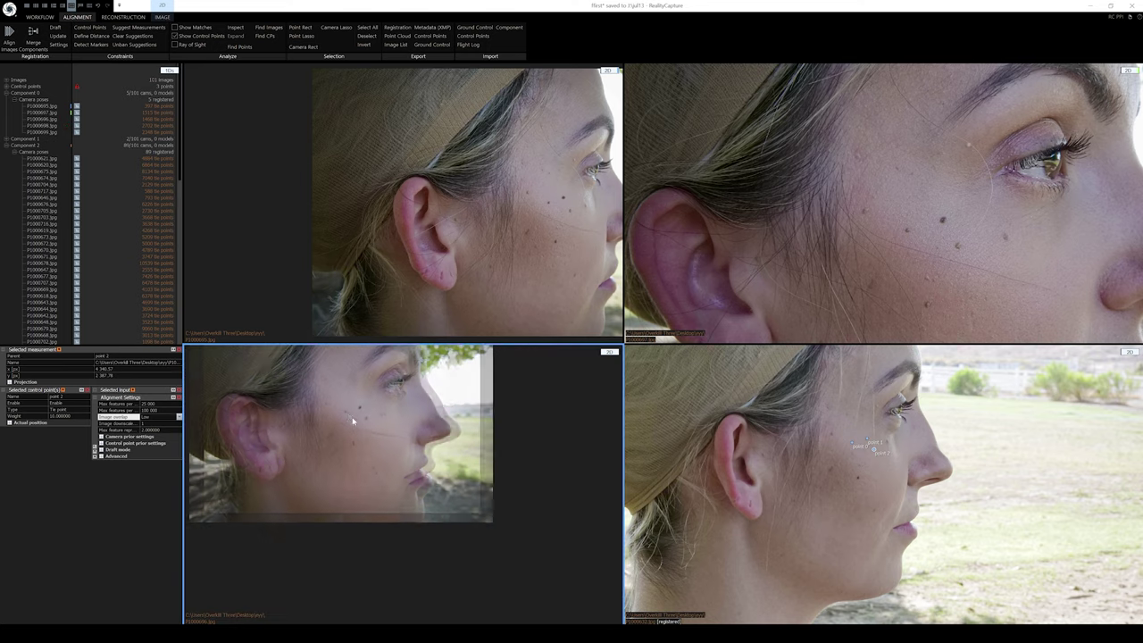
pyautogui.scroll(2, 347, 412)
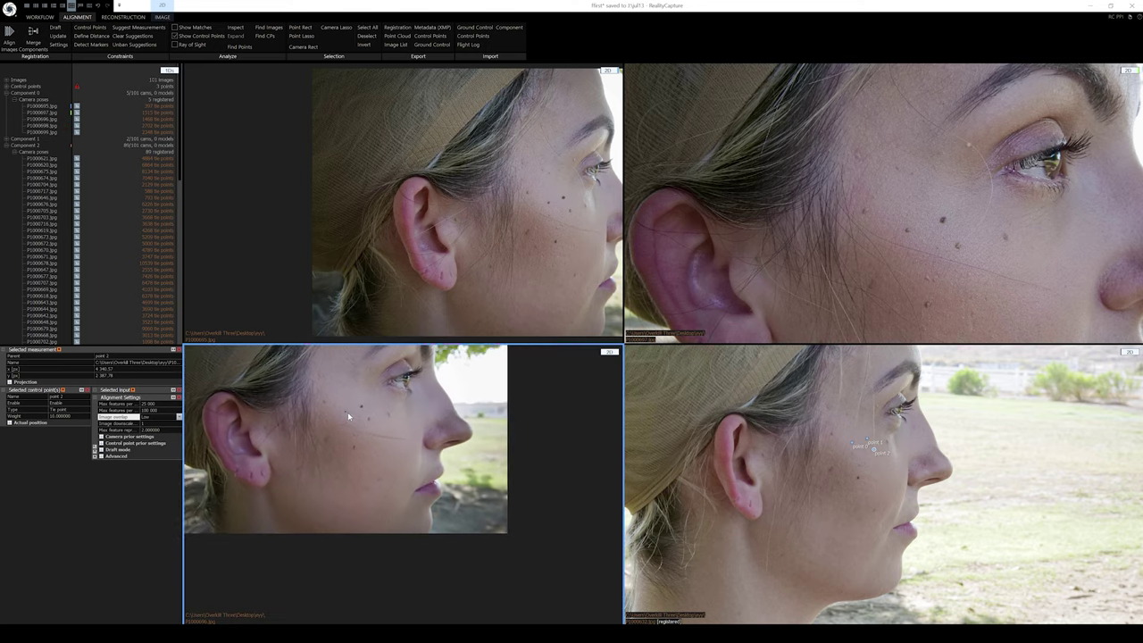
# - Mark the existing control point 0 on the matching cheek mole in the three Component 0 photos
pyautogui.click(859, 448)
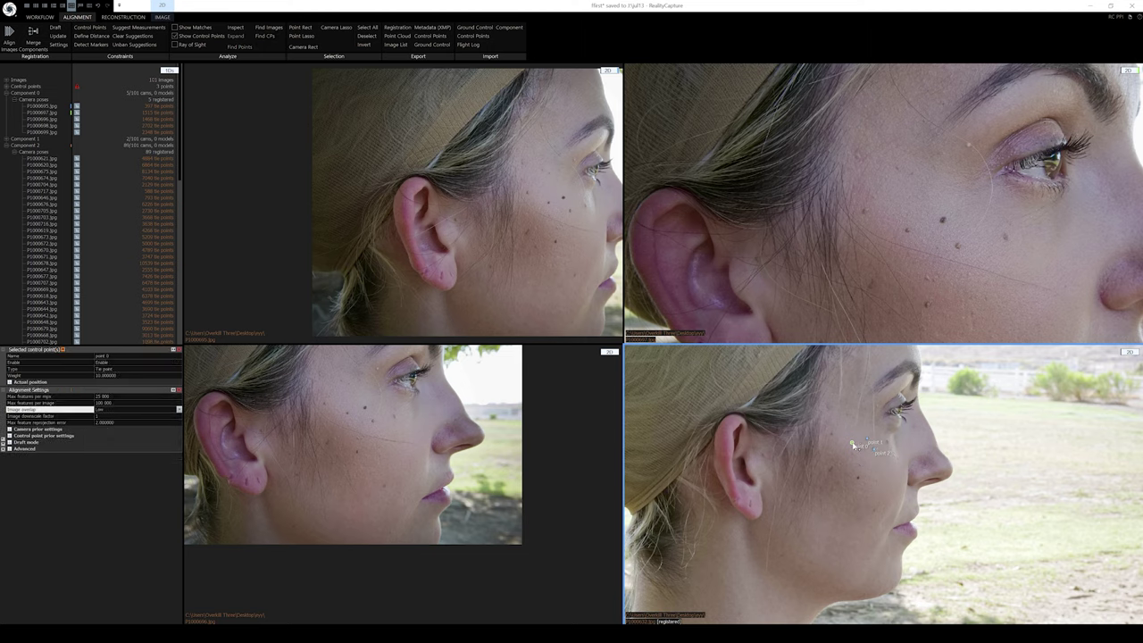
pyautogui.click(549, 203)
pyautogui.click(910, 234)
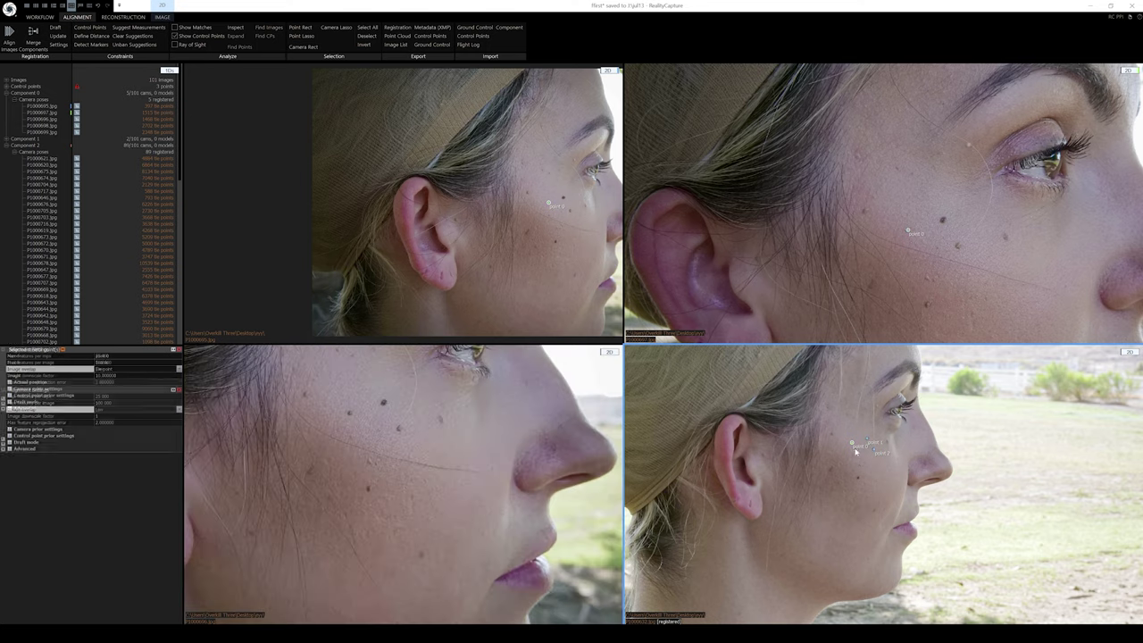
pyautogui.click(350, 416)
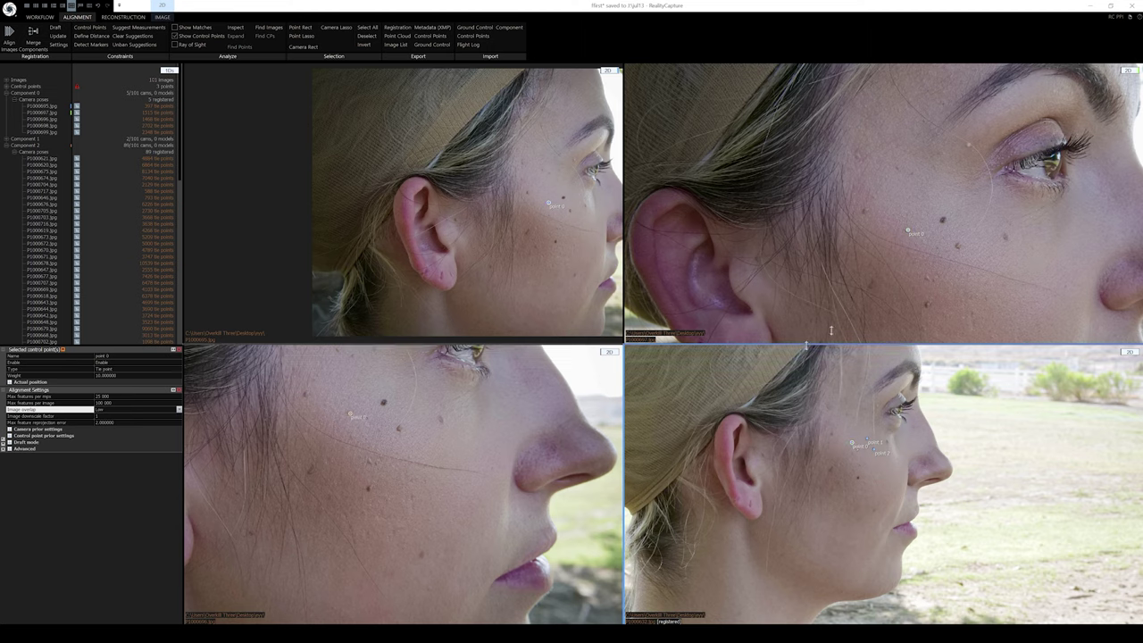
# - Mark control points 1 and 2 on their matching moles in the three Component 0 photos and align the images again
pyautogui.click(564, 198)
pyautogui.click(867, 440)
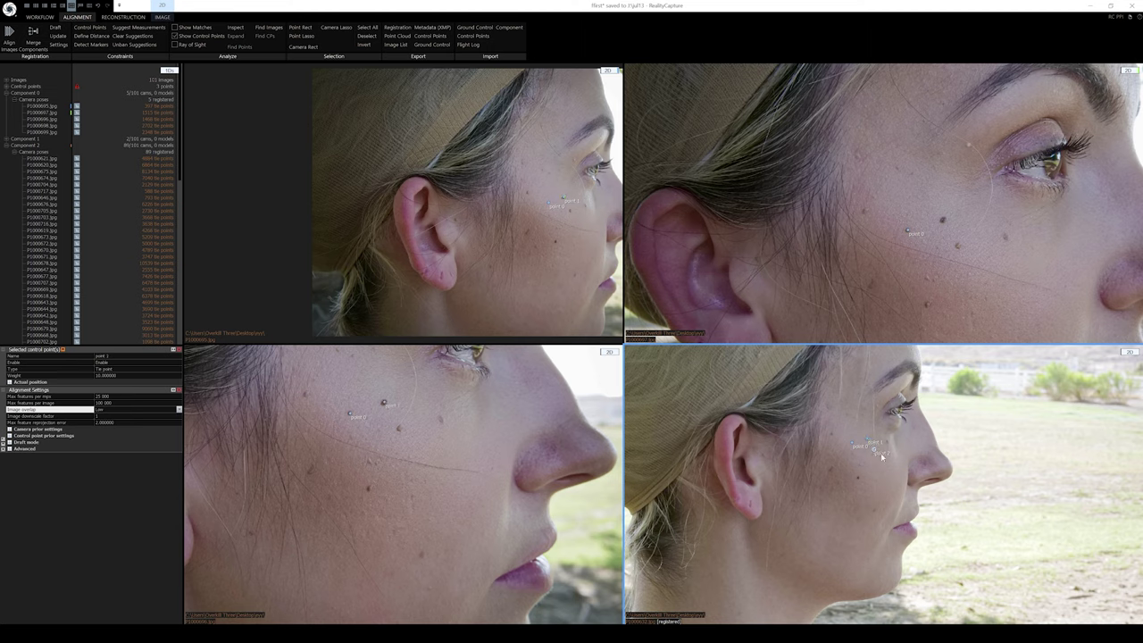
pyautogui.click(569, 212)
pyautogui.click(956, 245)
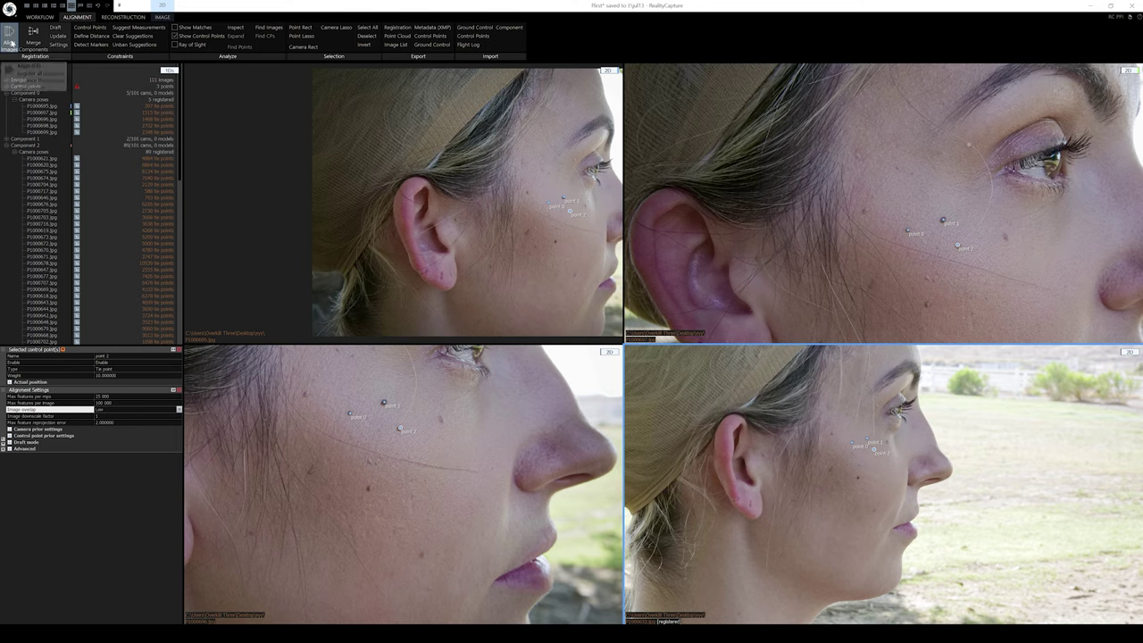
pyautogui.click(10, 40)
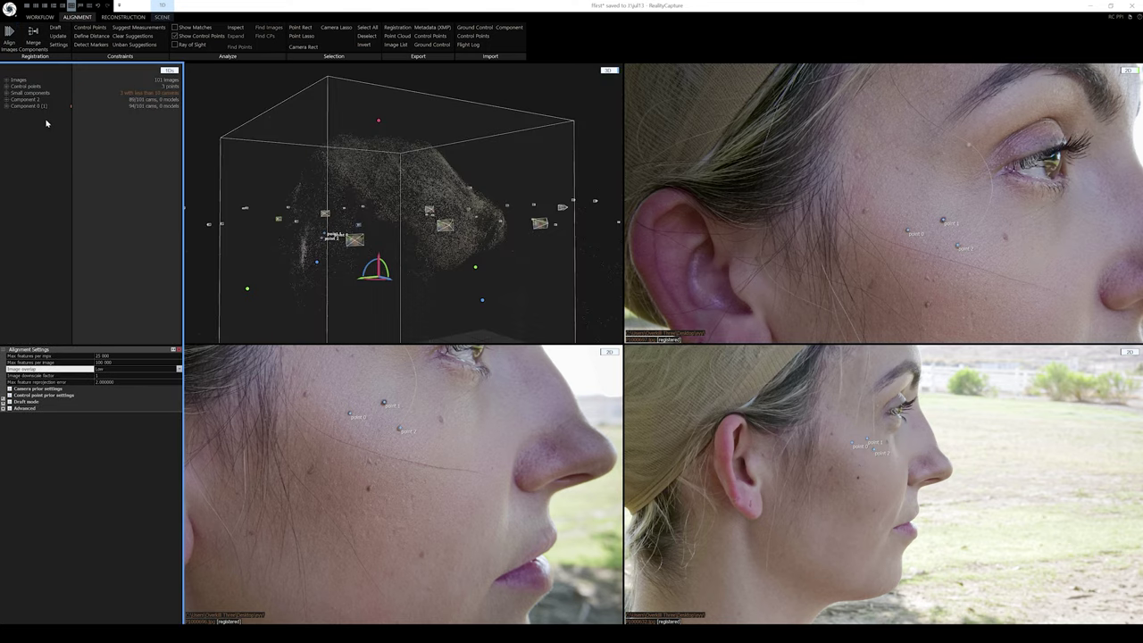
# - Inspect the camera poses of both large components and orbit the point cloud to check the new alignment
pyautogui.click(6, 106)
pyautogui.click(13, 113)
pyautogui.click(13, 113)
pyautogui.click(7, 99)
pyautogui.click(12, 107)
pyautogui.click(13, 107)
pyautogui.moveTo(60, 113)
pyautogui.click(36, 116)
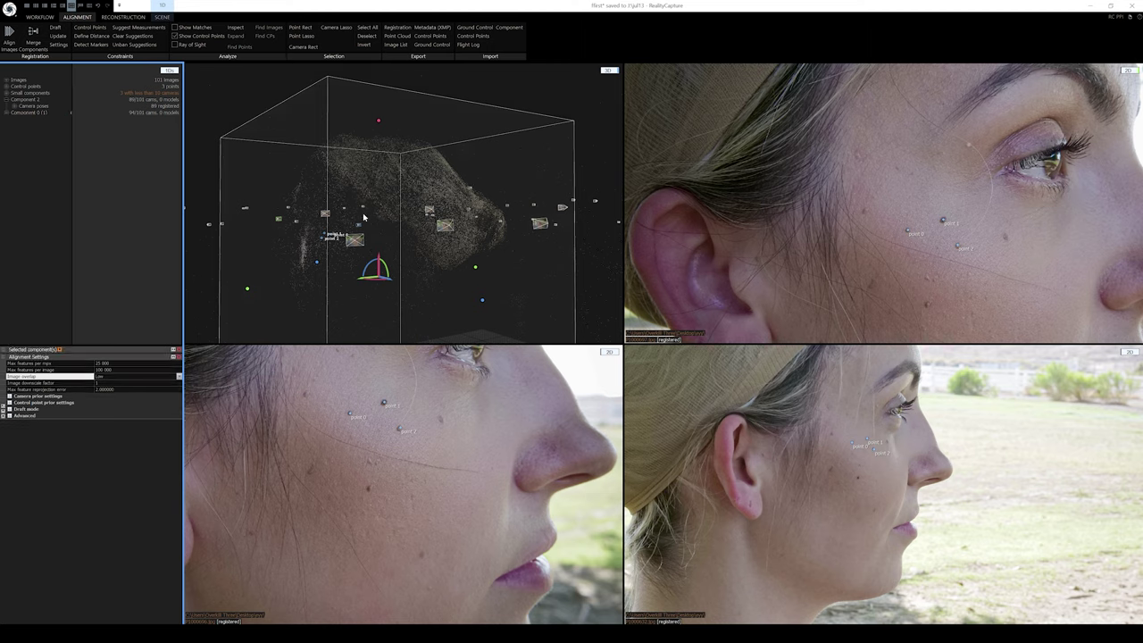
pyautogui.moveTo(264, 121); pyautogui.dragTo(268, 89)
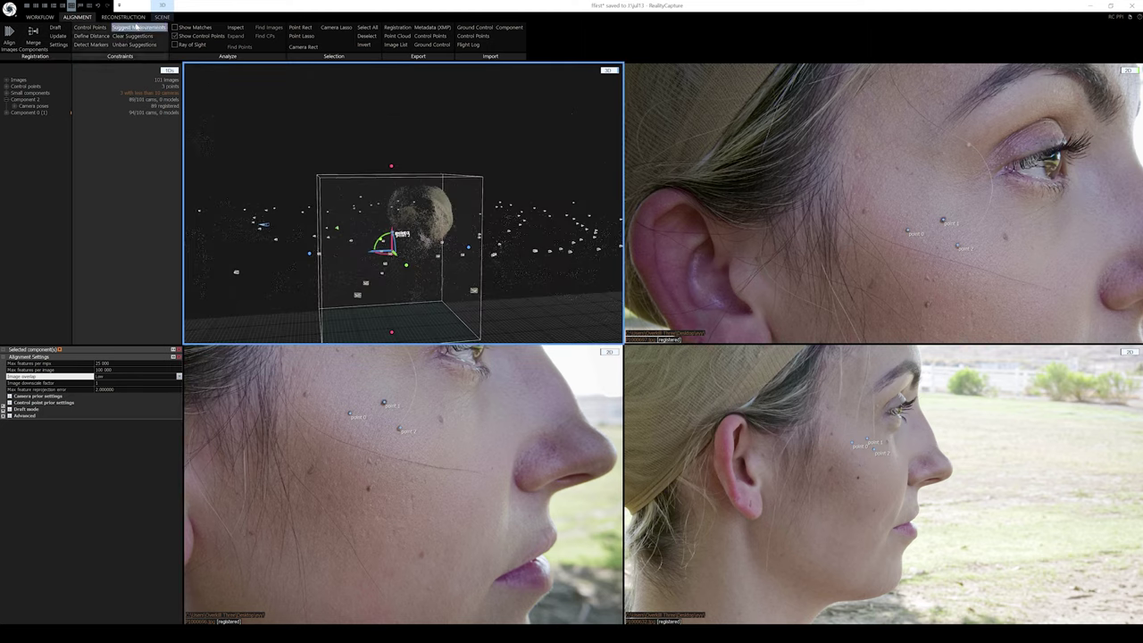
# - Save the project as a new file named second
pyautogui.click(122, 17)
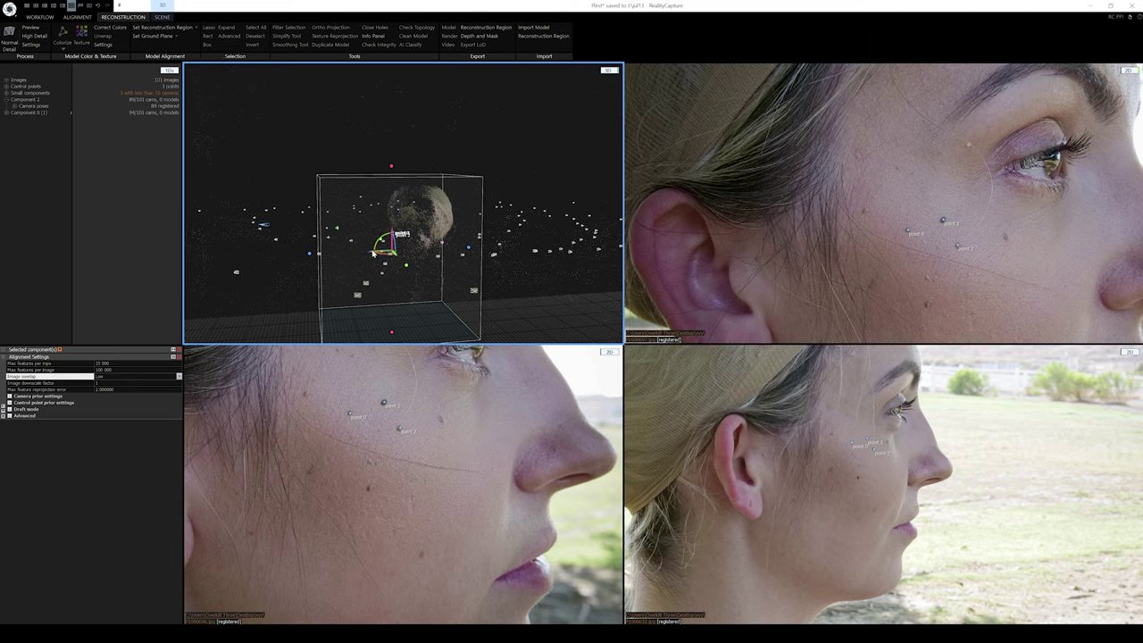
pyautogui.moveTo(373, 253); pyautogui.dragTo(421, 235)
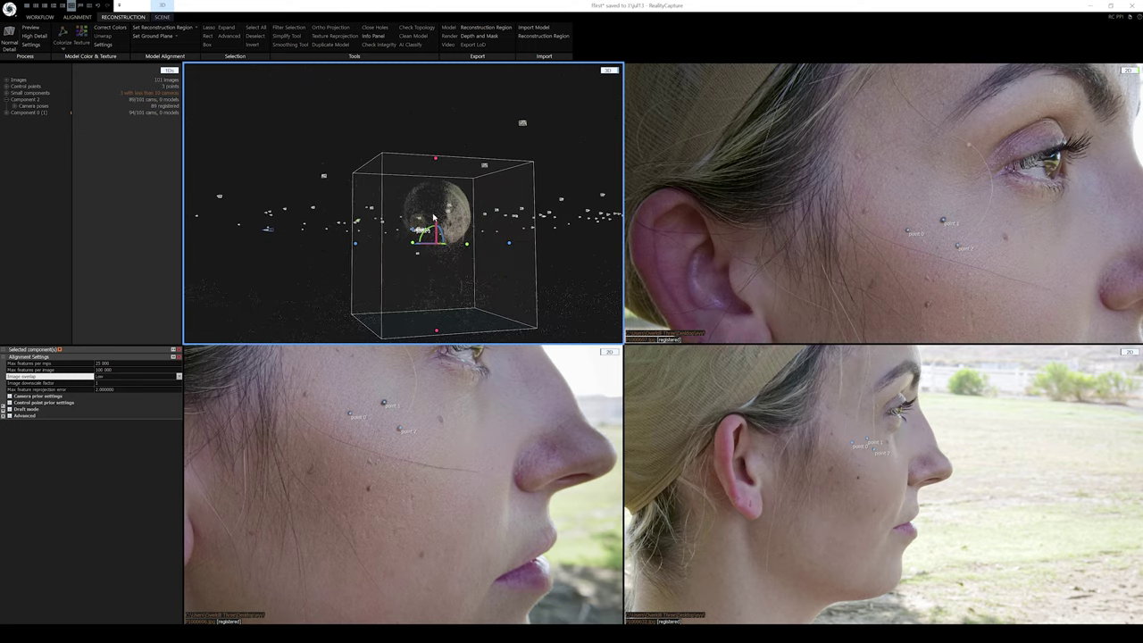
pyautogui.click(27, 7)
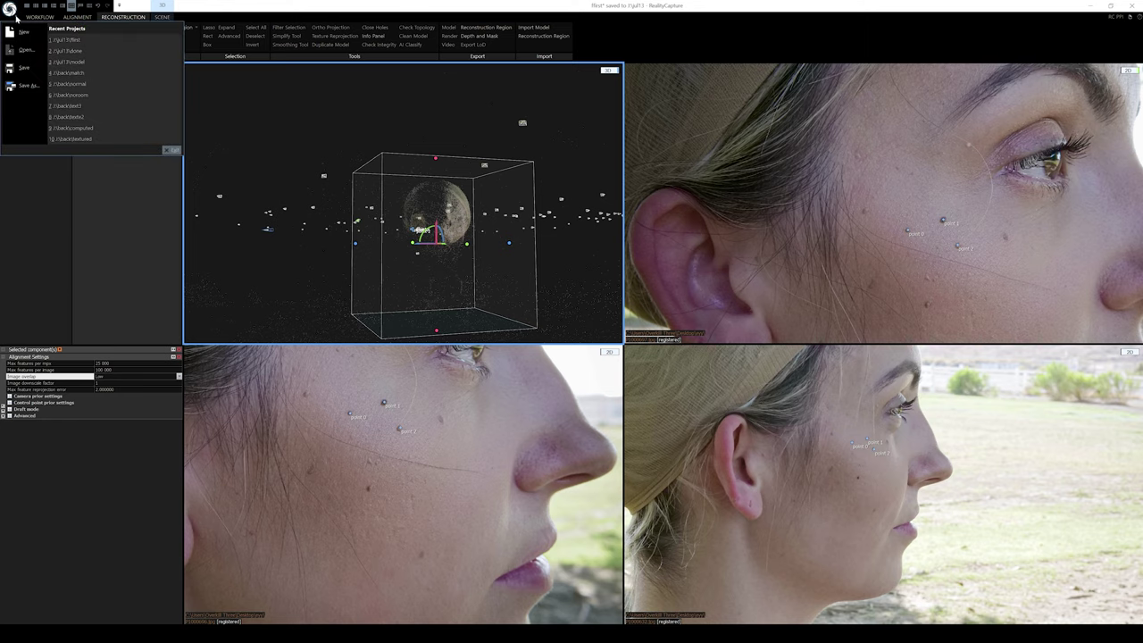
pyautogui.click(31, 85)
# - Arrange the workspace as two equal side-by-side views, keeping the 3D scene in one and showing the help page in the other
pyautogui.click(36, 5)
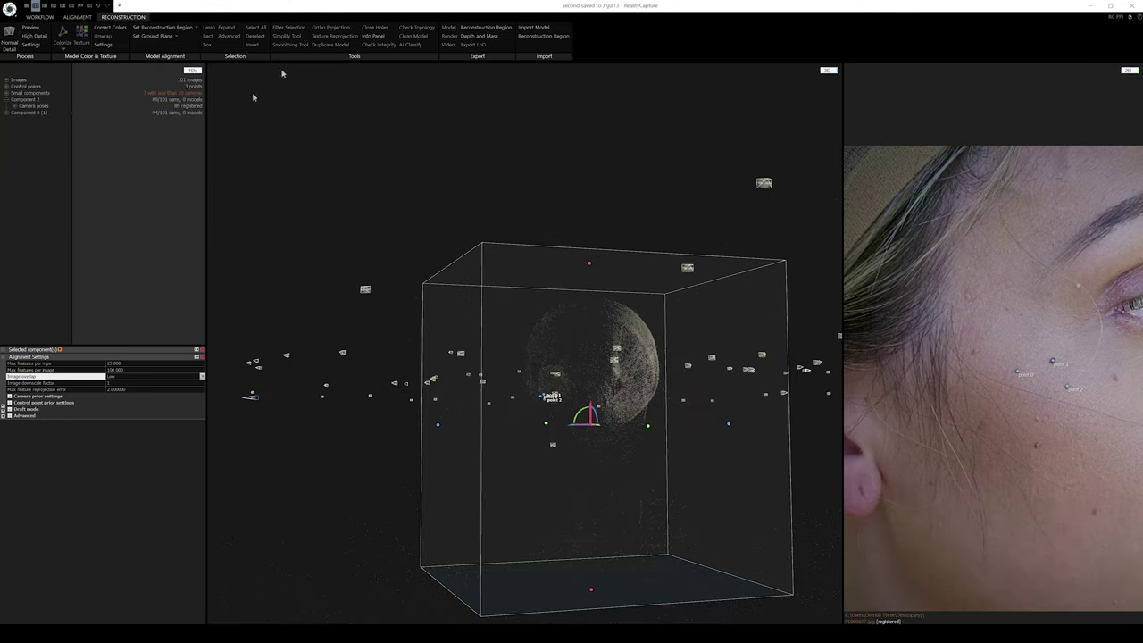
pyautogui.moveTo(848, 98); pyautogui.dragTo(622, 98)
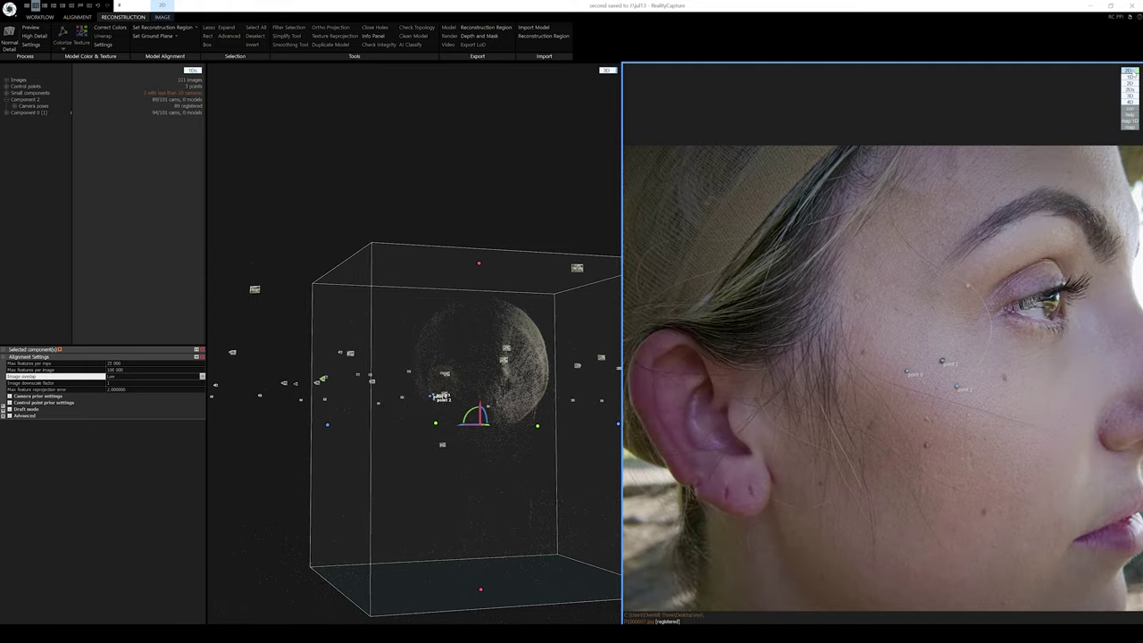
pyautogui.click(1128, 69)
pyautogui.click(1129, 112)
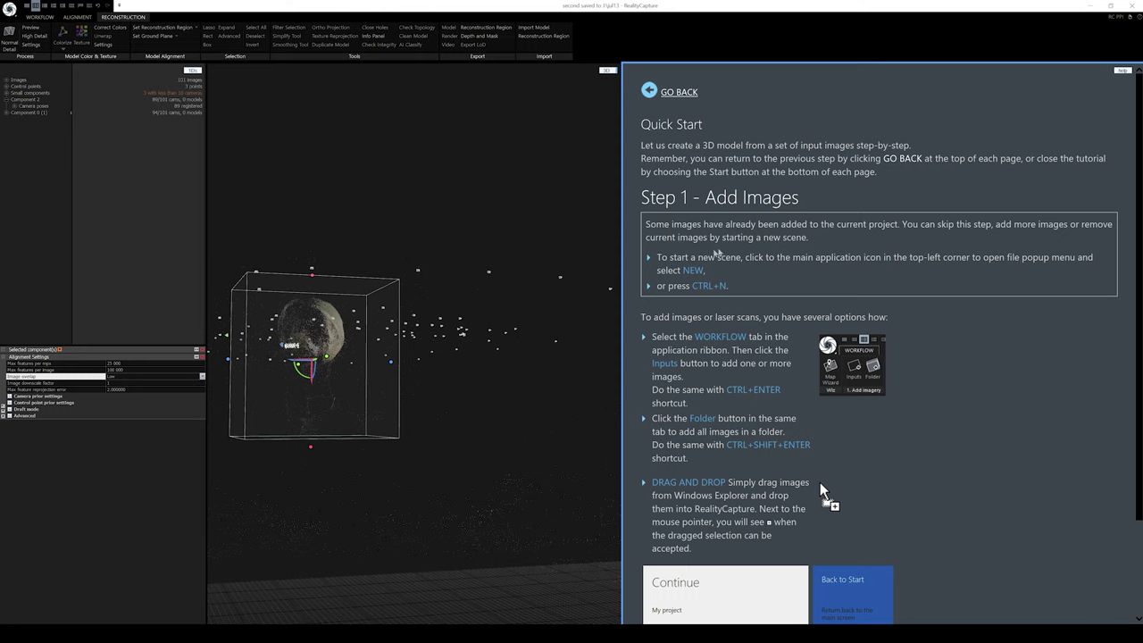
# - Shrink the displayed cameras in the 3D scene so only the point cloud and reconstruction region stand out
pyautogui.click(359, 232)
pyautogui.moveTo(359, 233); pyautogui.dragTo(404, 310)
pyautogui.scroll(3, 405, 309)
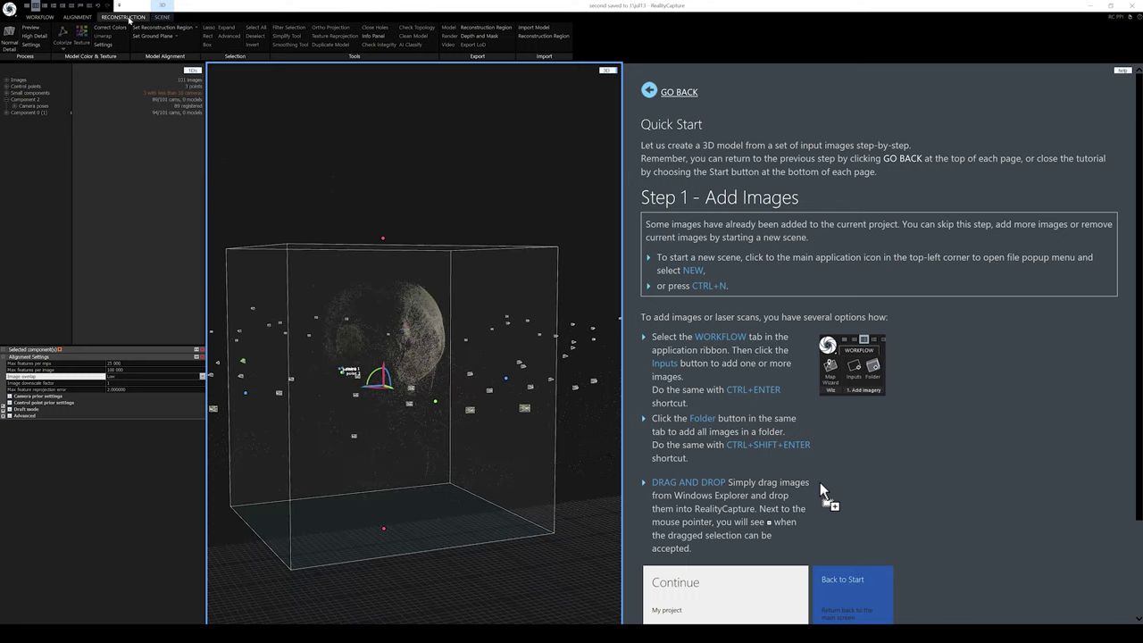
pyautogui.click(161, 17)
pyautogui.moveTo(272, 36); pyautogui.dragTo(259, 36)
pyautogui.moveTo(350, 169); pyautogui.dragTo(319, 160)
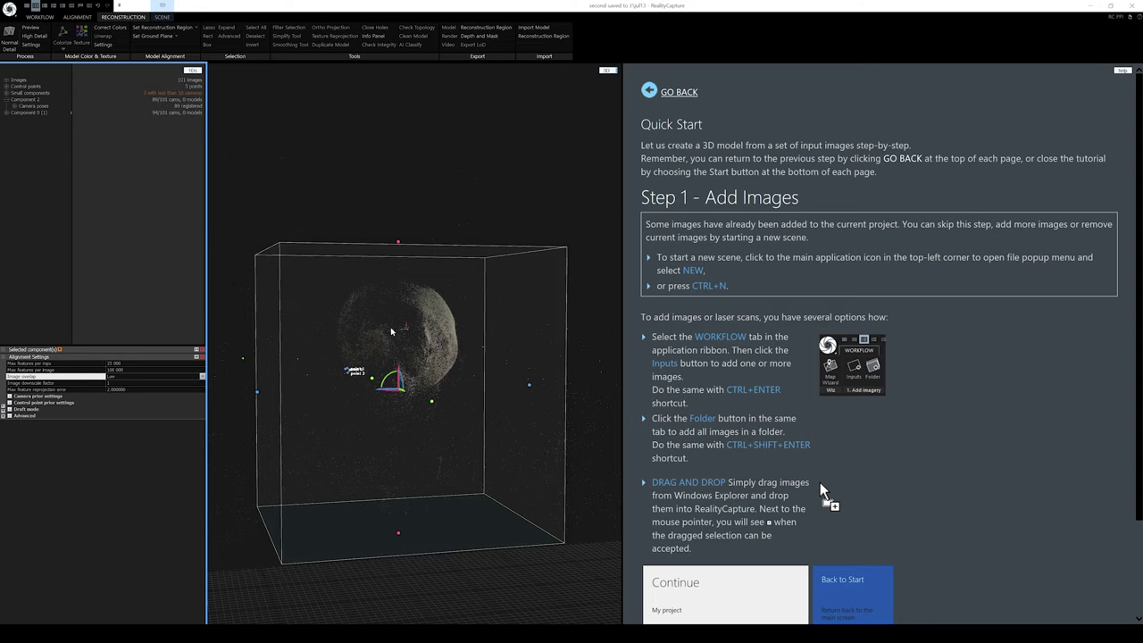
# - Calculate a Normal quality model from Component 0
pyautogui.click(41, 17)
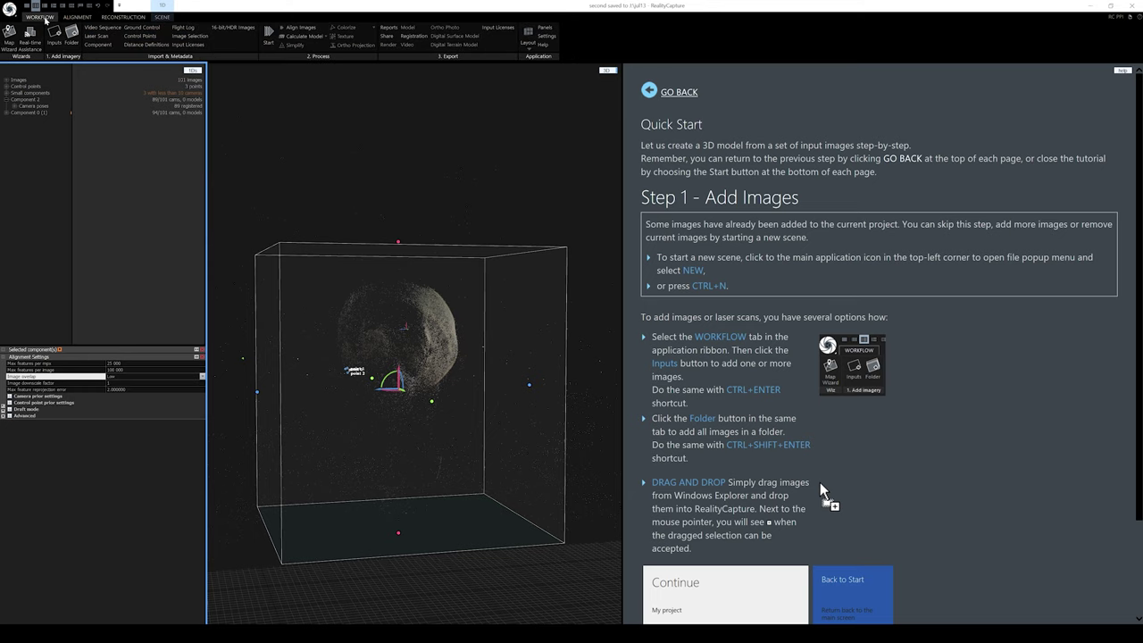
pyautogui.click(324, 37)
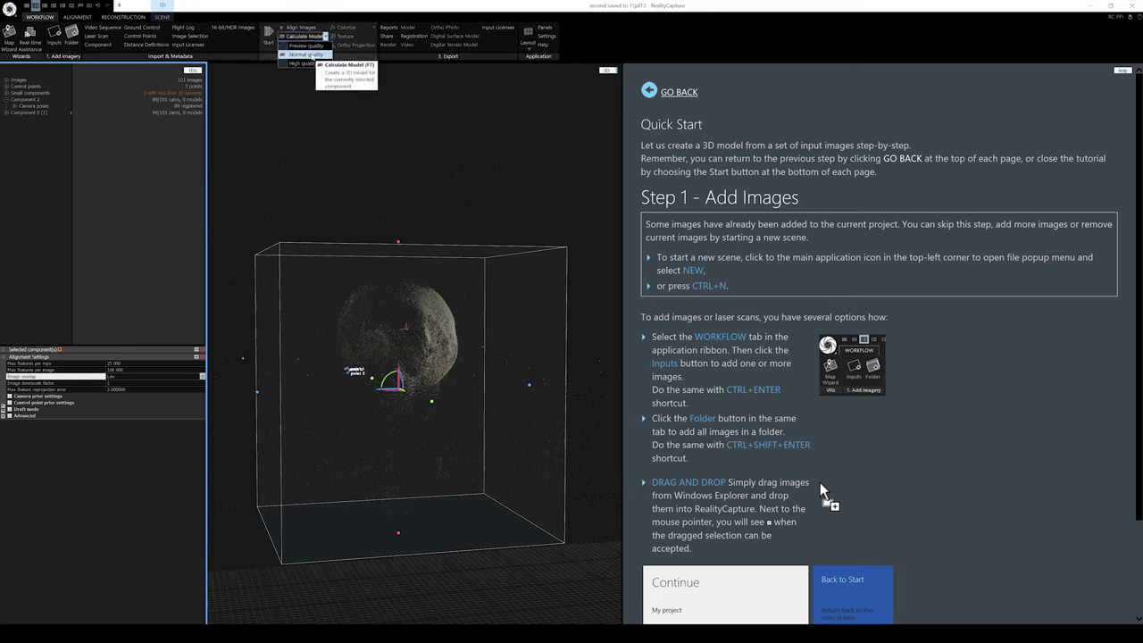
pyautogui.click(306, 54)
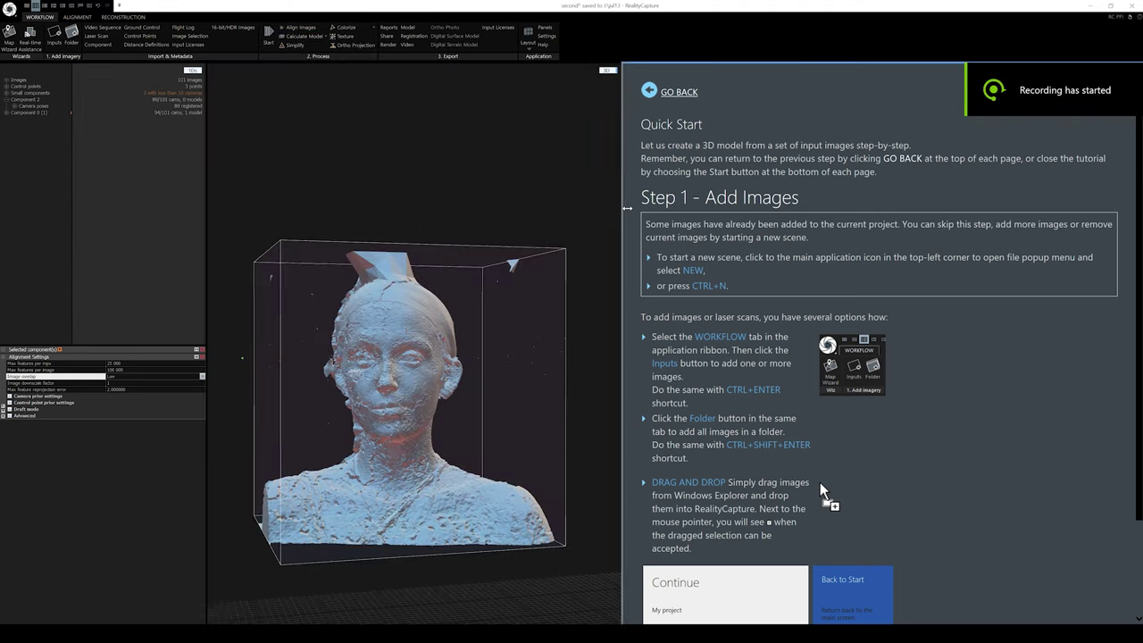
# - Widen the 3D view, expand Component 0, and examine the calculated head mesh from several angles for surface flaws
pyautogui.moveTo(623, 208); pyautogui.dragTo(939, 207)
pyautogui.click(9, 115)
pyautogui.click(8, 115)
pyautogui.moveTo(552, 337); pyautogui.dragTo(462, 347)
pyautogui.scroll(6, 483, 358)
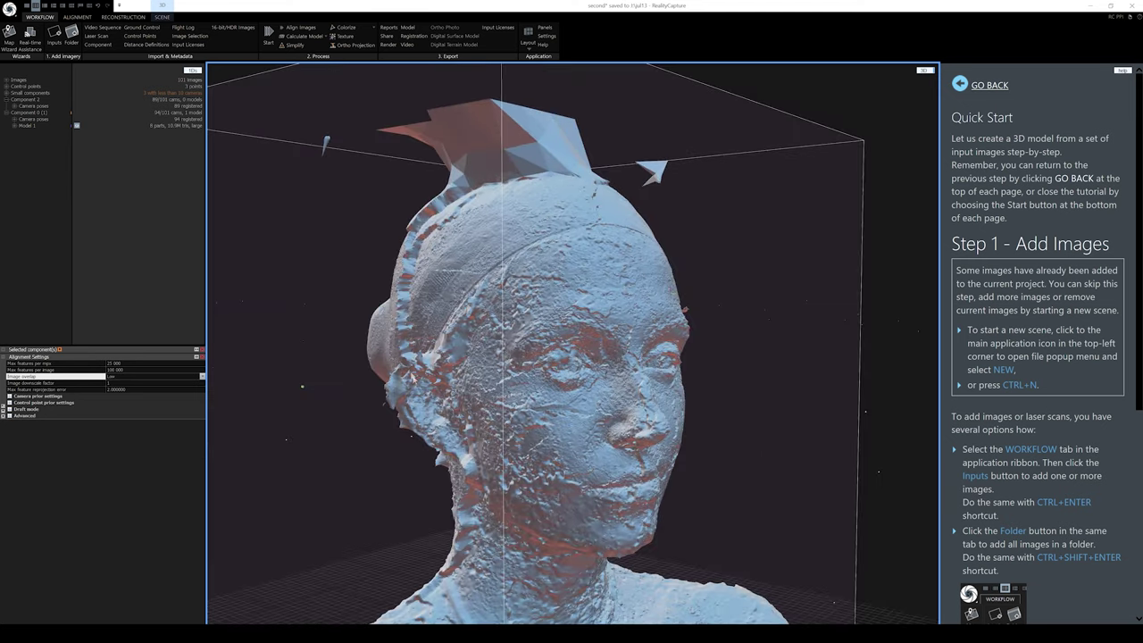
pyautogui.moveTo(695, 359); pyautogui.dragTo(695, 180)
pyautogui.moveTo(603, 199); pyautogui.dragTo(625, 198)
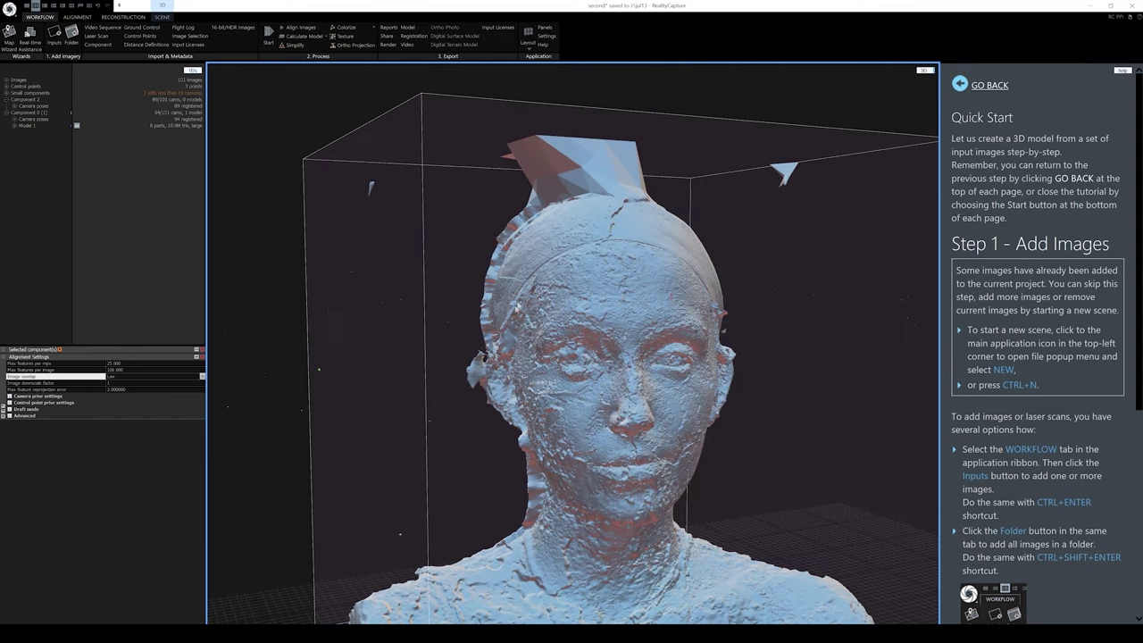
pyautogui.moveTo(771, 357)
pyautogui.mouseDown()
pyautogui.moveTo(696, 348)
pyautogui.moveTo(797, 363)
pyautogui.moveTo(806, 324)
pyautogui.moveTo(815, 330)
pyautogui.moveTo(777, 365)
pyautogui.moveTo(708, 330)
pyautogui.moveTo(772, 358)
pyautogui.mouseUp()
pyautogui.scroll(-2, 702, 403)
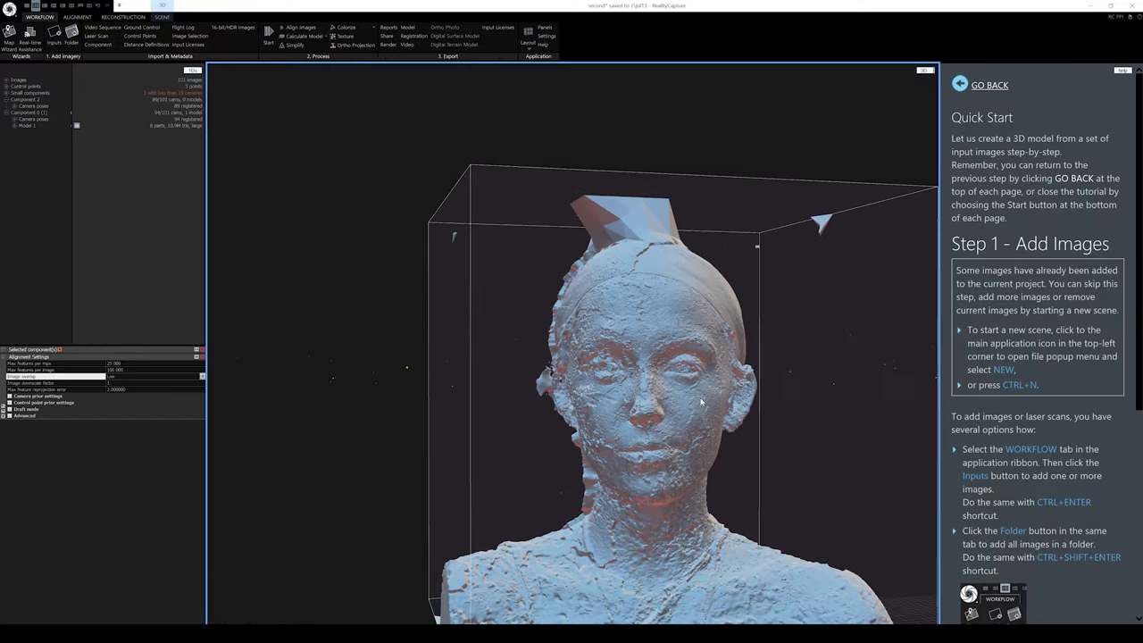
pyautogui.moveTo(680, 410); pyautogui.dragTo(382, 219)
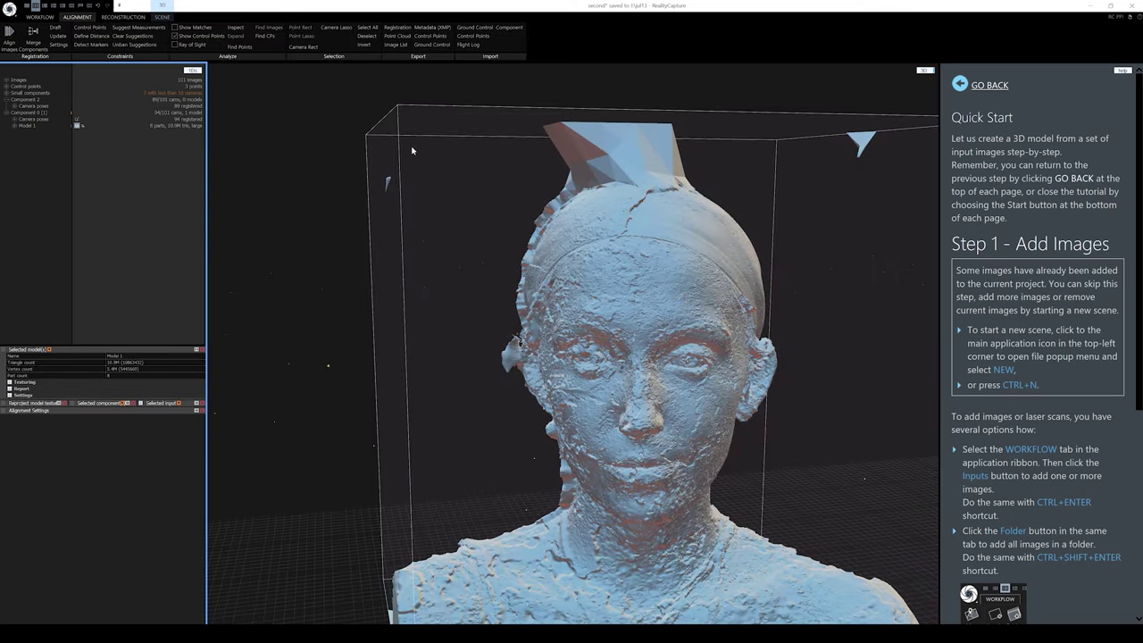
# - Clean Model 1 and smooth the cleaned copy using the Noise removal type with a weight of 0.5
pyautogui.click(123, 17)
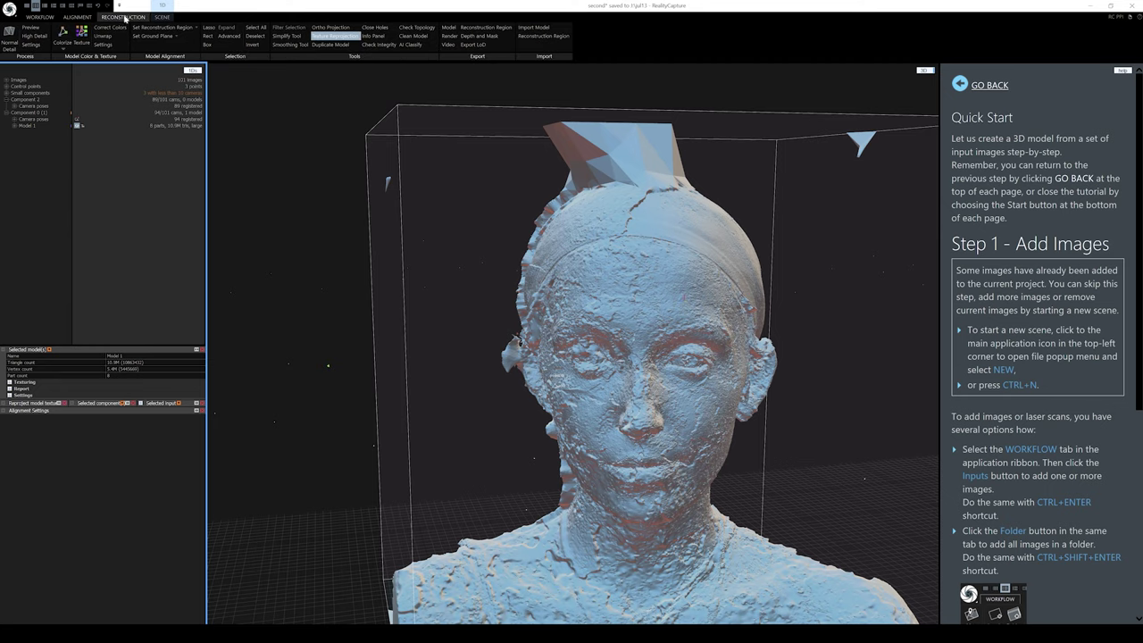
pyautogui.click(414, 36)
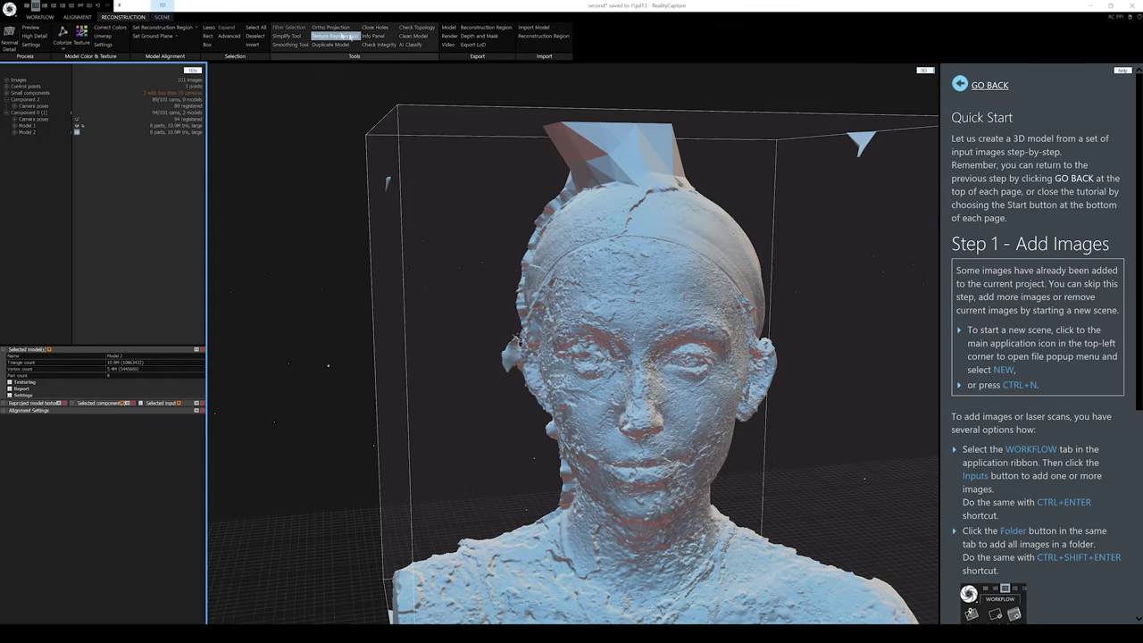
pyautogui.click(297, 44)
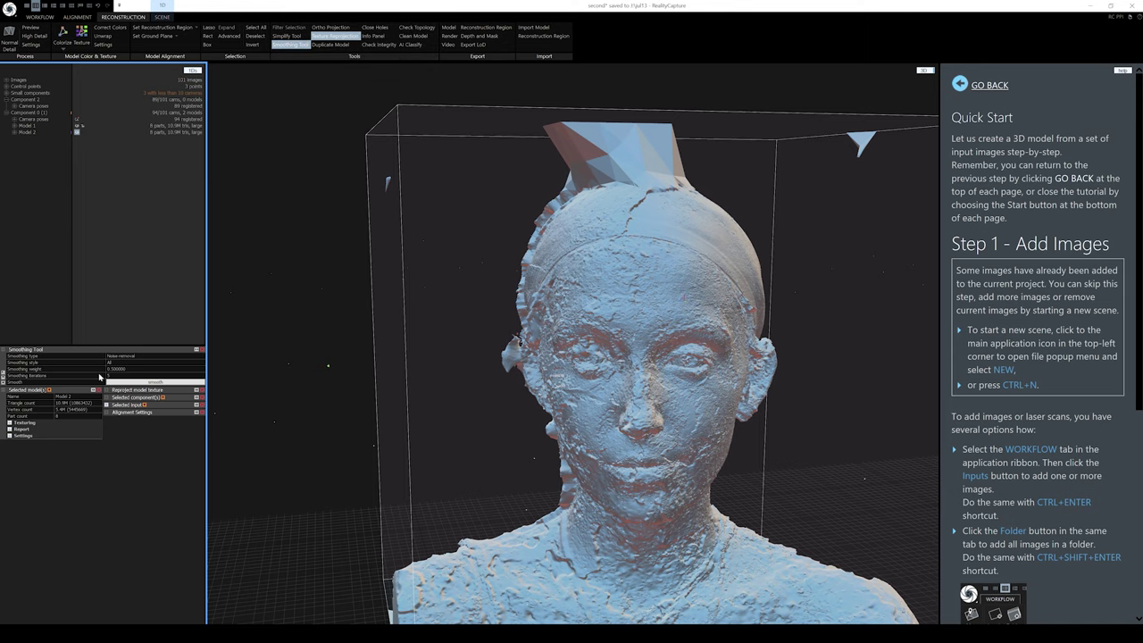
pyautogui.click(129, 382)
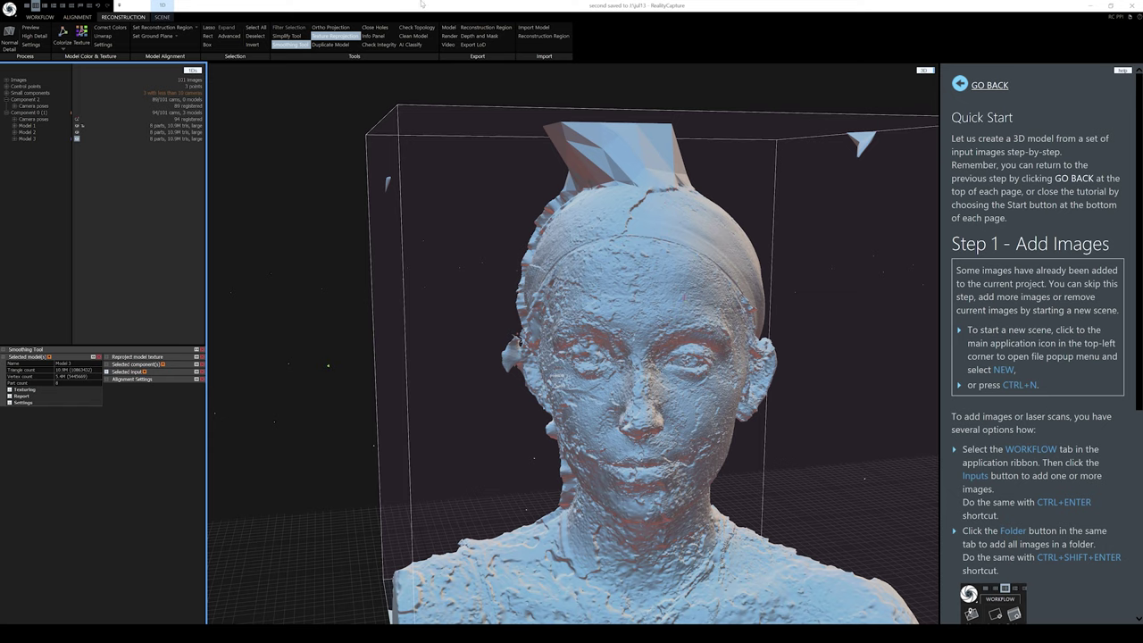
pyautogui.click(291, 44)
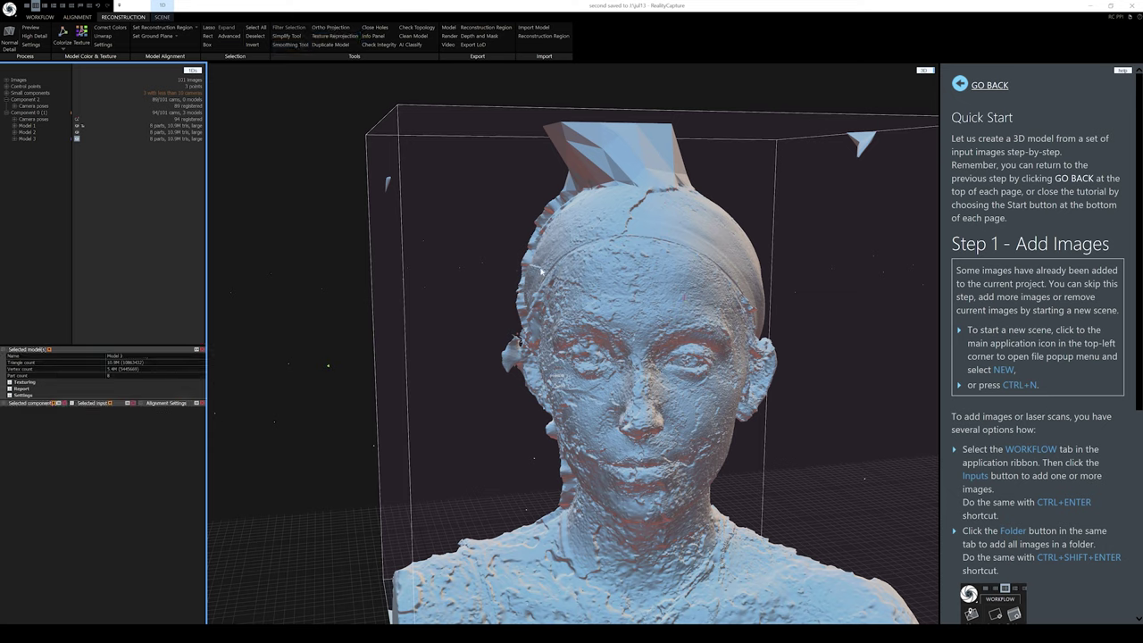
# - Unwrap the smoothed model with the Maximal texture count style at an 8192 × 8192 maximal texture resolution
pyautogui.click(102, 36)
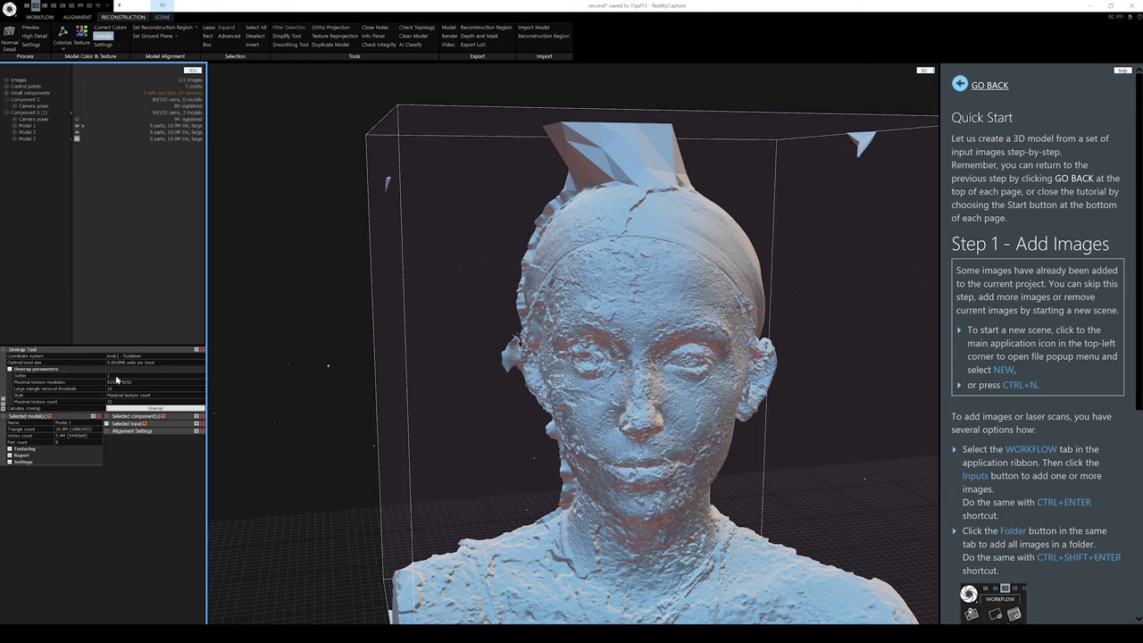
pyautogui.click(155, 408)
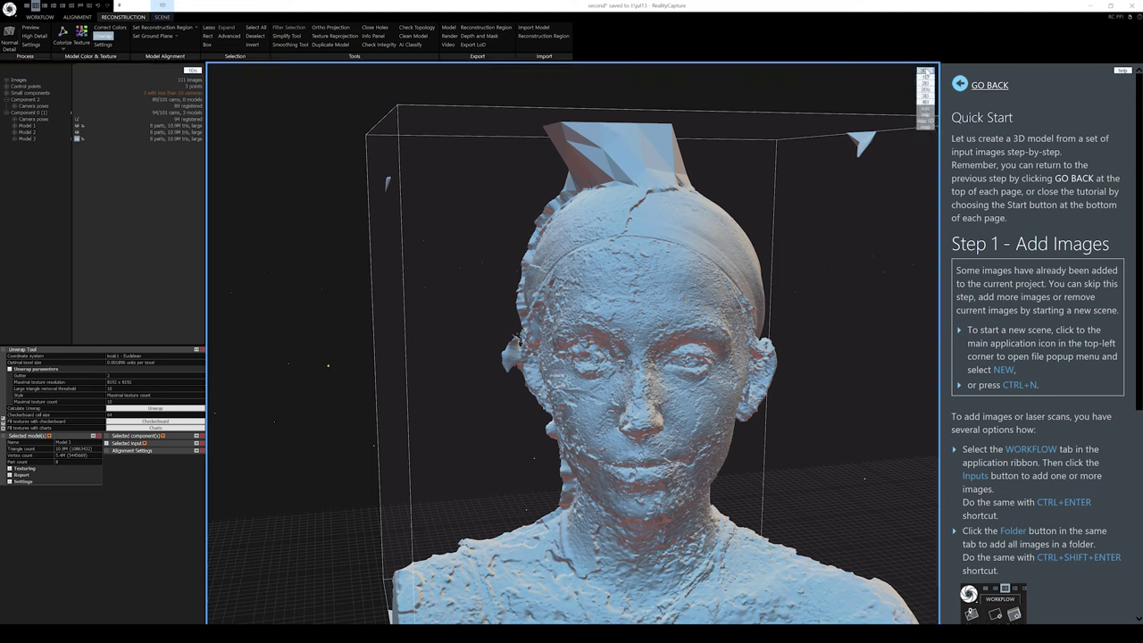
# - Show the photos in the large view, compare several of them, and select the evenly lit frontal photo P1000639.jpg
pyautogui.click(925, 88)
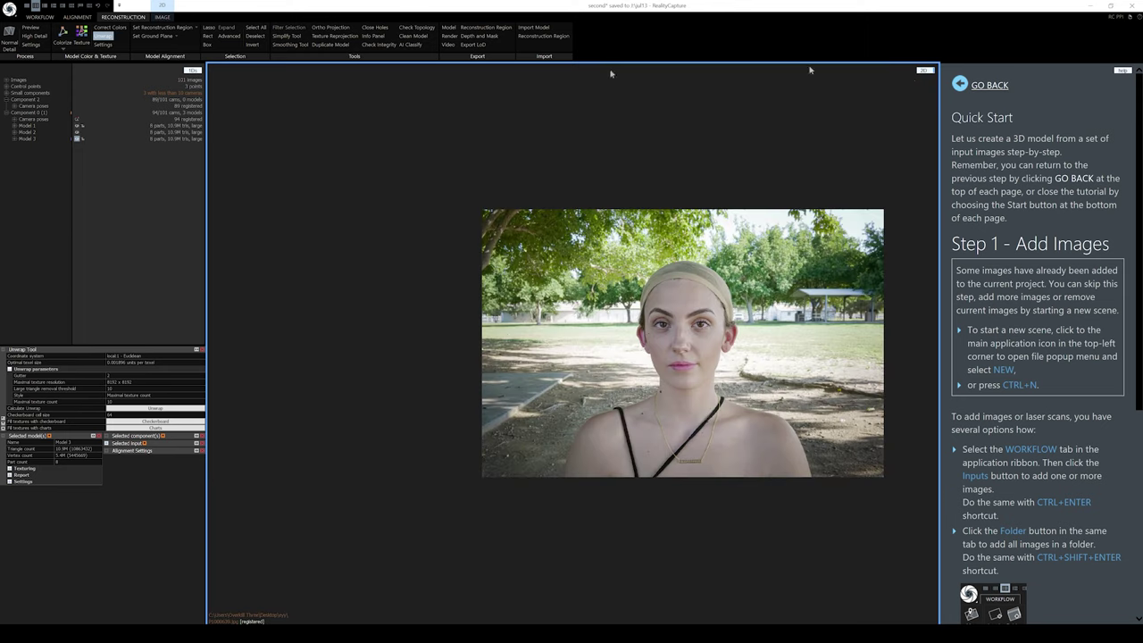
pyautogui.click(7, 79)
pyautogui.click(43, 248)
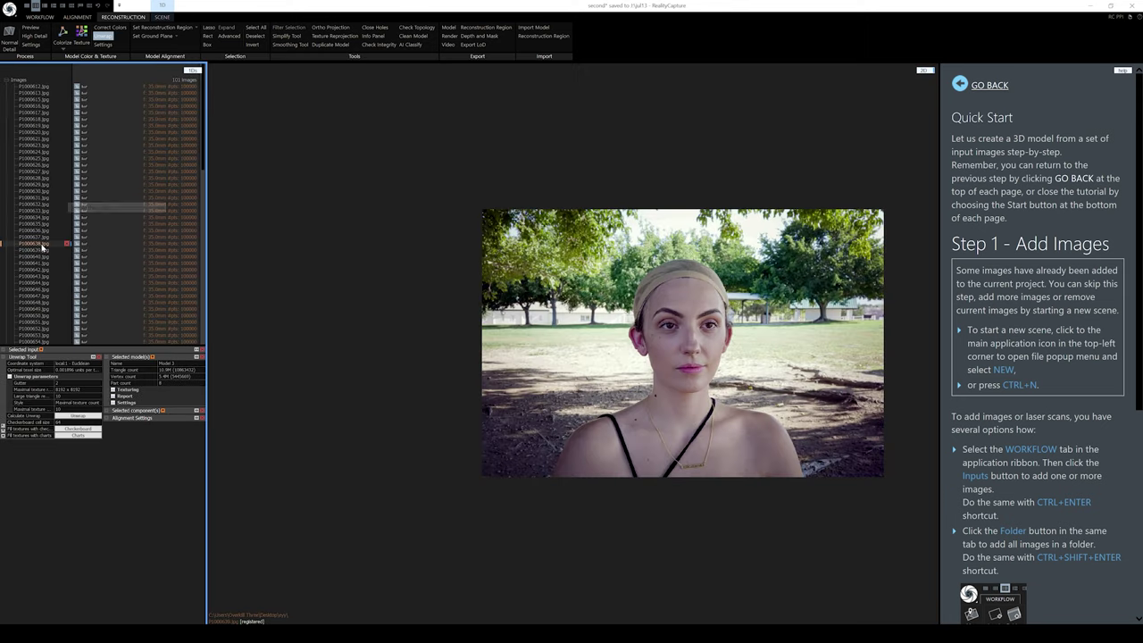
pyautogui.click(43, 243)
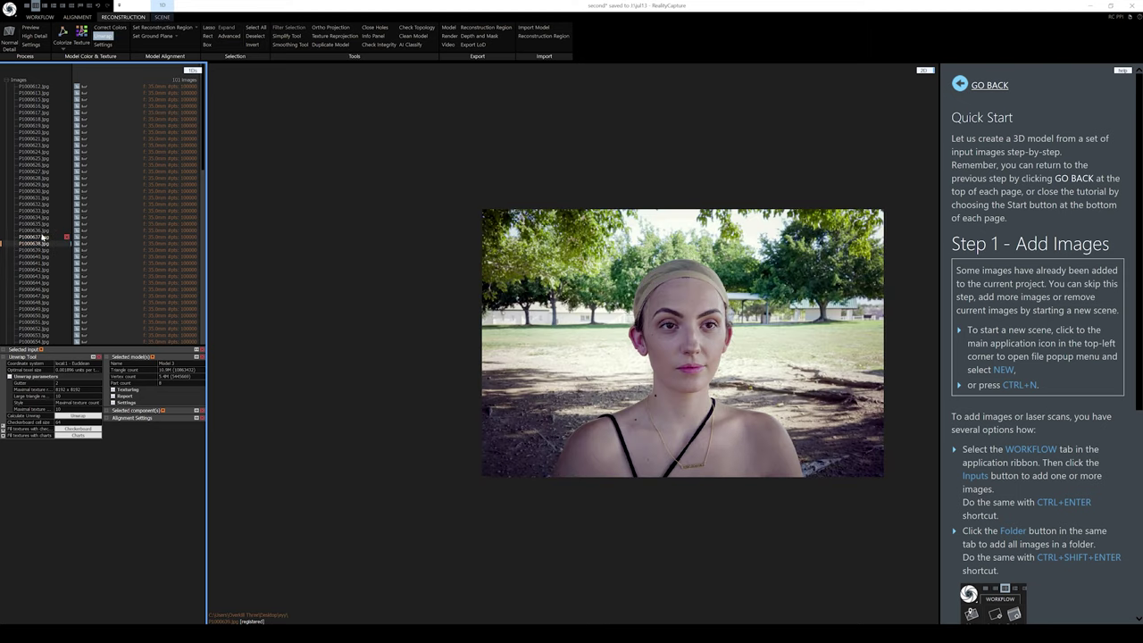
pyautogui.click(43, 239)
pyautogui.click(43, 250)
pyautogui.click(42, 258)
pyautogui.click(43, 251)
pyautogui.click(42, 262)
pyautogui.click(43, 257)
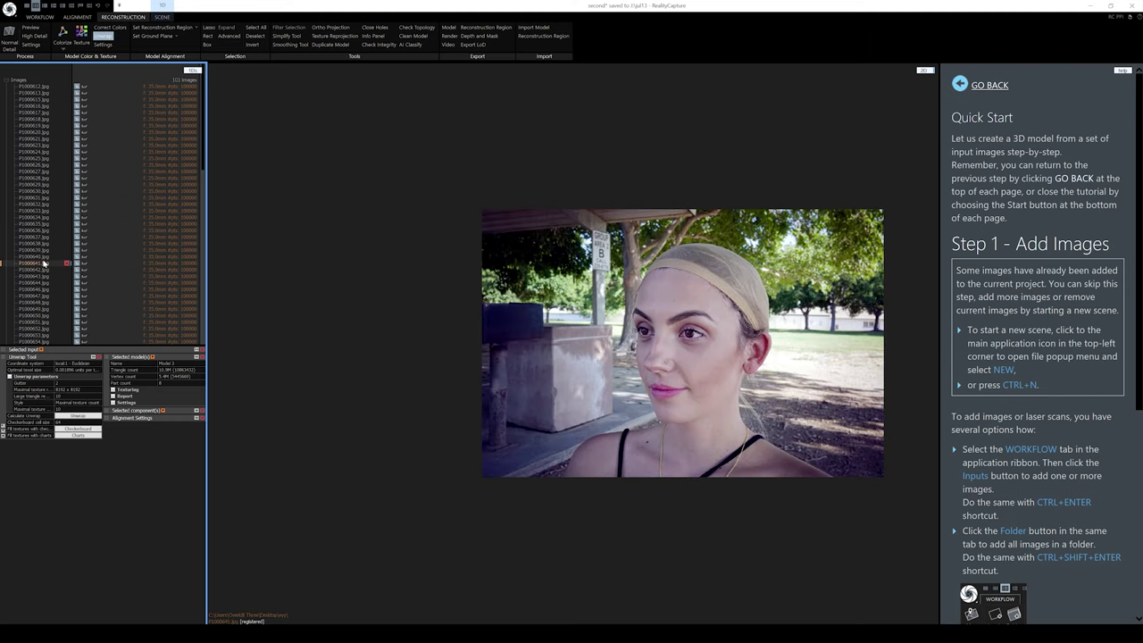
pyautogui.click(43, 251)
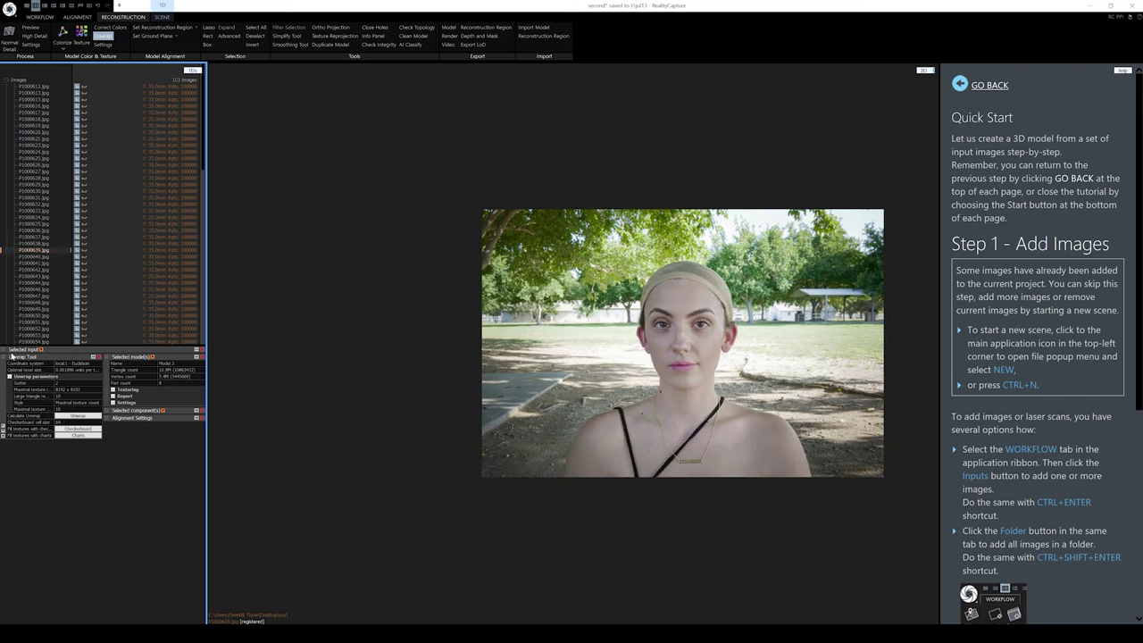
# - Enable P1000639.jpg as the color correction reference and correct the colors of the image set
pyautogui.click(3, 349)
pyautogui.click(54, 441)
pyautogui.click(203, 441)
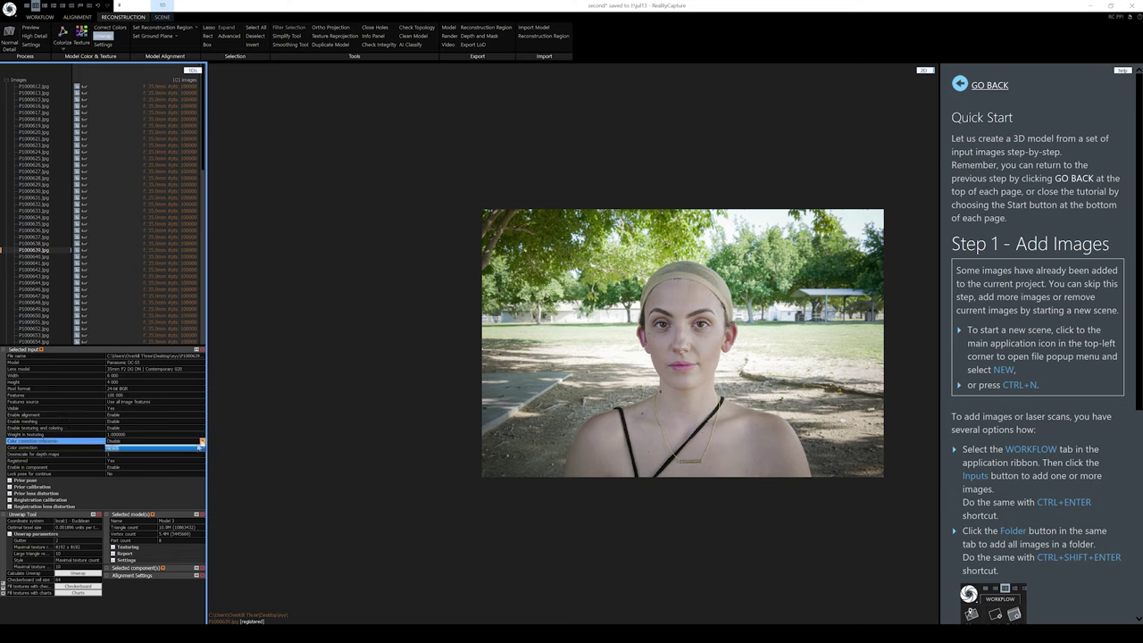
pyautogui.click(173, 452)
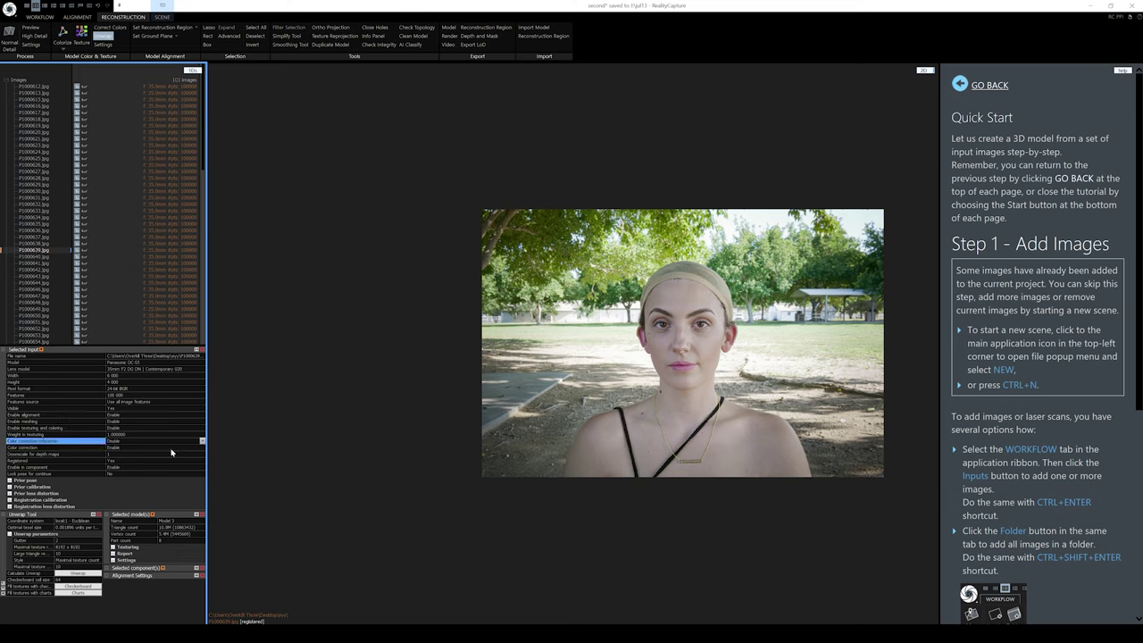
pyautogui.click(121, 31)
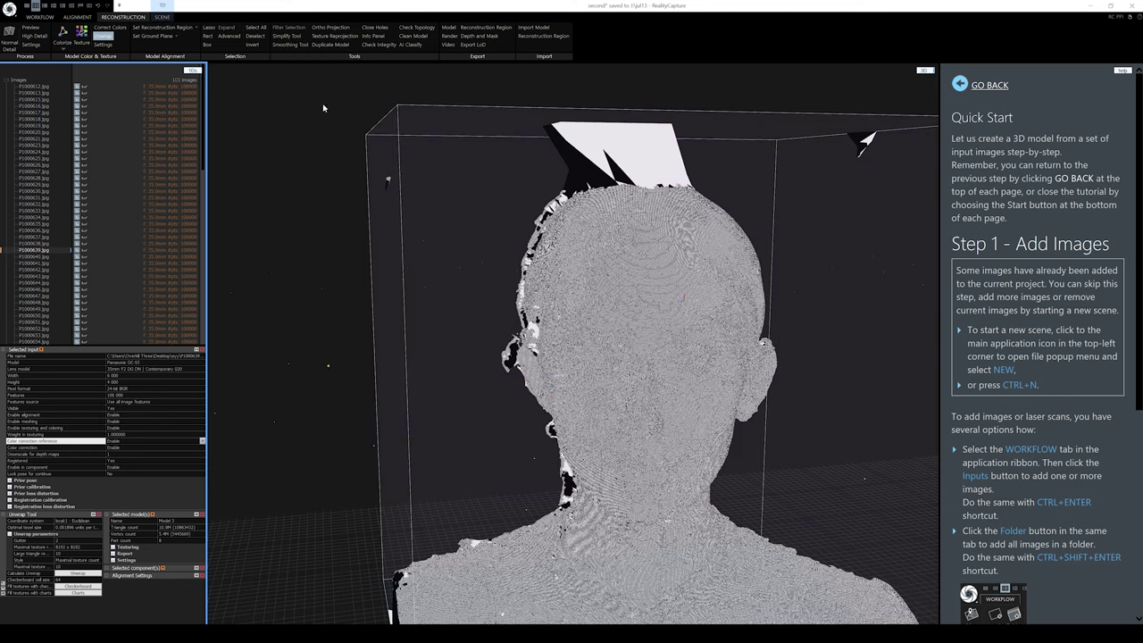
# - Collapse the image list and examine the settings, texturing details and optimal texel size of Model 3
pyautogui.click(6, 82)
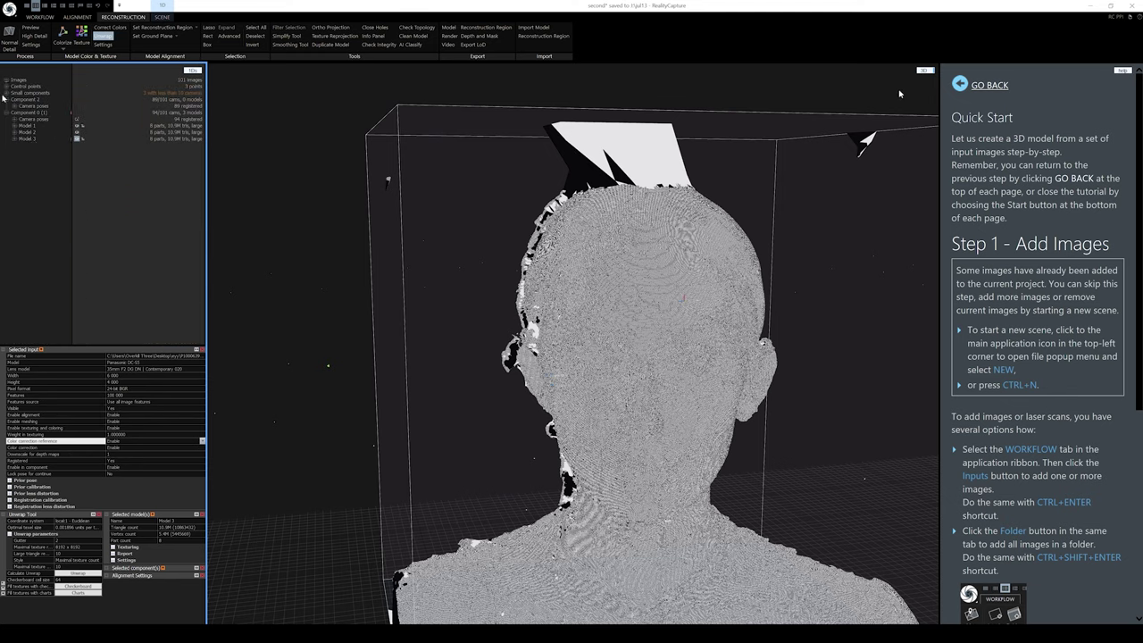
pyautogui.click(32, 139)
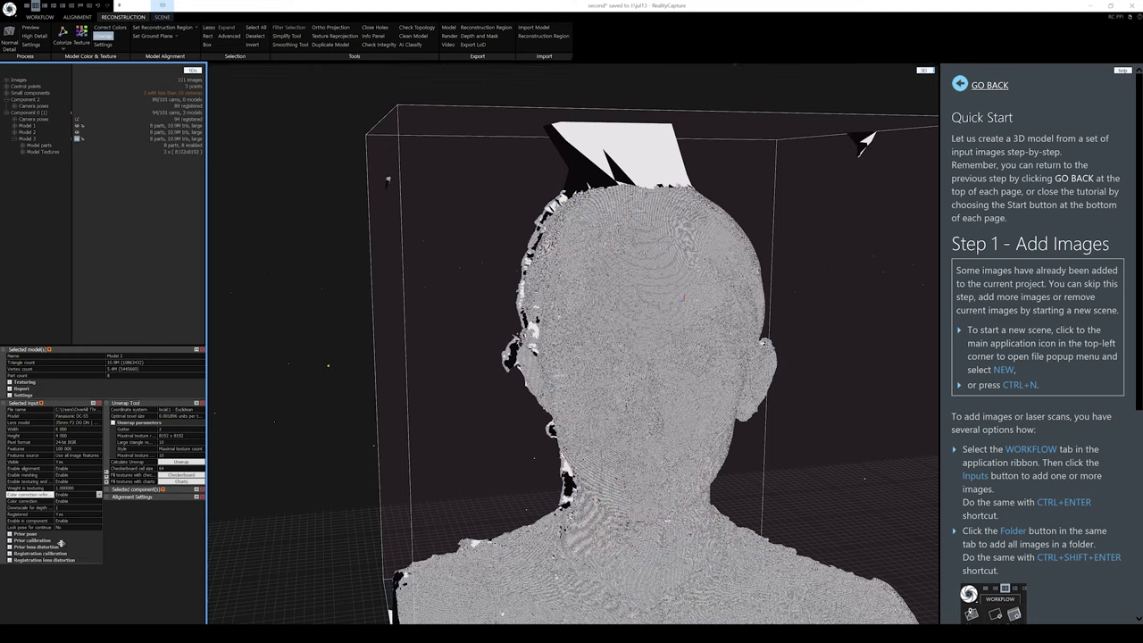
pyautogui.click(10, 396)
pyautogui.click(10, 395)
pyautogui.click(9, 383)
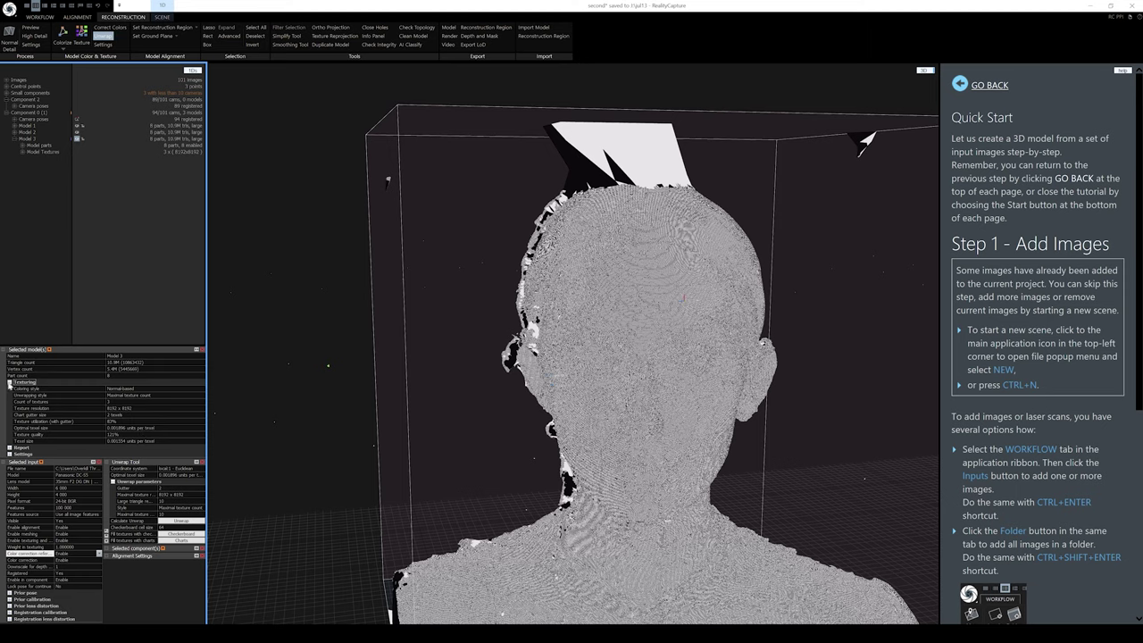
pyautogui.click(9, 384)
pyautogui.click(175, 413)
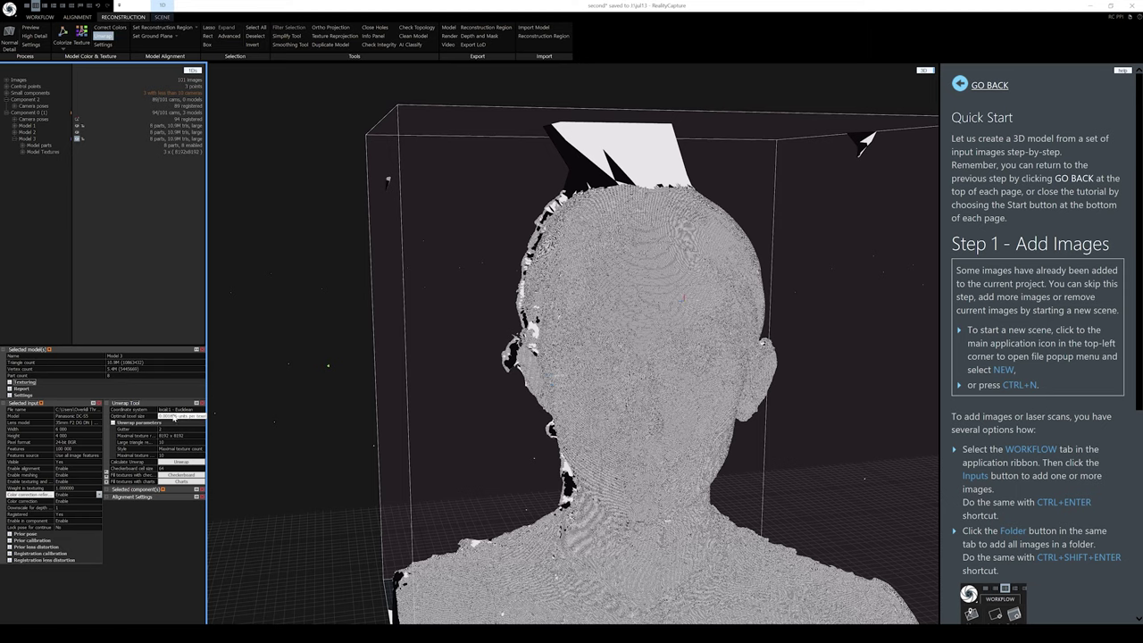
pyautogui.click(14, 140)
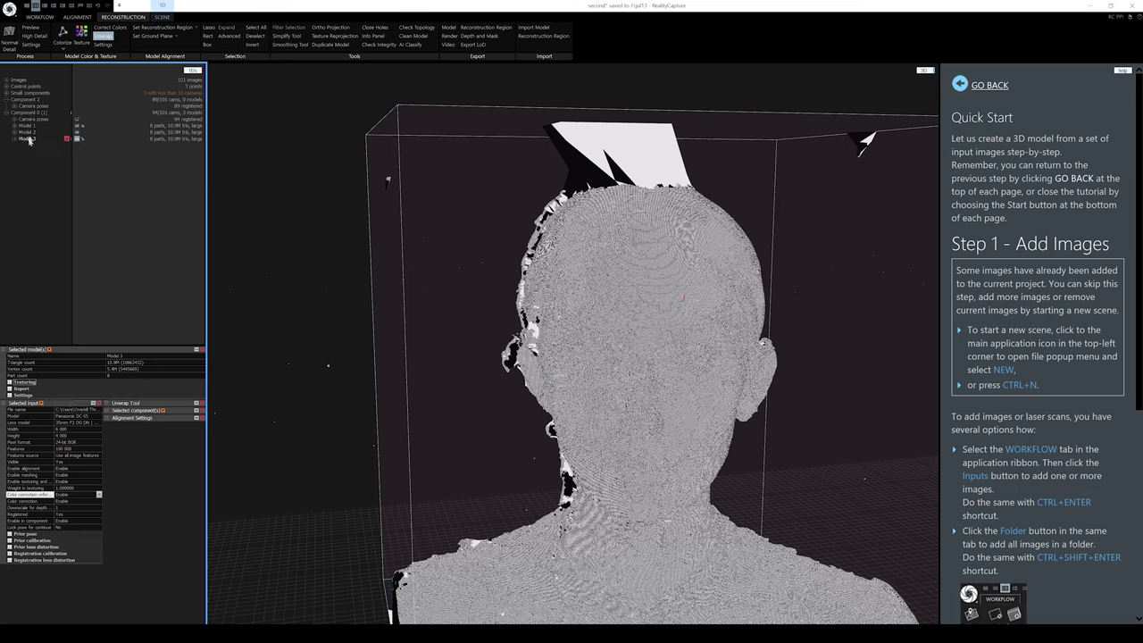
# - Select Model 3 and open the Texture Reprojection settings, collapsing the model and input details around them
pyautogui.press('Up')
pyautogui.press('Up')
pyautogui.click(28, 139)
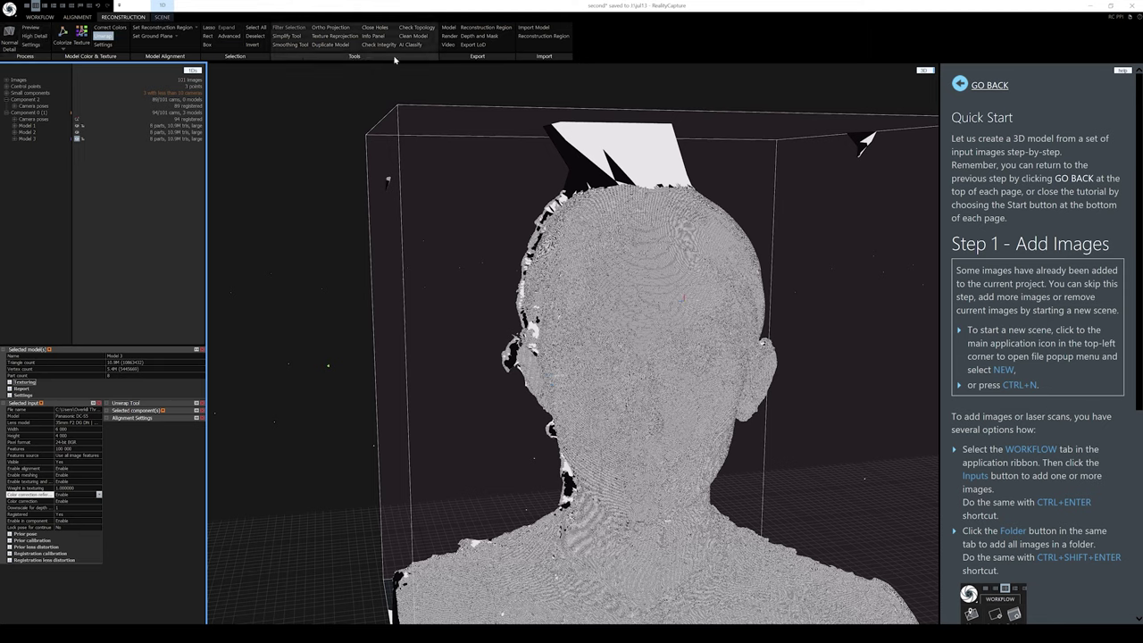
pyautogui.click(334, 36)
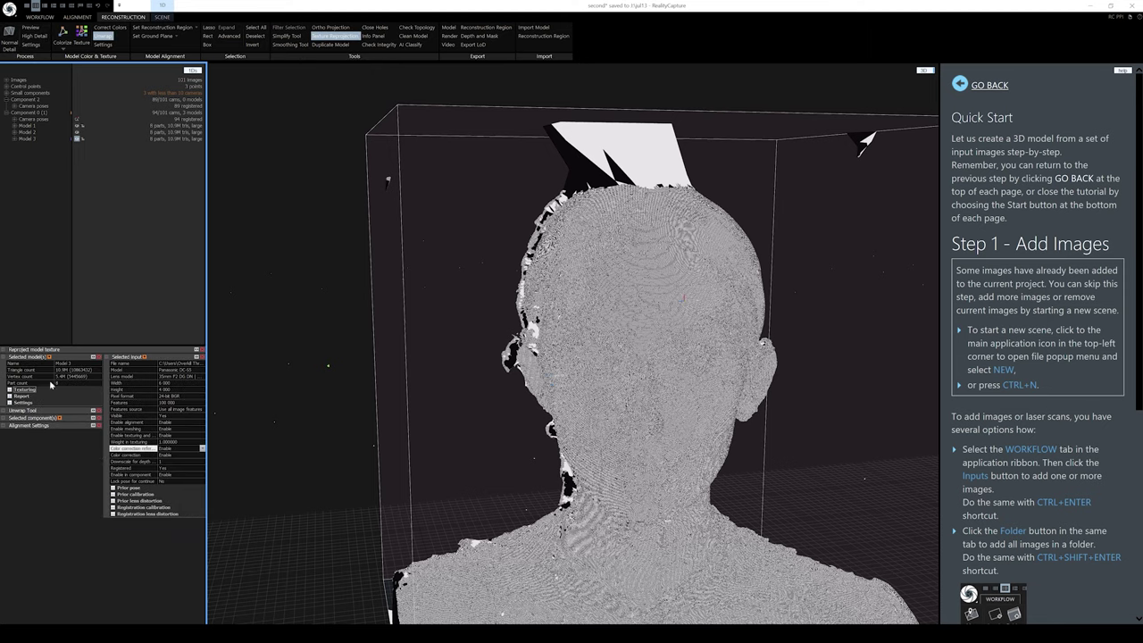
pyautogui.click(10, 357)
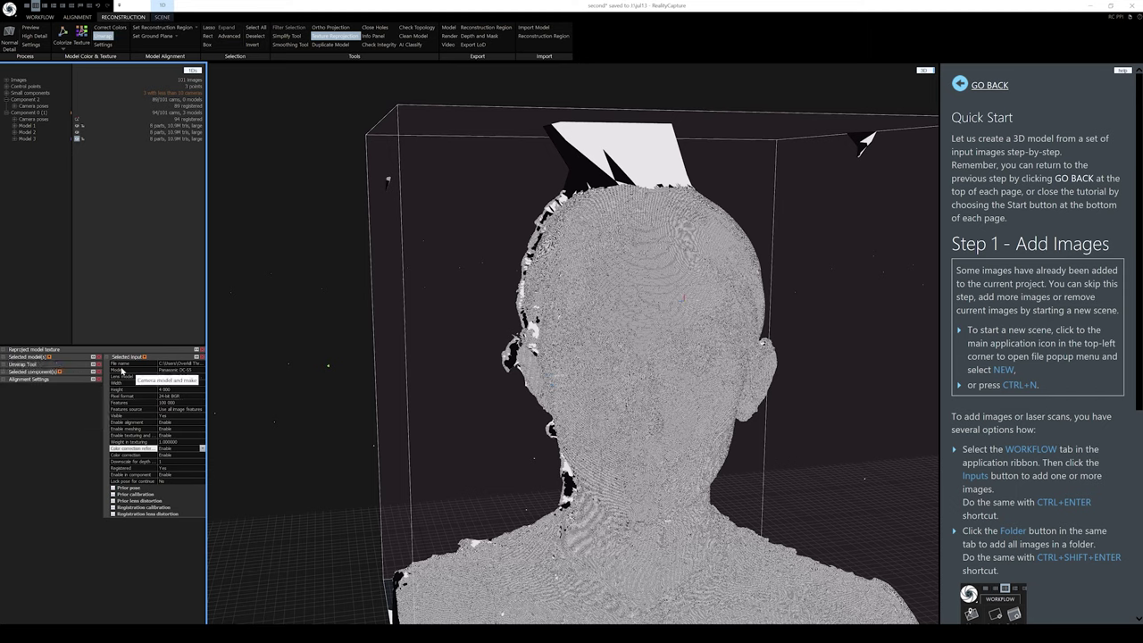
pyautogui.click(106, 357)
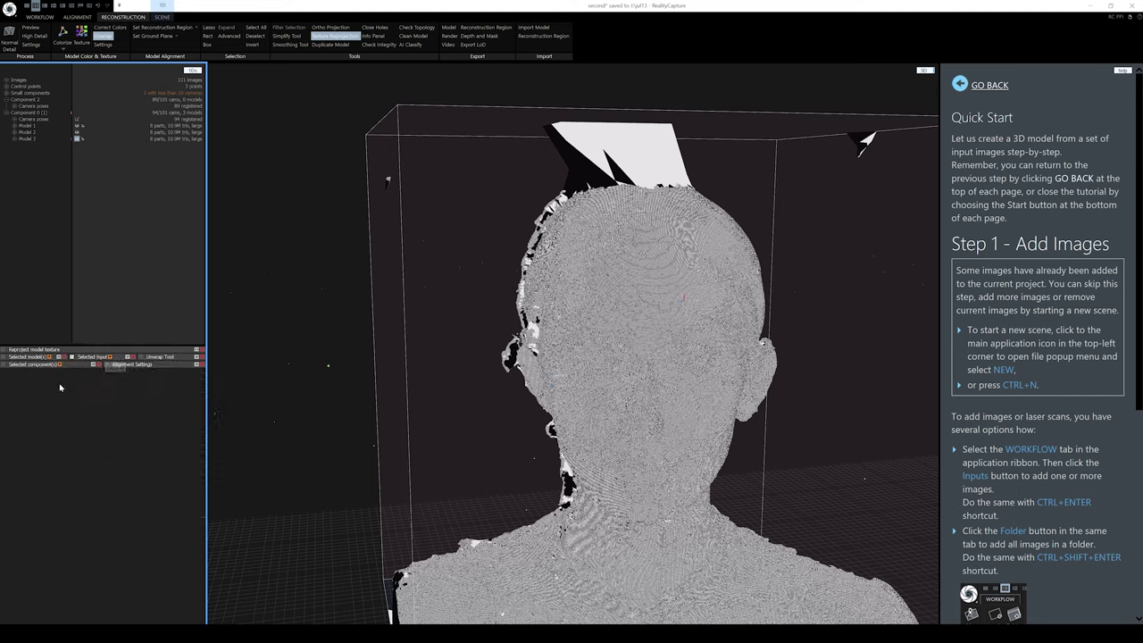
pyautogui.click(4, 351)
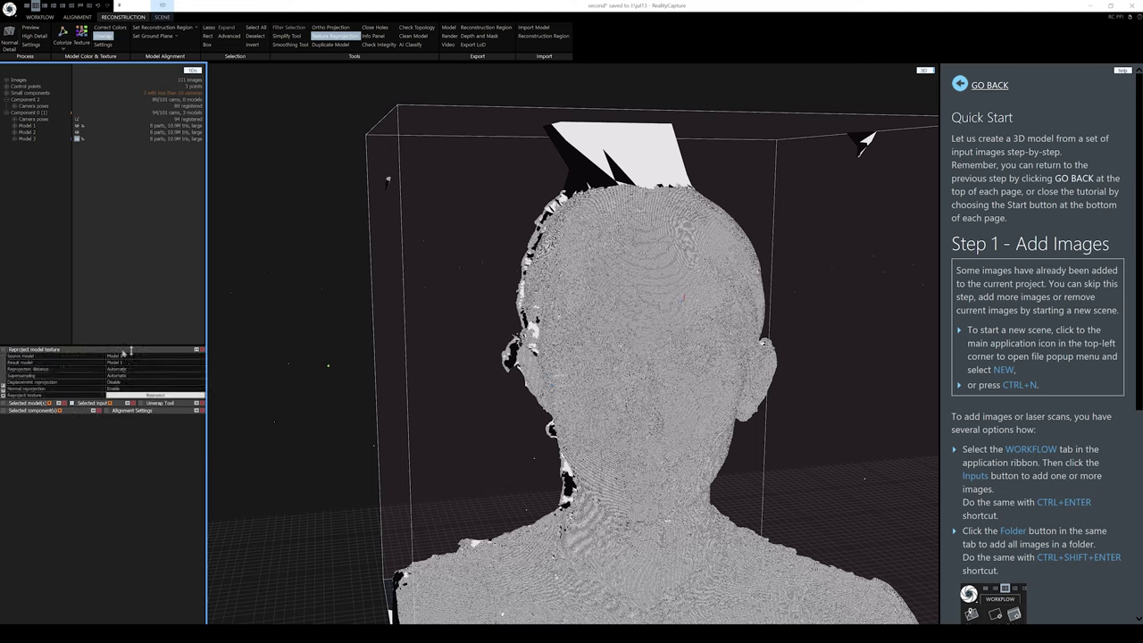
# - Reproject from source Model 1 with Model 3 as the result model, and calculate the texture of Model 3
pyautogui.click(203, 363)
pyautogui.click(135, 382)
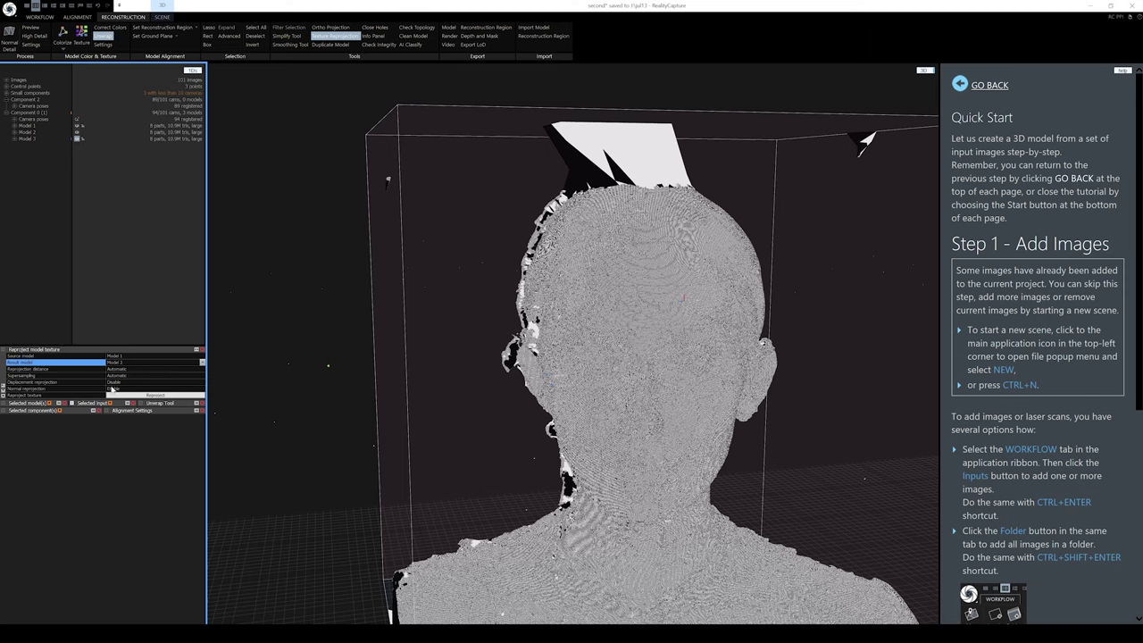
pyautogui.click(139, 397)
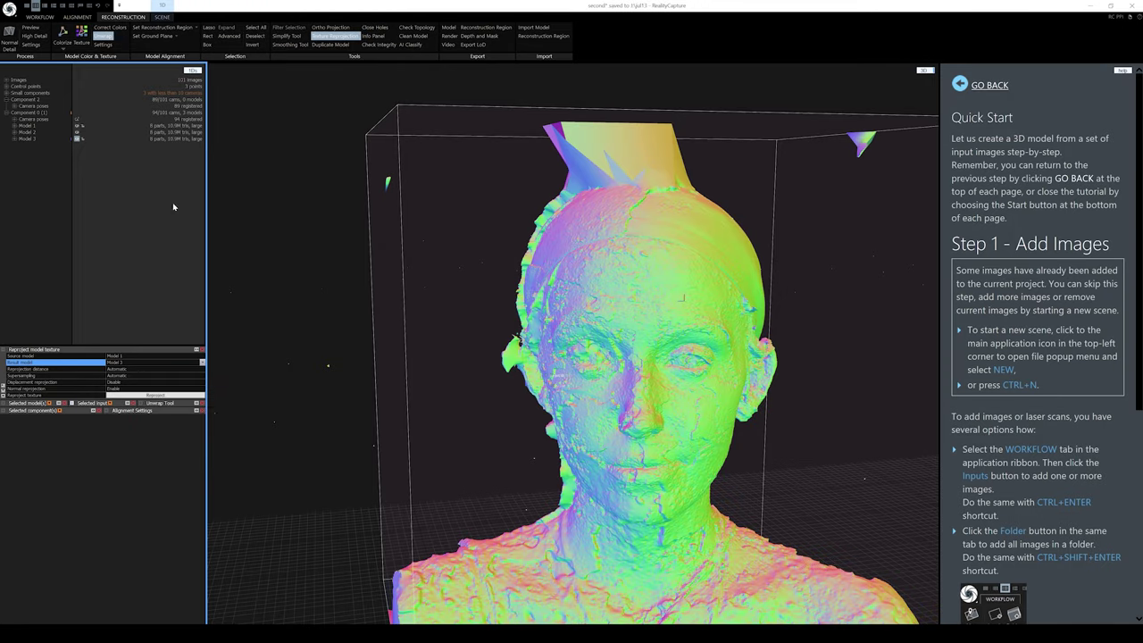
pyautogui.click(82, 36)
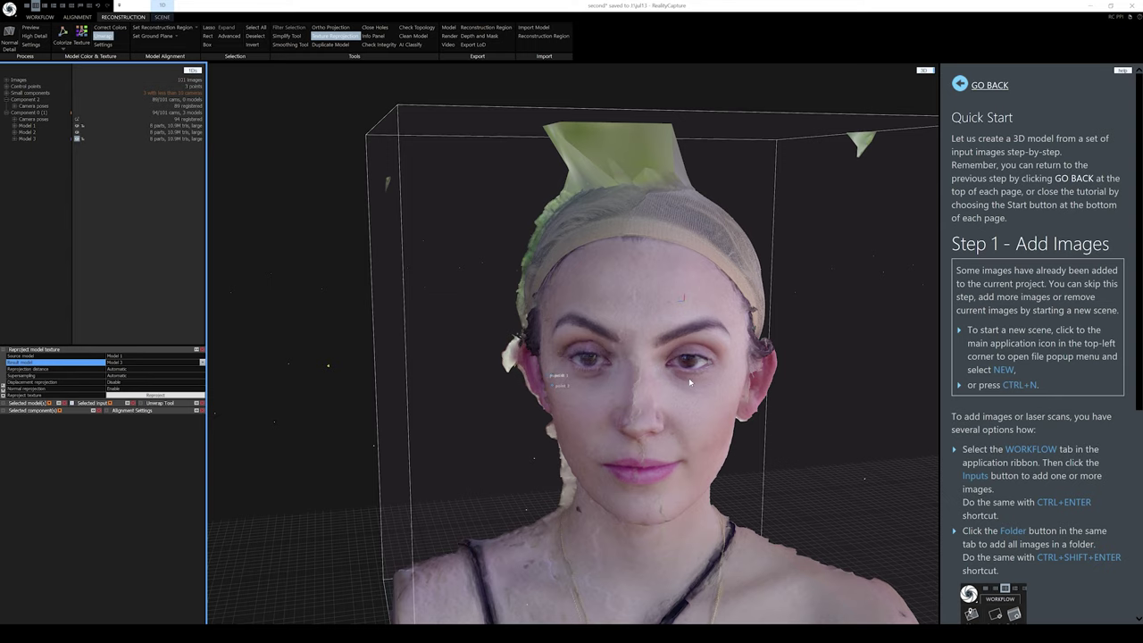
# - Examine the textured head from the front and side, both close up on the face and as a whole bust
pyautogui.moveTo(689, 382)
pyautogui.mouseDown()
pyautogui.moveTo(754, 364)
pyautogui.moveTo(632, 378)
pyautogui.moveTo(690, 370)
pyautogui.mouseUp()
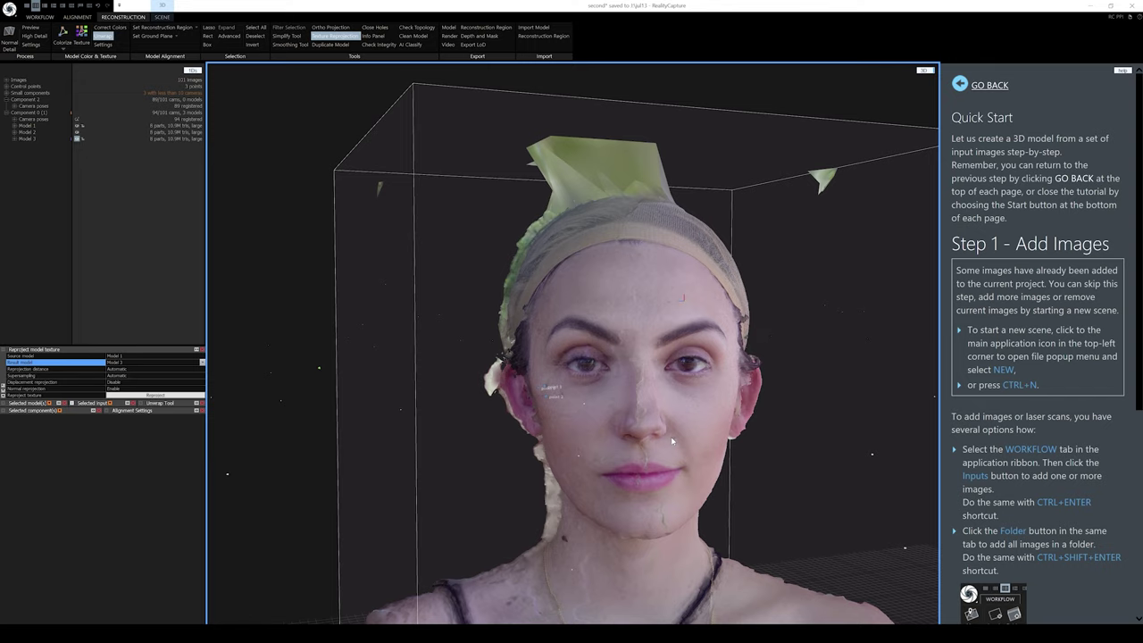
pyautogui.moveTo(708, 410); pyautogui.dragTo(668, 403)
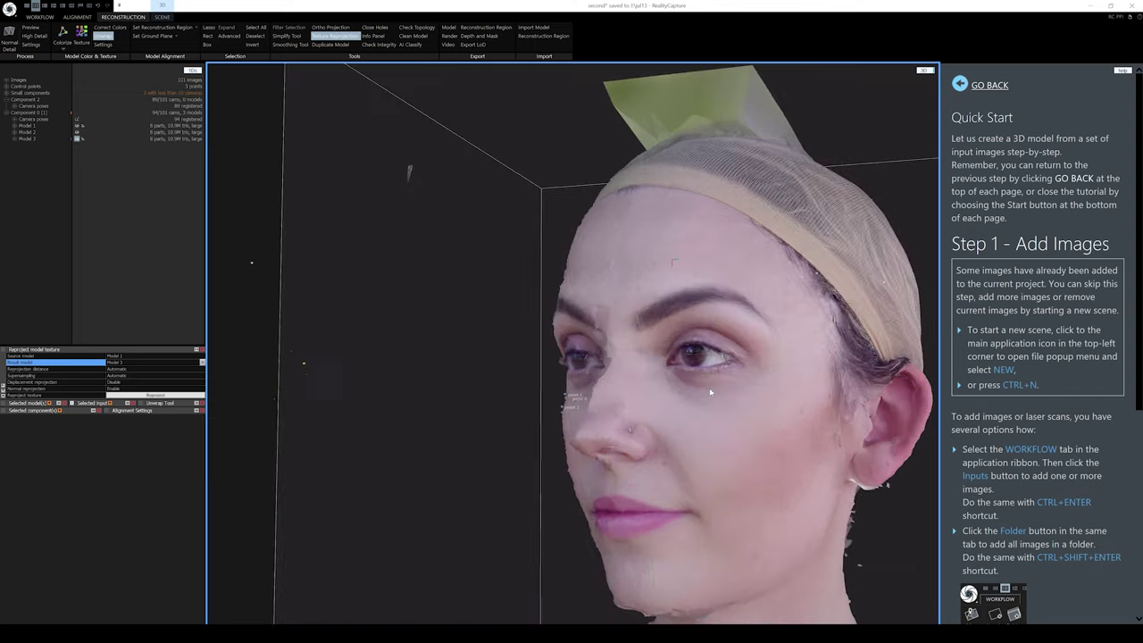
pyautogui.moveTo(709, 391); pyautogui.dragTo(626, 358)
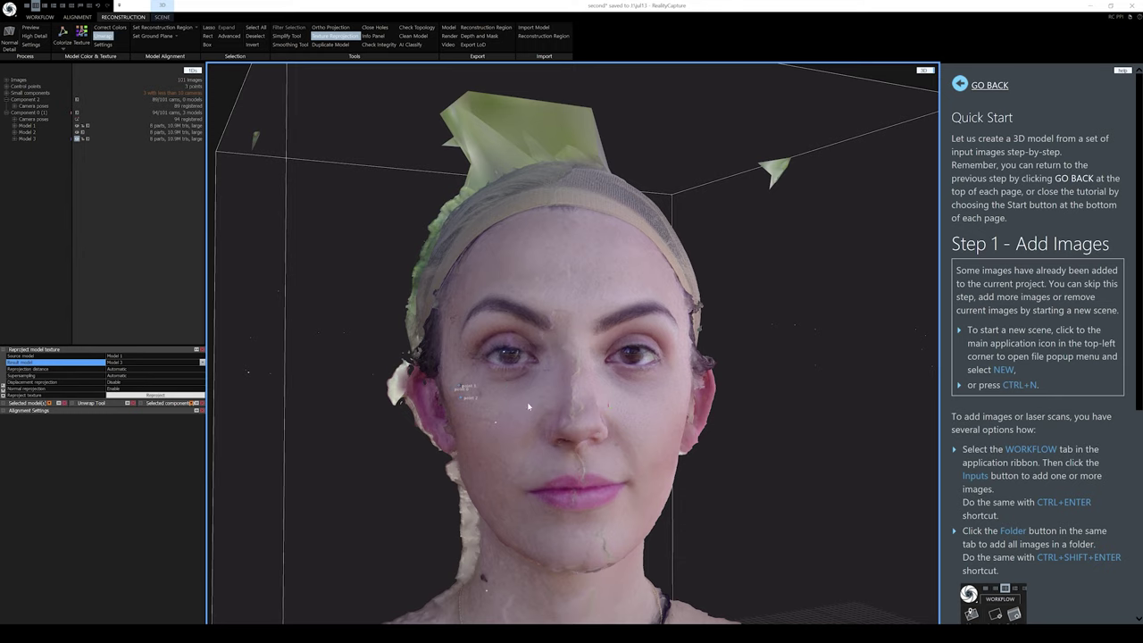
pyautogui.moveTo(500, 405); pyautogui.dragTo(548, 483)
pyautogui.scroll(-3, 590, 484)
pyautogui.scroll(3, 661, 494)
pyautogui.scroll(-2, 644, 491)
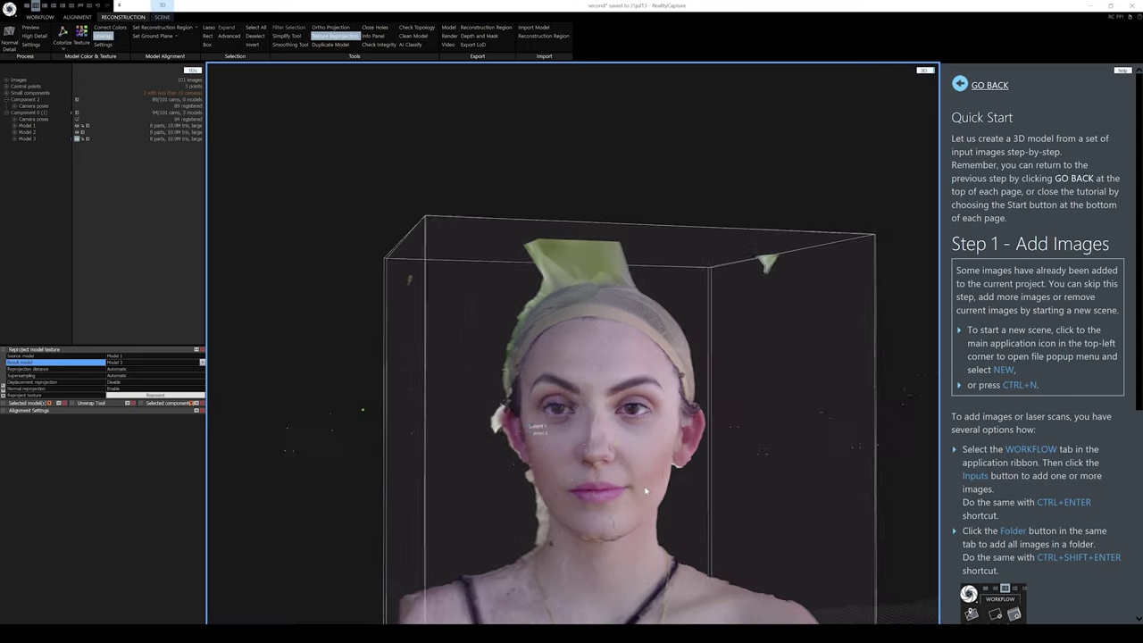
pyautogui.moveTo(645, 491); pyautogui.dragTo(585, 397)
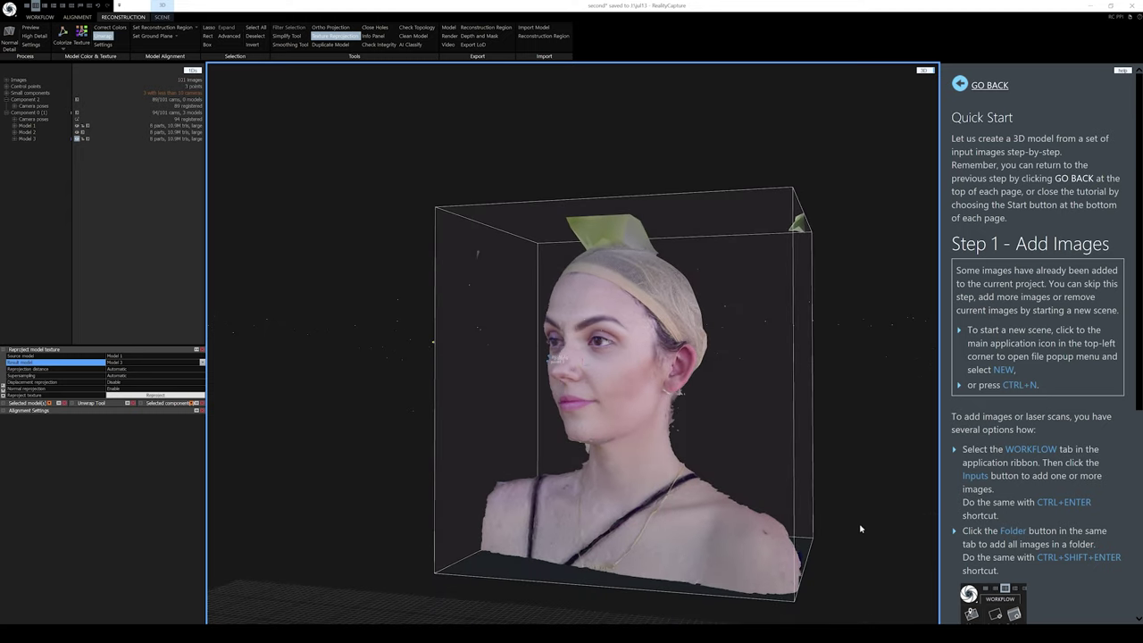